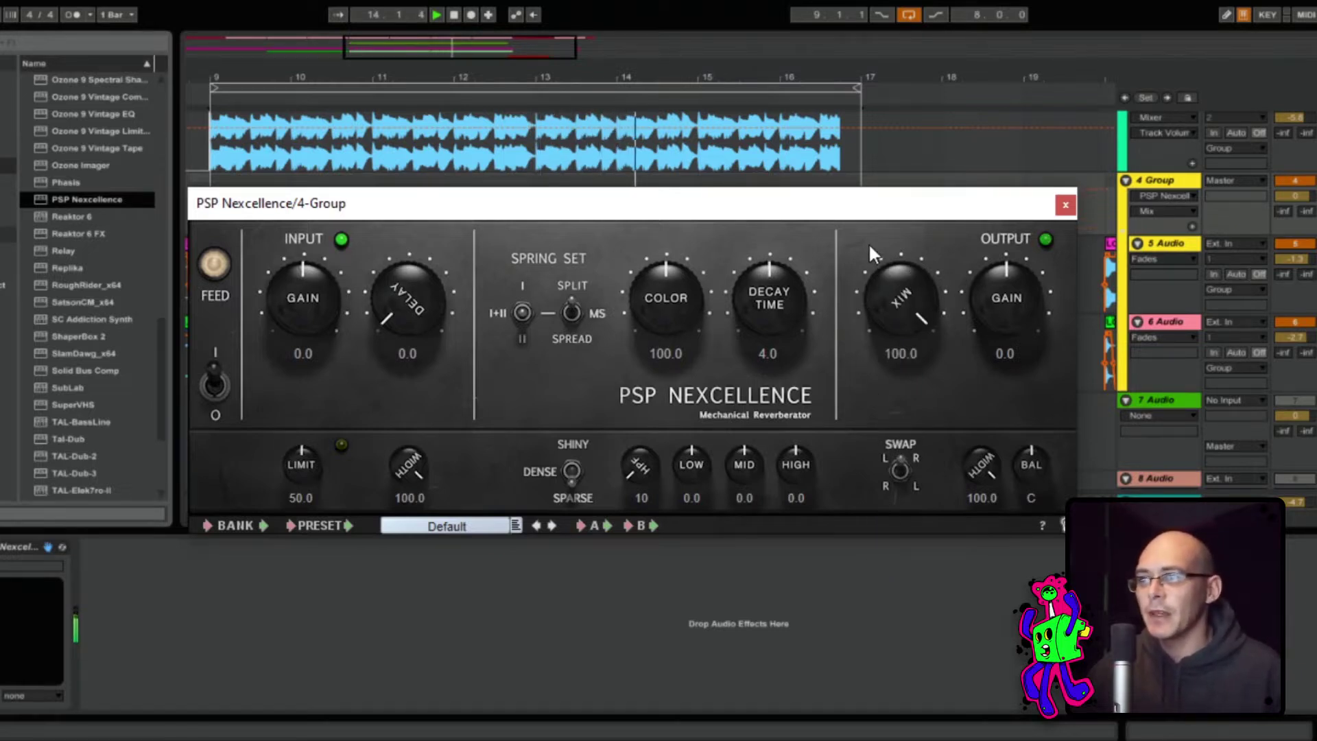
Try the drum group's spring reverb with a decay time of 7.0 and a mix of 28.7
left_click_drag(780, 288, 760, 97)
left_click_drag(875, 300, 912, 562)
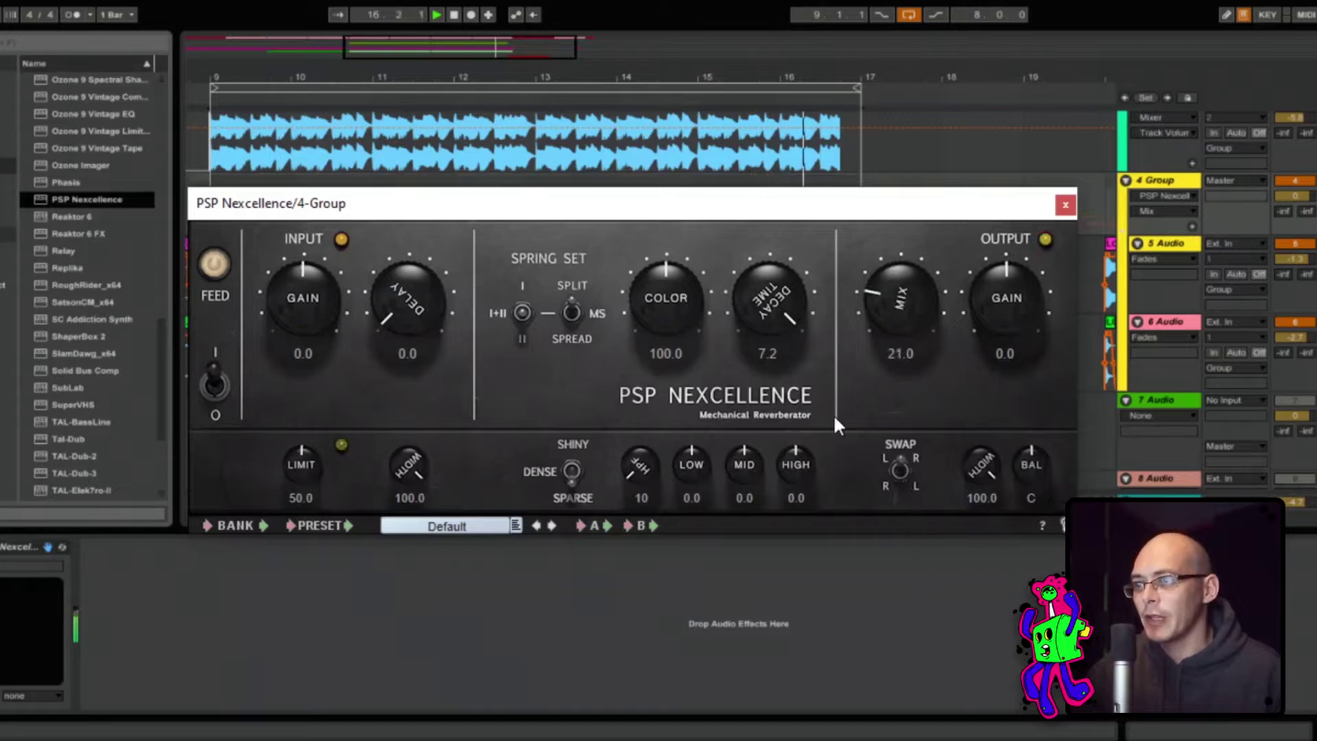
left_click_drag(778, 298, 751, 331)
left_click_drag(878, 311, 876, 269)
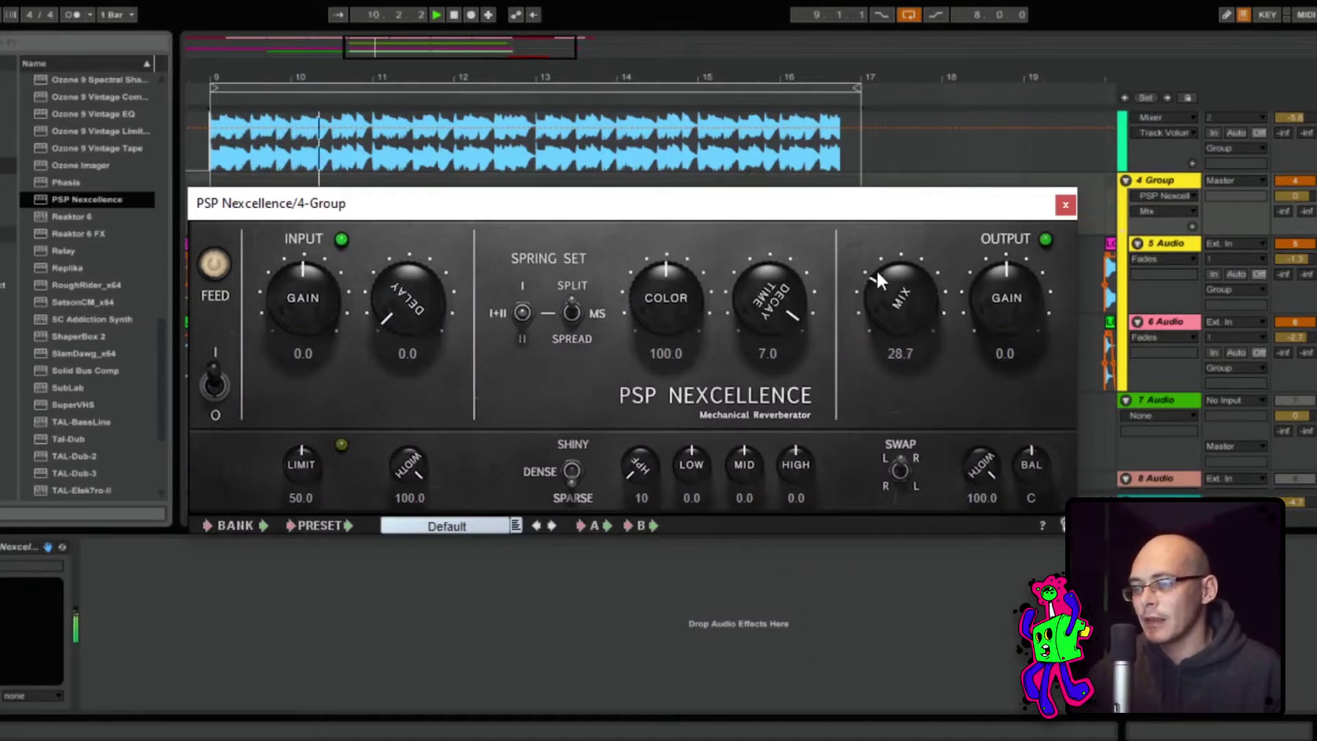
Try different decay time, mix, color and delay amounts on the drum group's spring reverb
left_click_drag(819, 318, 774, 287)
left_click_drag(906, 307, 889, 241)
left_click_drag(701, 295, 616, 98)
left_click_drag(900, 316, 899, 300)
left_click_drag(408, 308, 350, 5)
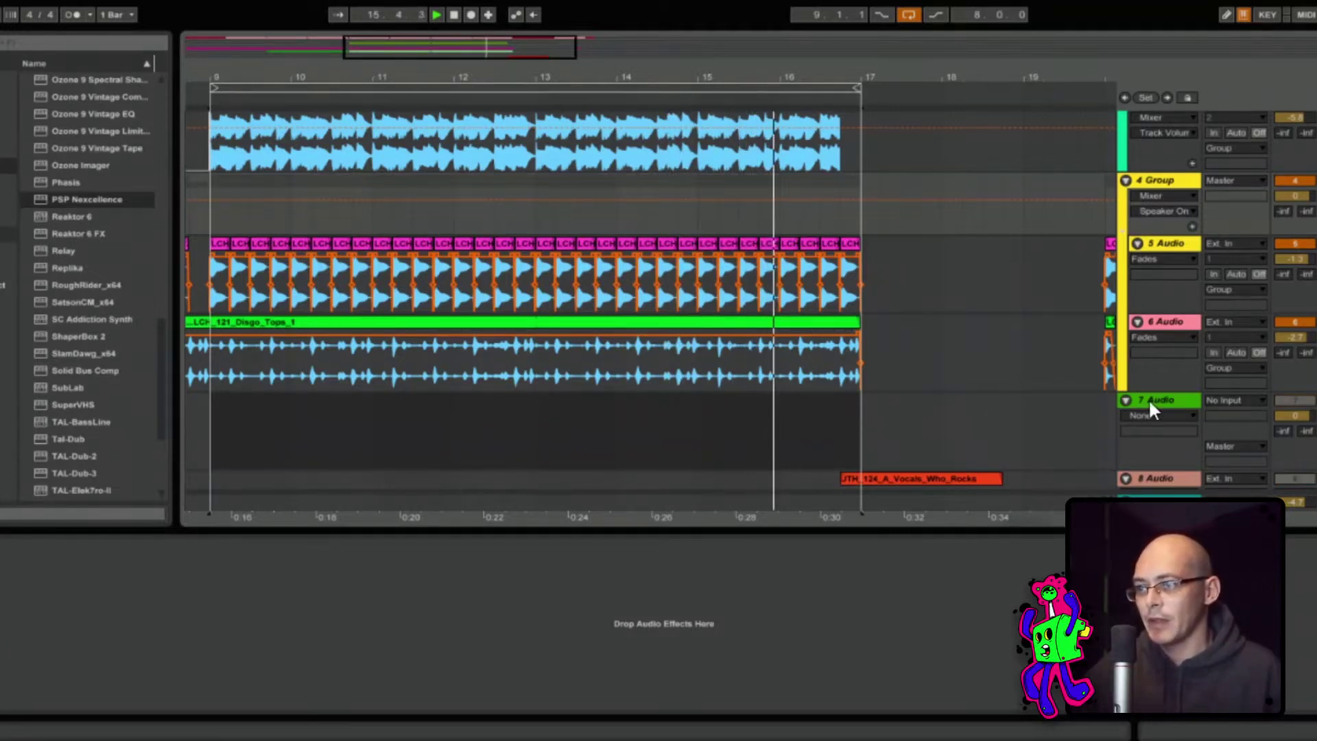
Add the PSP Nexcellence reverb to the 4 Group track and move its window over the arrangement
left_click(75, 198)
left_click(1175, 181)
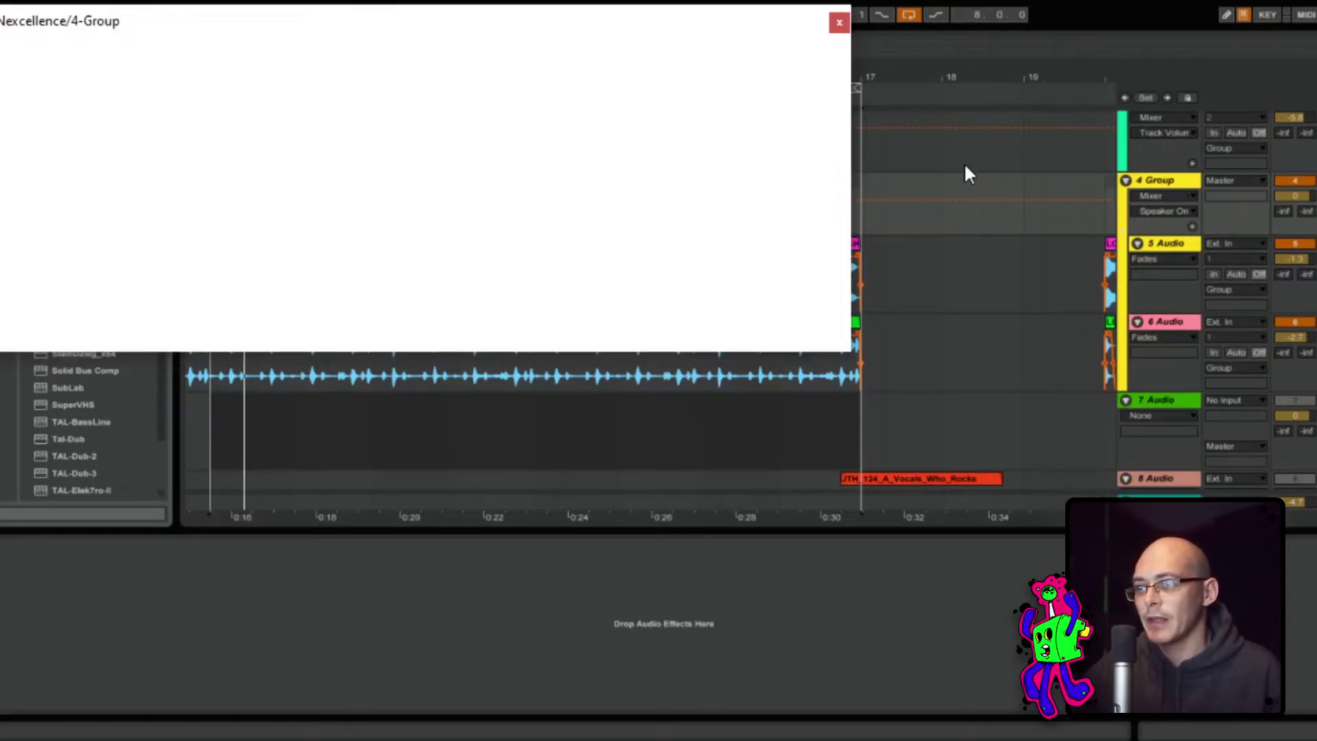
left_click_drag(459, 15, 690, 207)
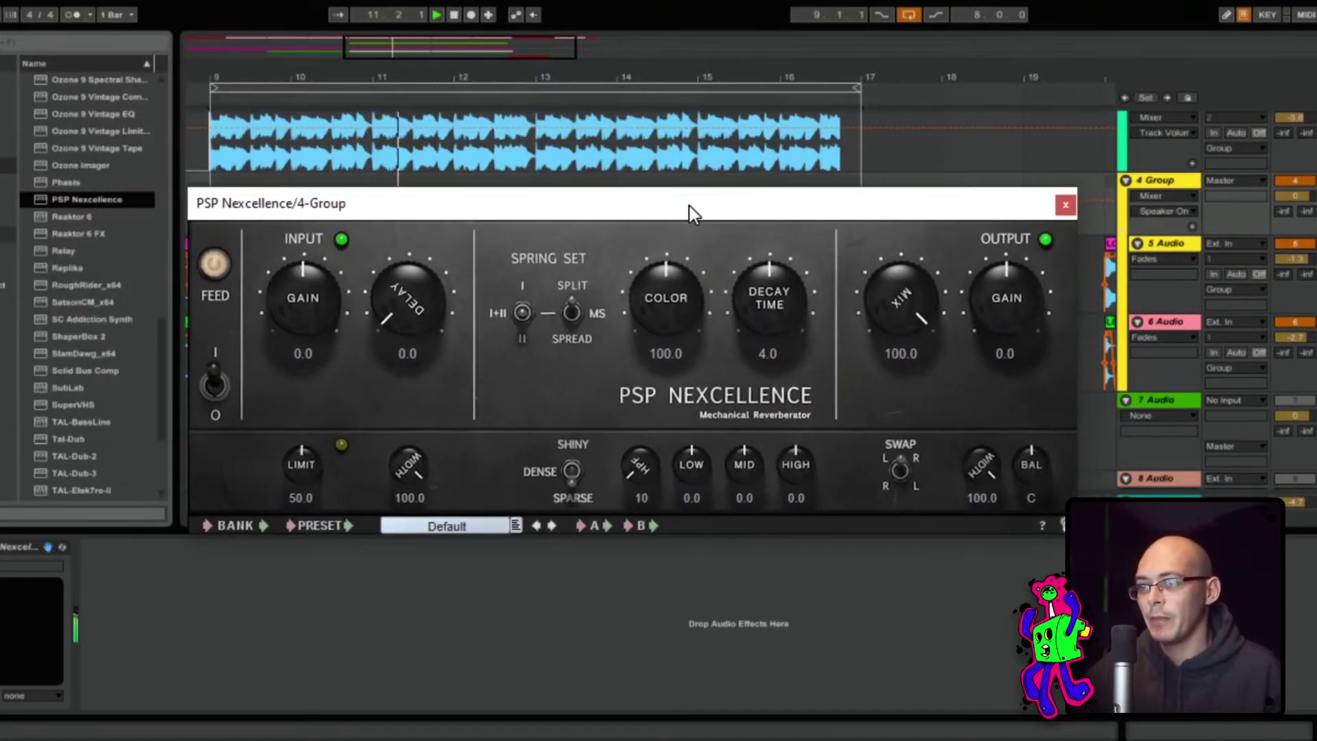
Set the 4 Group reverb's decay time to 7.0 and its mix to 28.7
left_click_drag(883, 294, 856, 271)
left_click_drag(774, 286, 755, 108)
left_click_drag(866, 290, 920, 568)
left_click_drag(779, 298, 886, 315)
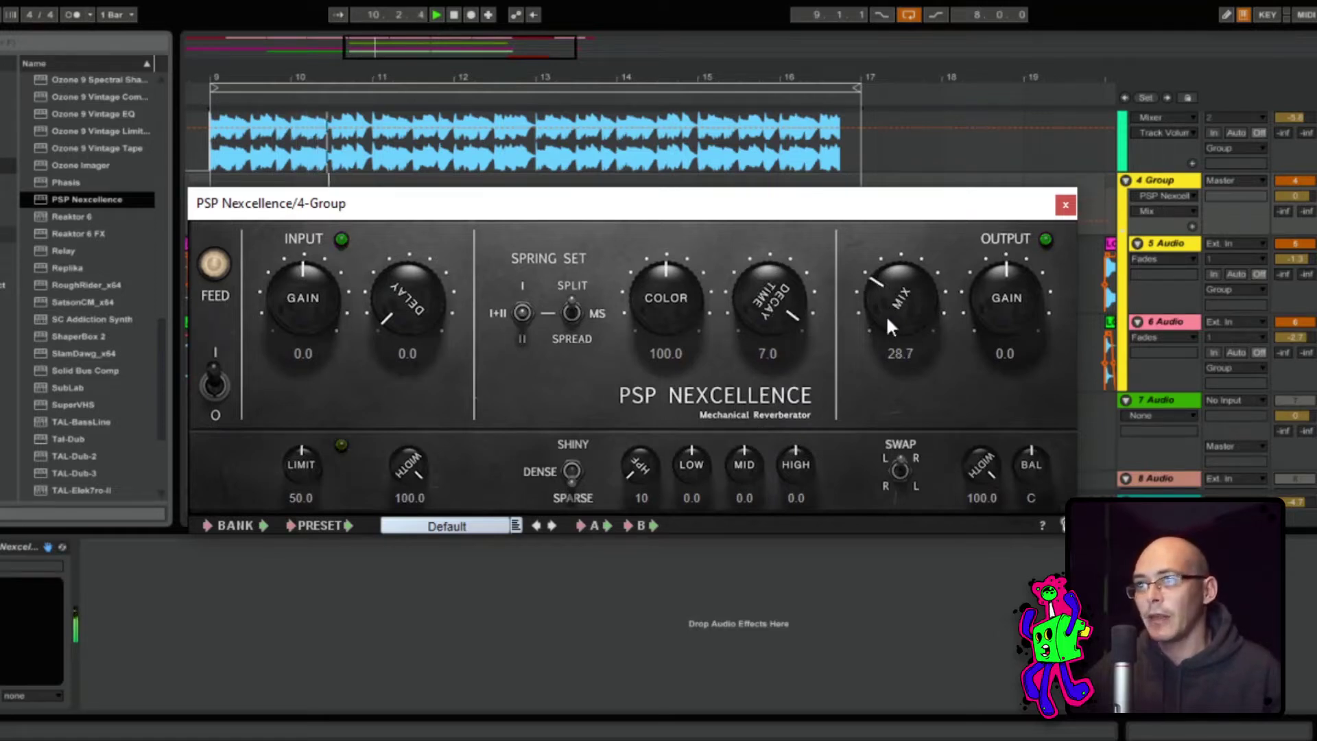
Try decay time 7.2, mix 51.2 and color 200.0 with a long delay on the group reverb, bringing the delay back to 0.0
left_click_drag(780, 323, 774, 378)
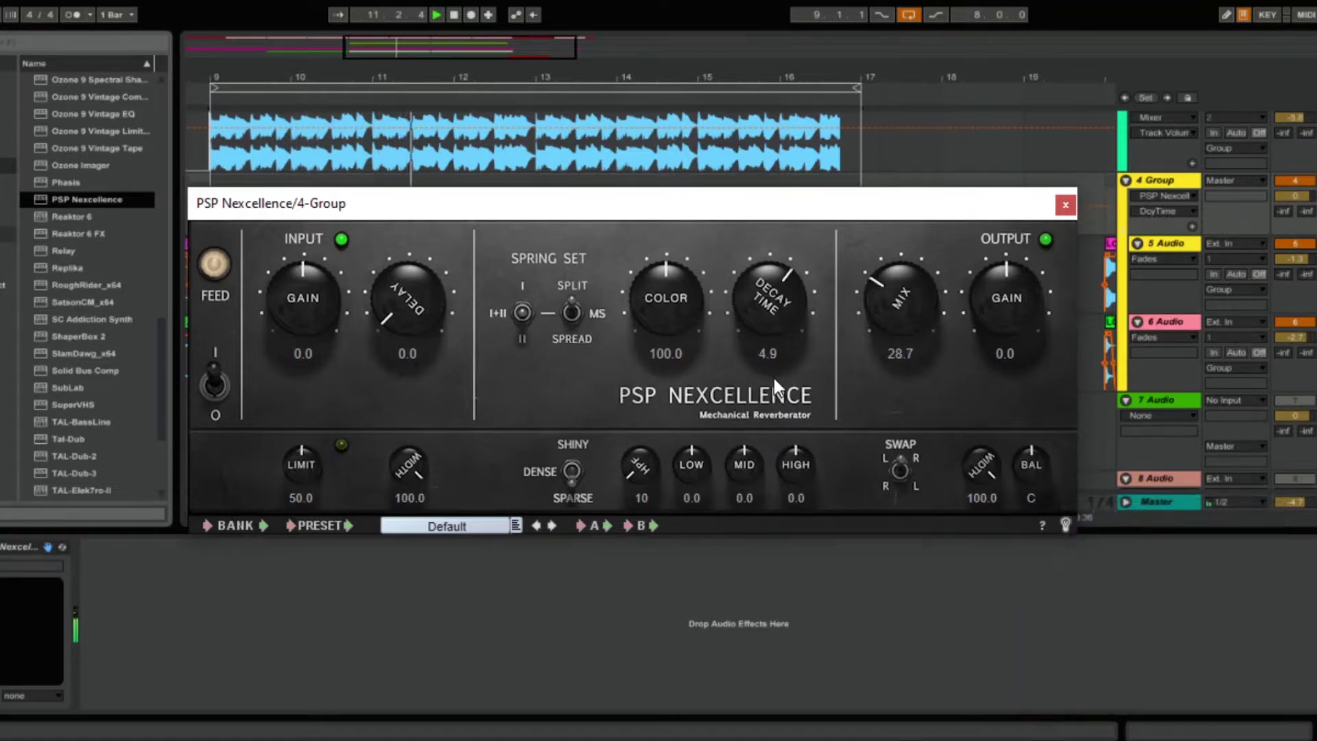
left_click_drag(920, 256, 891, 236)
left_click_drag(664, 275, 613, 93)
left_click_drag(413, 310, 347, 14)
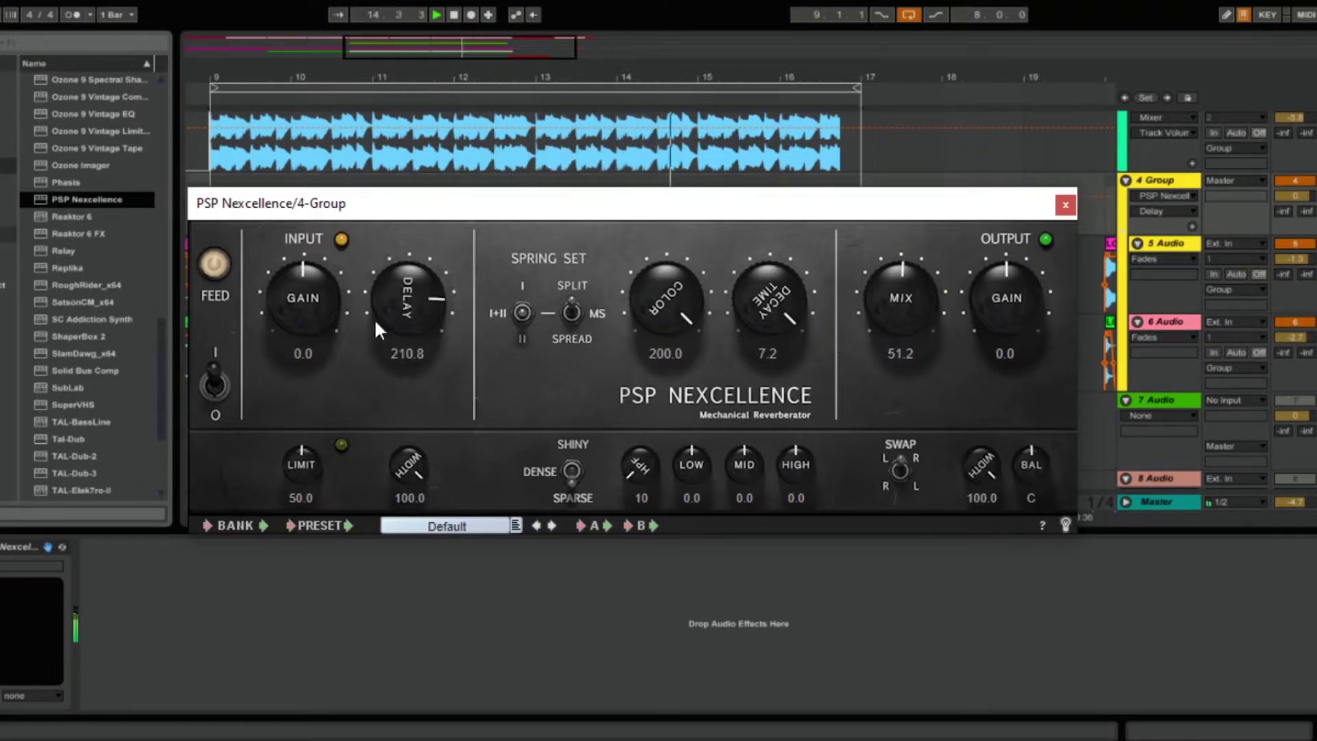
left_click_drag(415, 279, 456, 596)
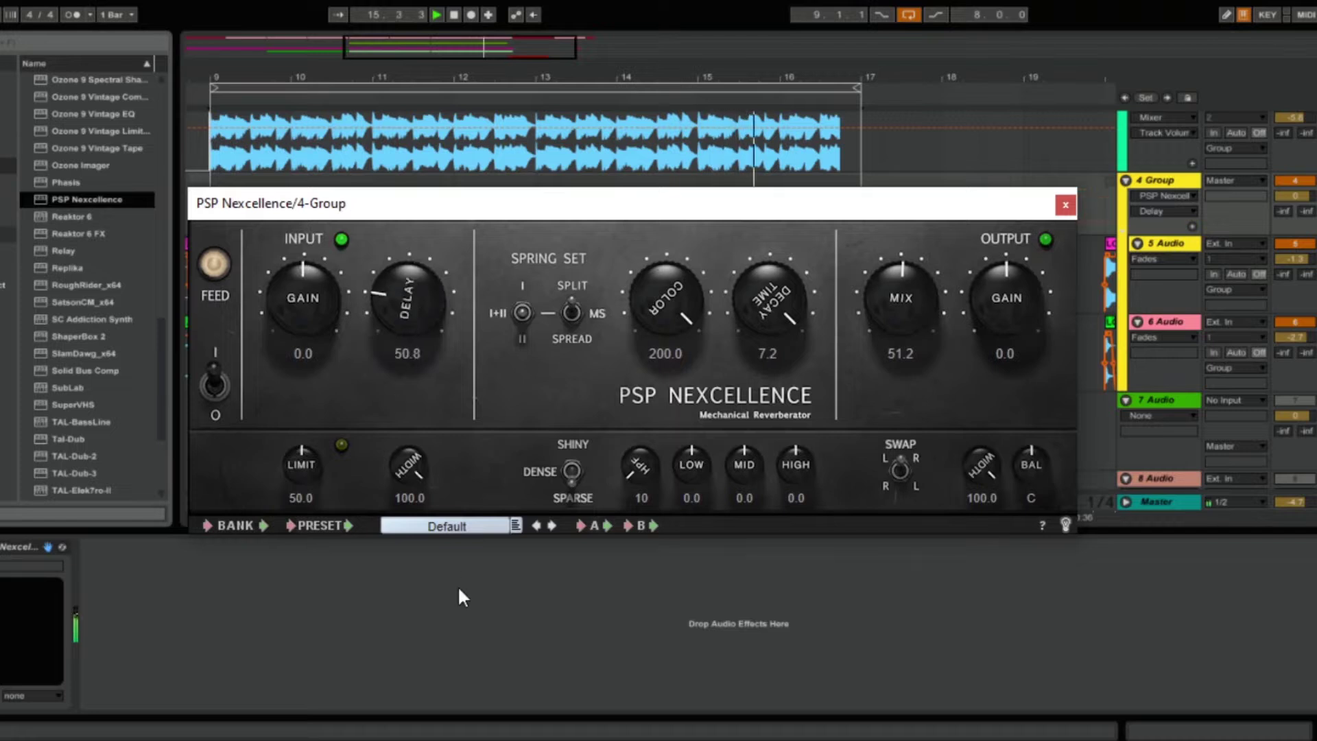
Set the group reverb's mix to 18.8 and input width to 0.0, and compare the Spring Set options
left_click_drag(858, 300, 892, 404)
left_click_drag(409, 461, 402, 569)
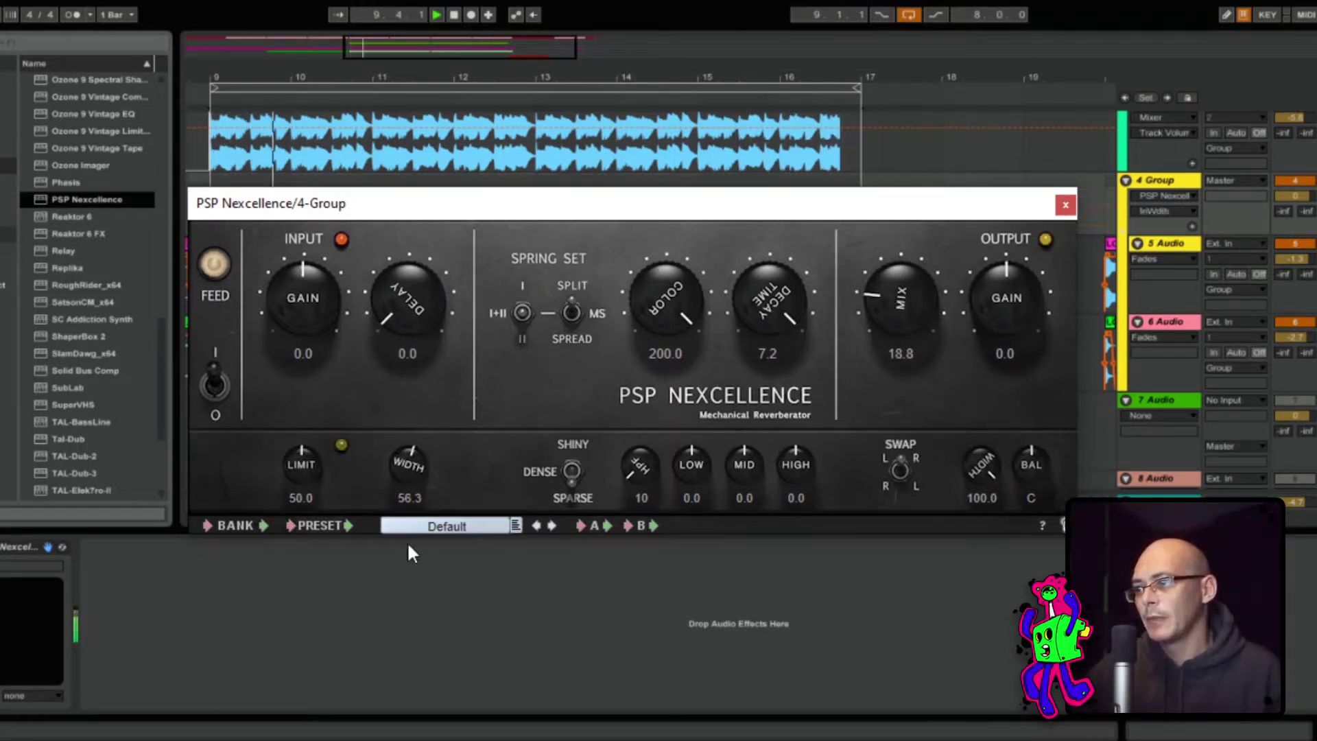
left_click(522, 317)
left_click(524, 308)
Set the group reverb to mix 51.2, decay time 5.3 and color 45.7, and toggle its Split/MS/Spread mode
left_click_drag(890, 316, 904, 189)
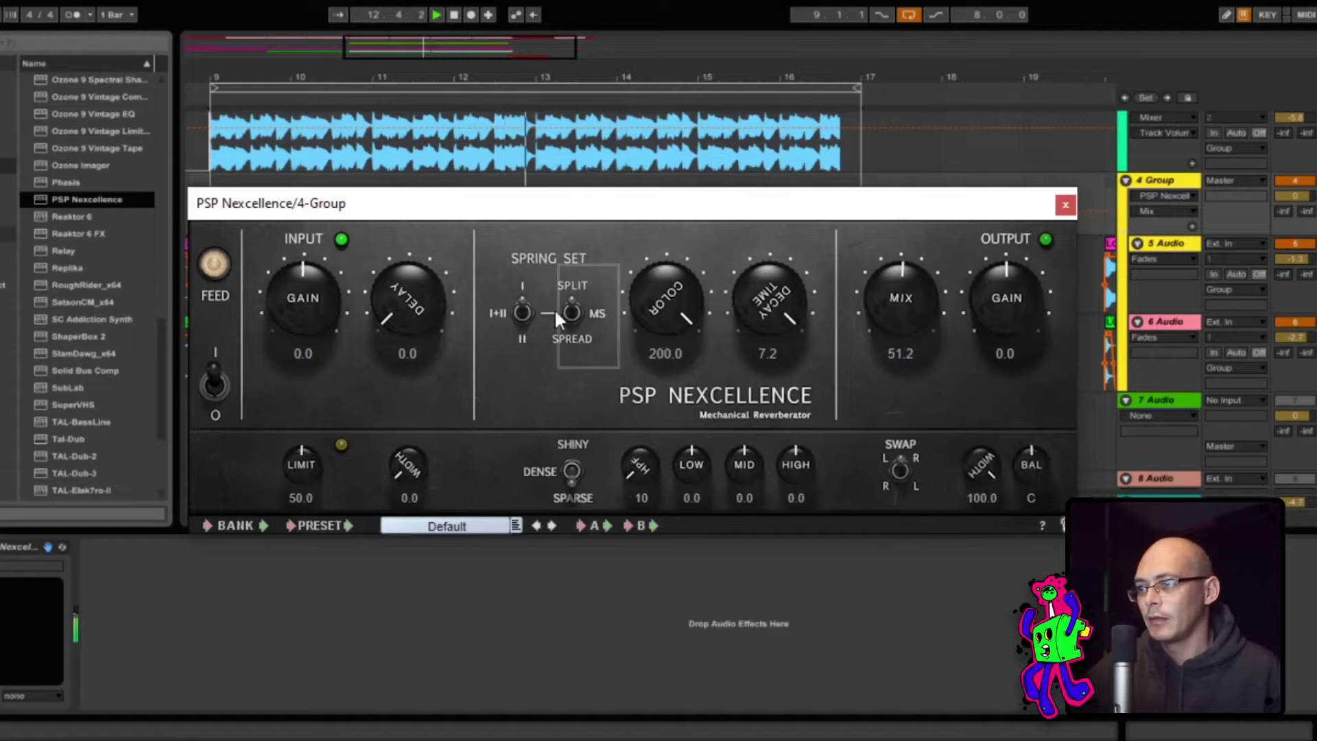
left_click_drag(769, 316, 772, 393)
left_click_drag(664, 305, 709, 567)
left_click(575, 313)
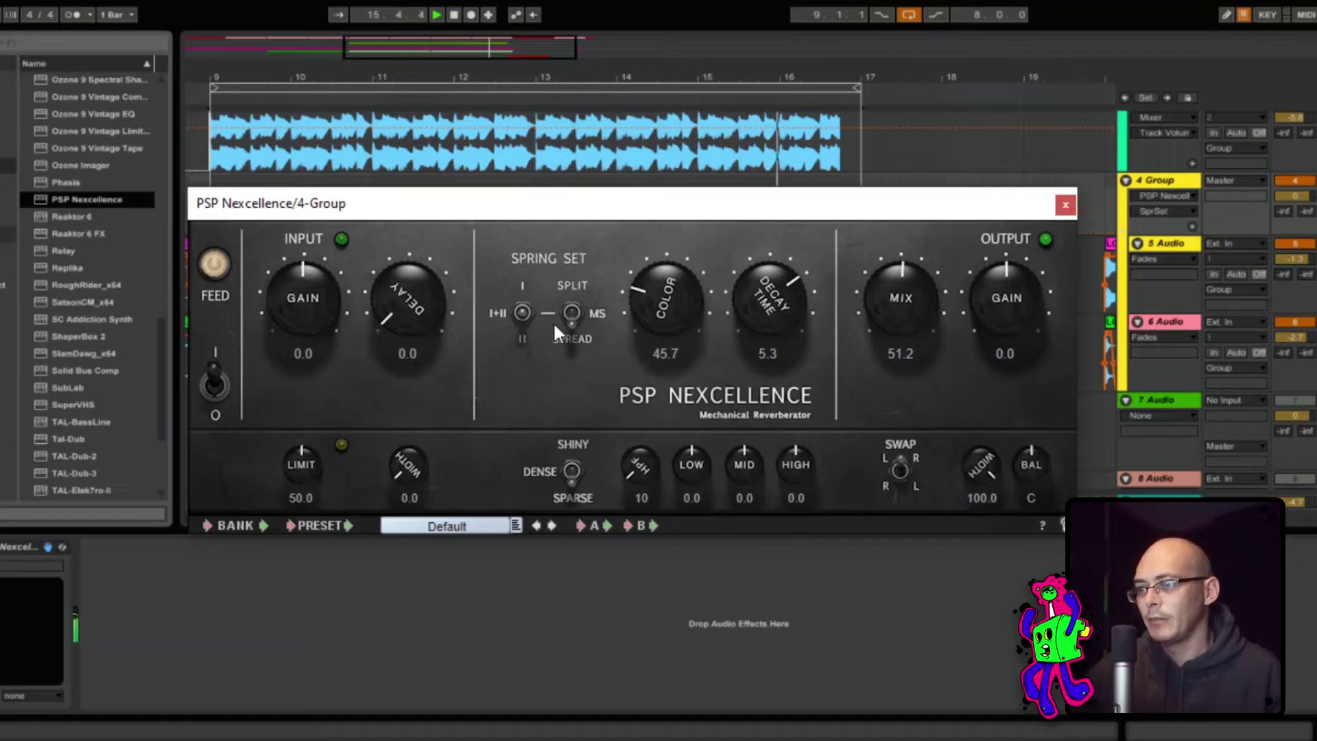
Lower the group reverb's mix to 17.5 and close the plugin window
left_click_drag(889, 319, 892, 415)
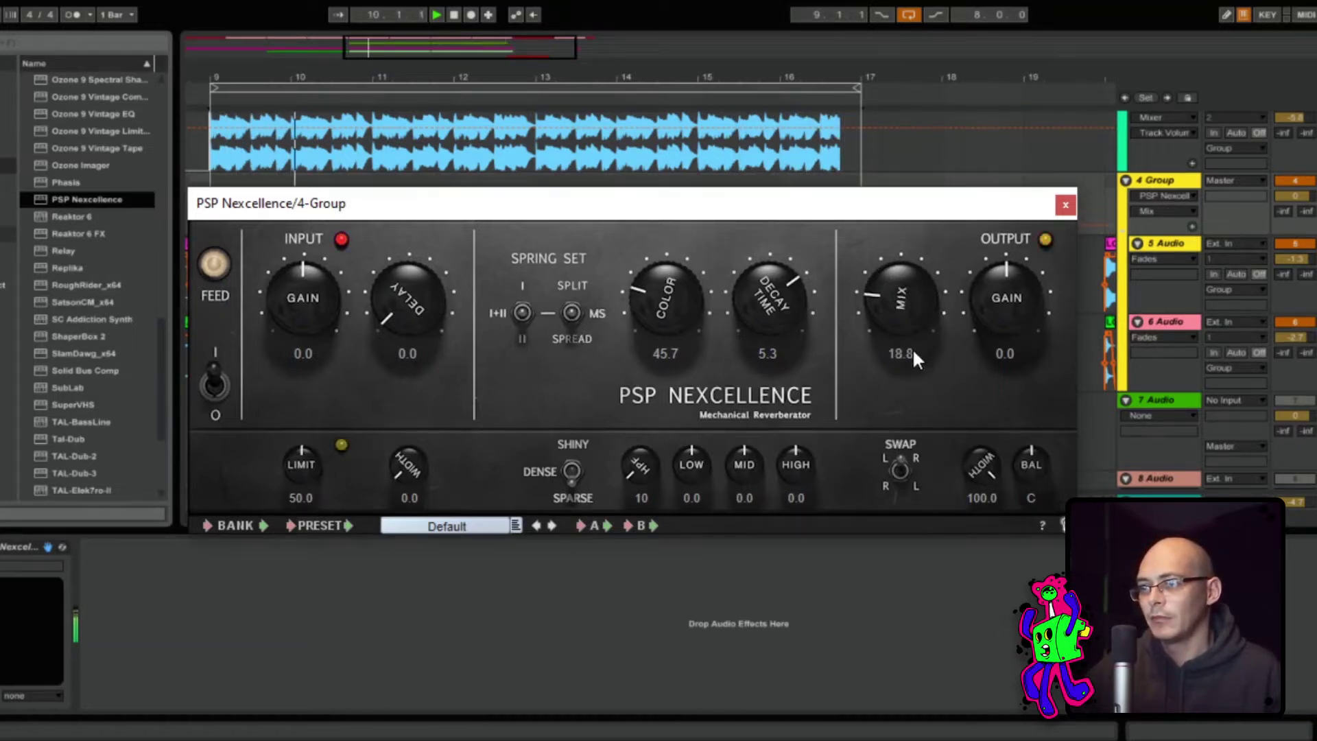
left_click_drag(904, 318, 904, 324)
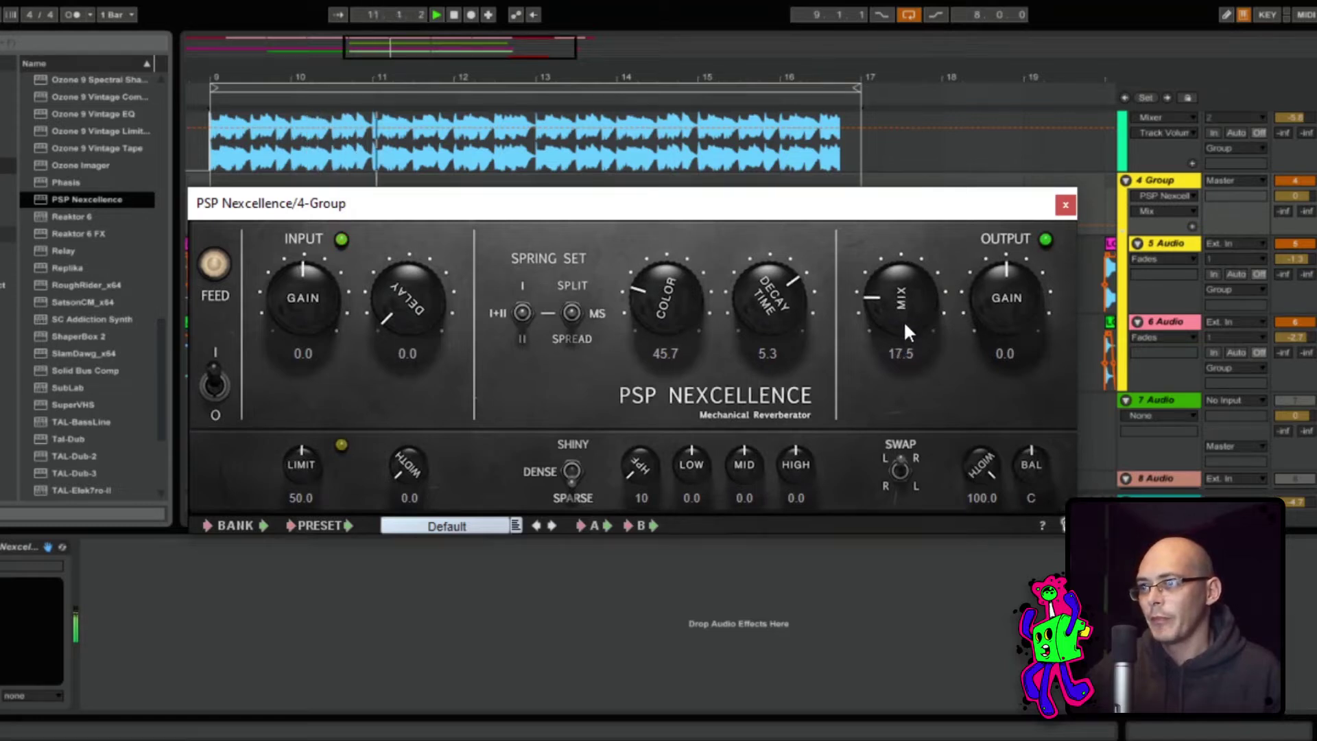
left_click(1061, 210)
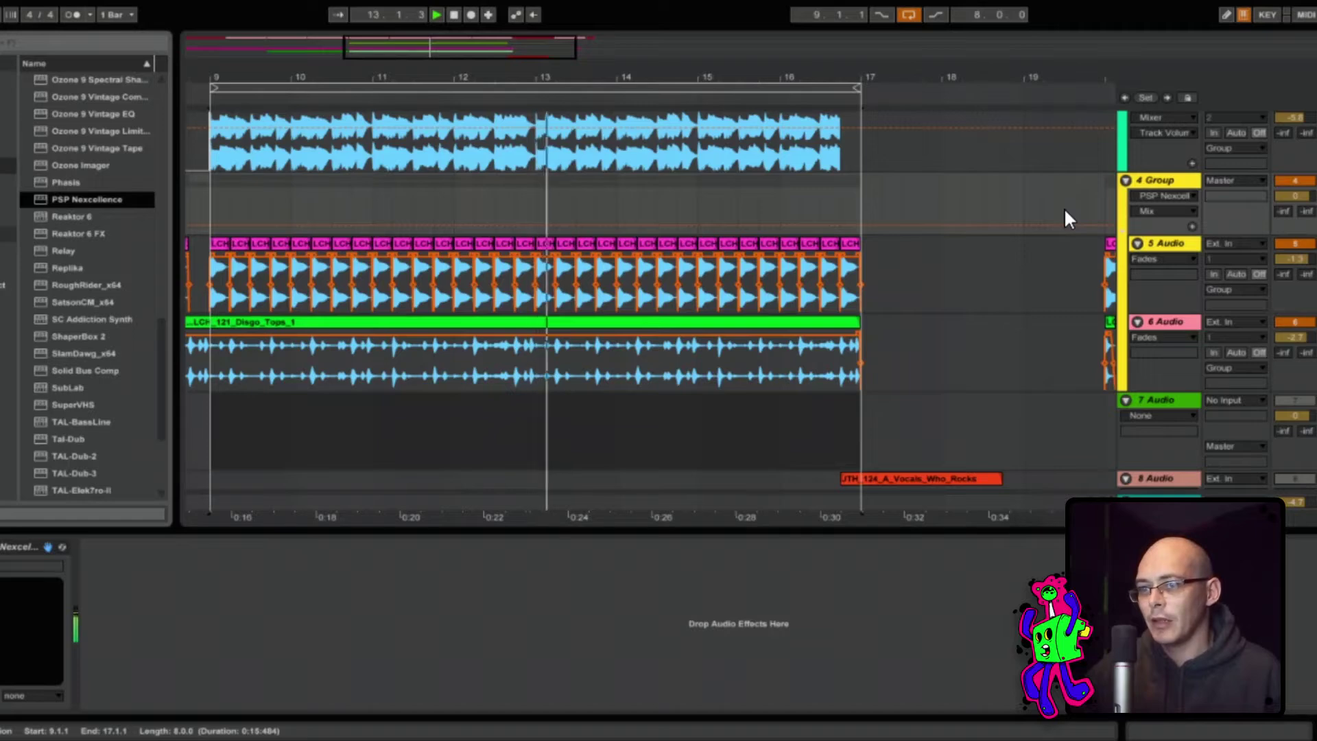
Transpose the short LCH_121_Diego_Tops_1 clip at bar 20 on track 6 down 12 semitones and play the layered hit
left_click_drag(1099, 78, 434, 137)
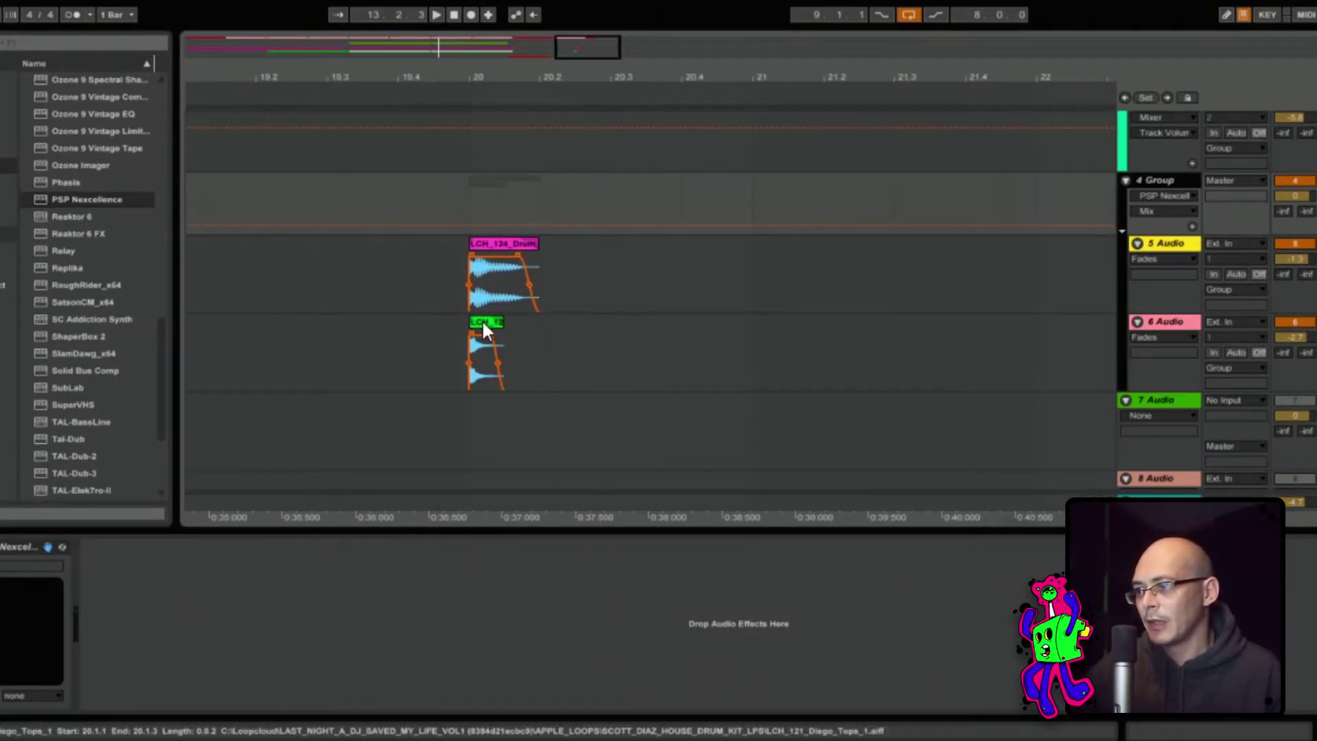
left_click(482, 320)
left_click(14, 637)
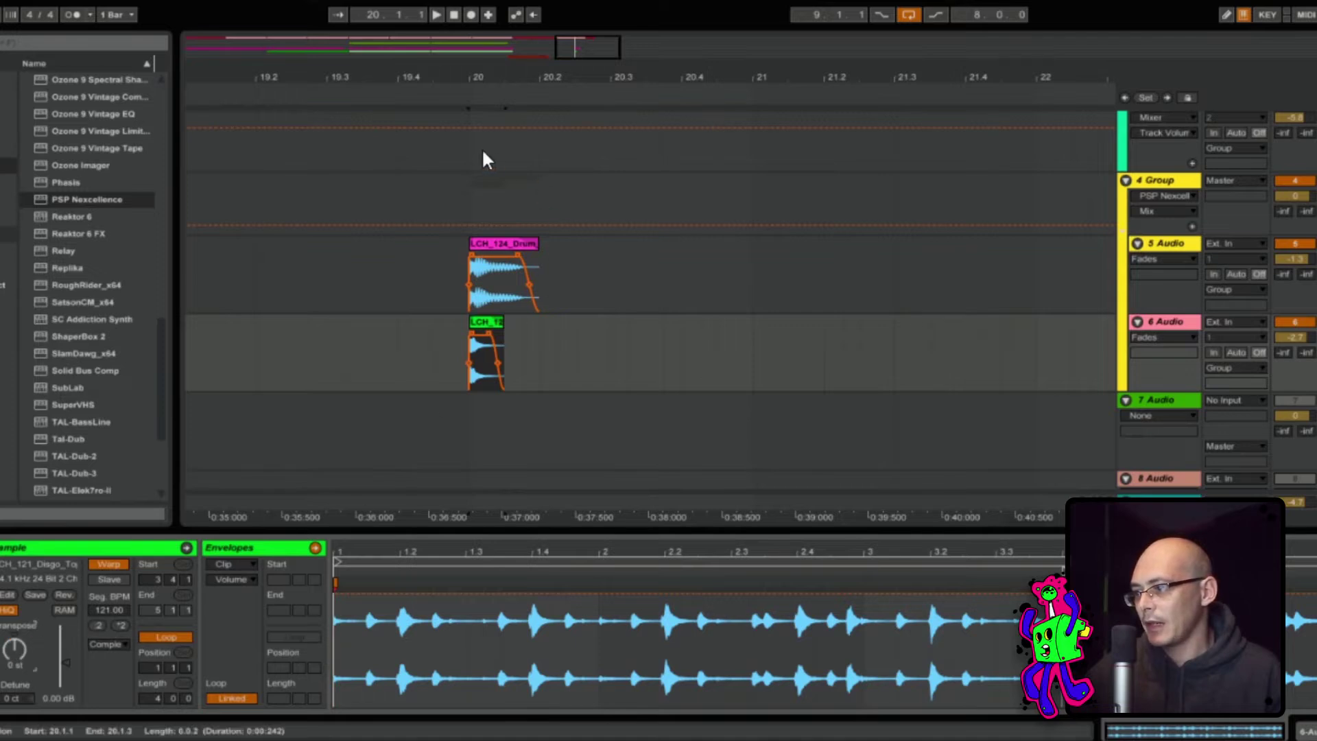
left_click(385, 101)
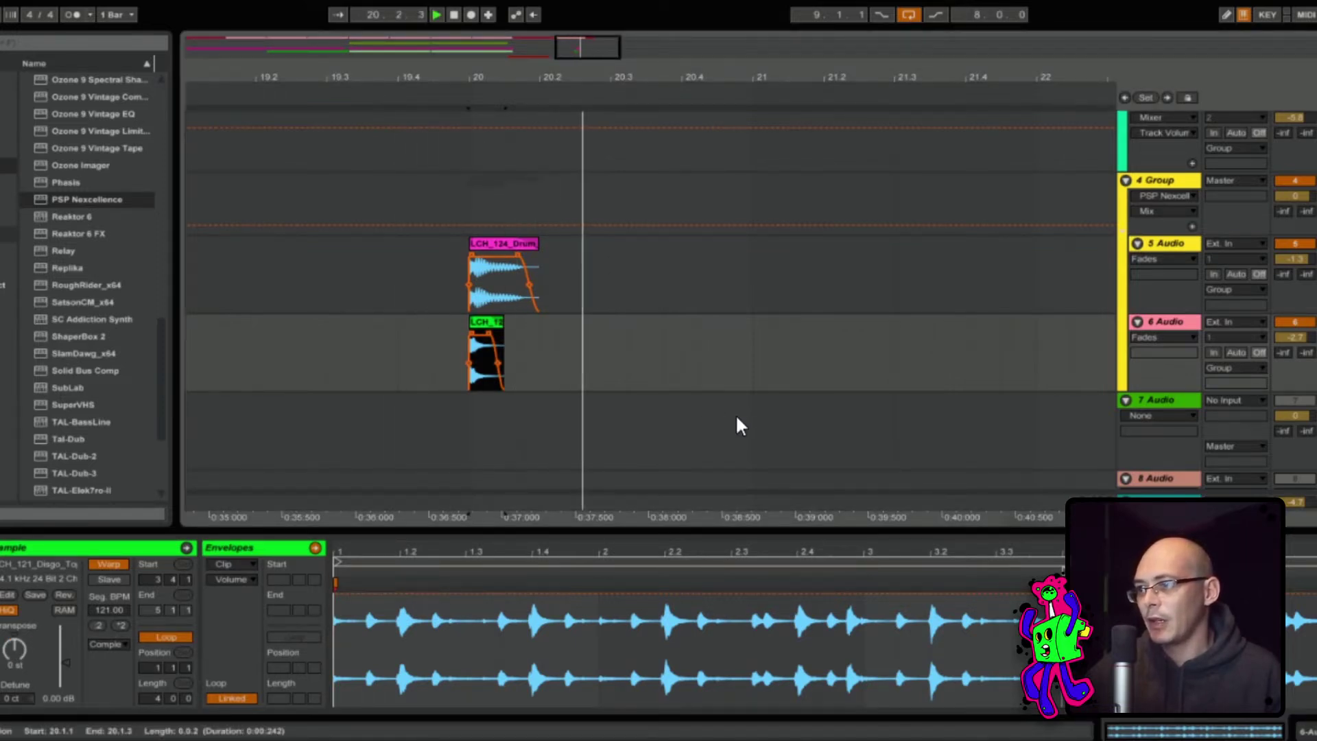
left_click_drag(12, 664, 12, 686)
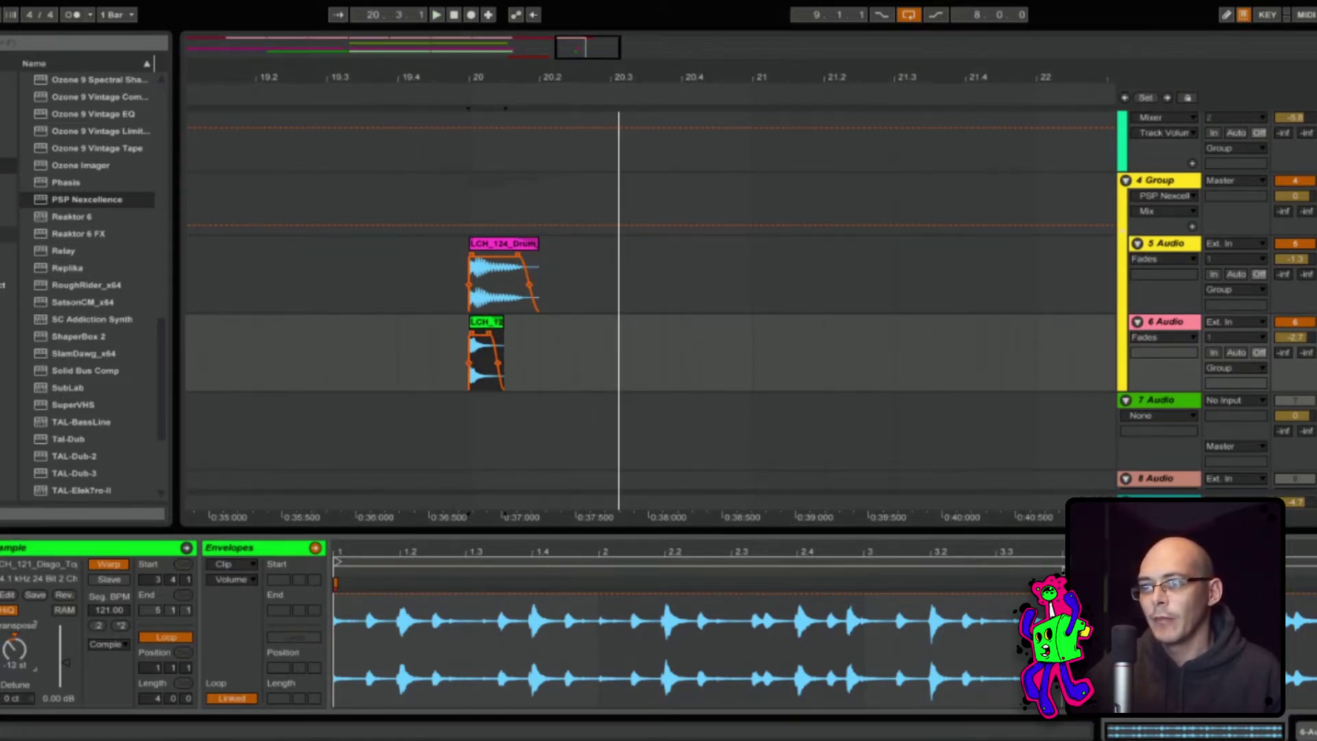
left_click(368, 97)
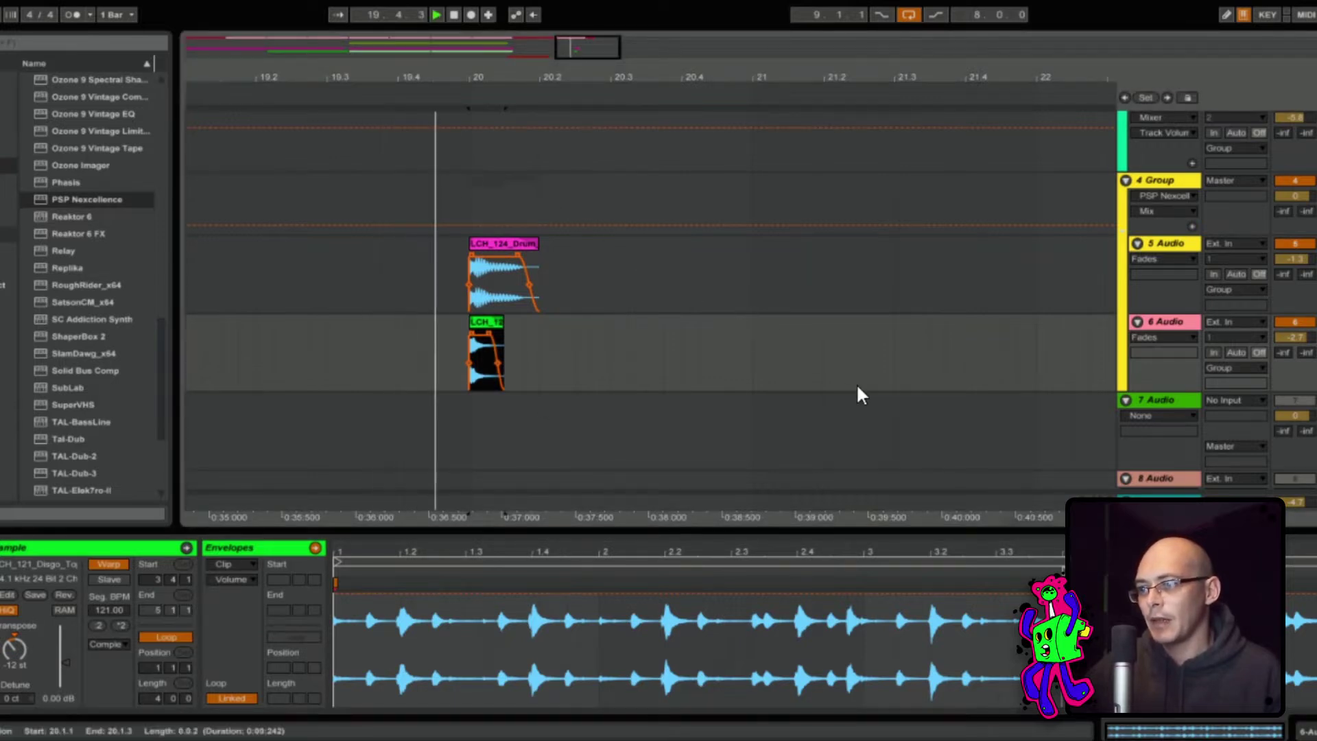
scroll(855, 338, "down", 2)
scroll(857, 337, "up", 1)
key("space")
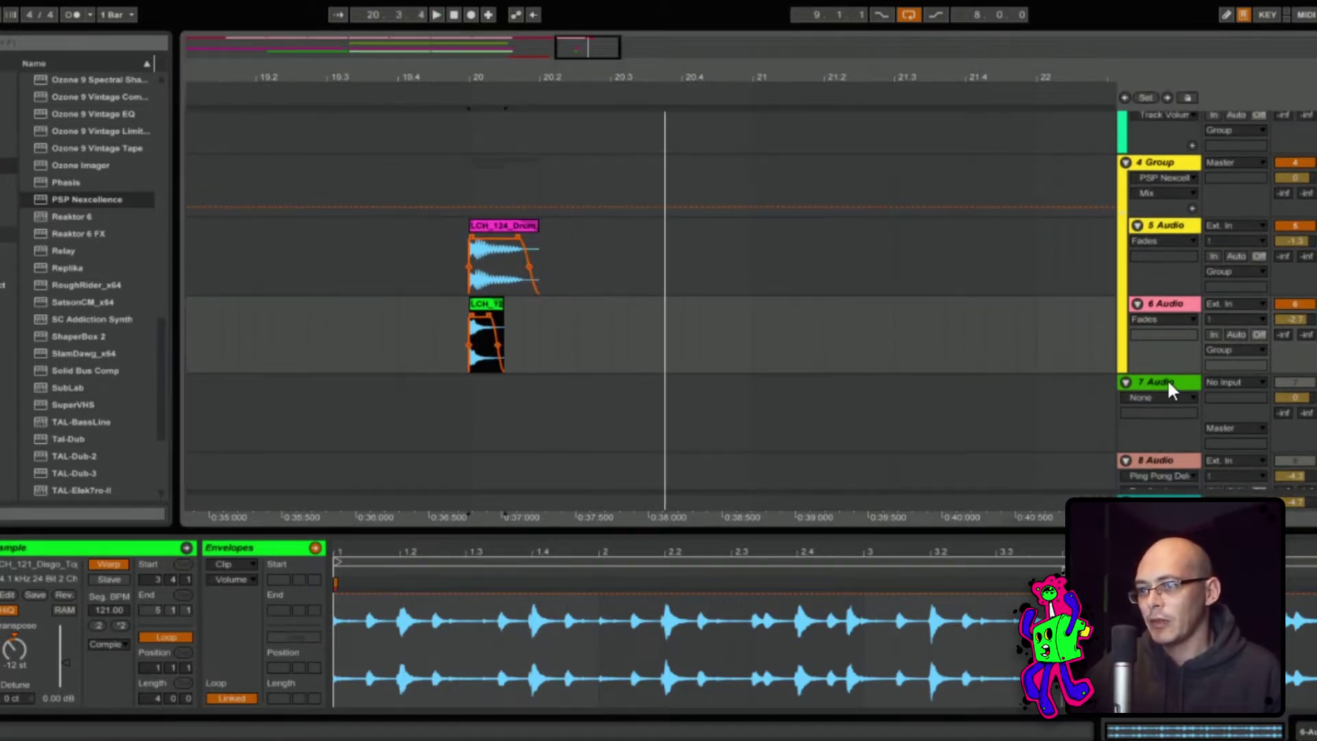
Set the audio input of the 7 Audio track to 4-Group
left_click(1168, 382)
left_click(1225, 382)
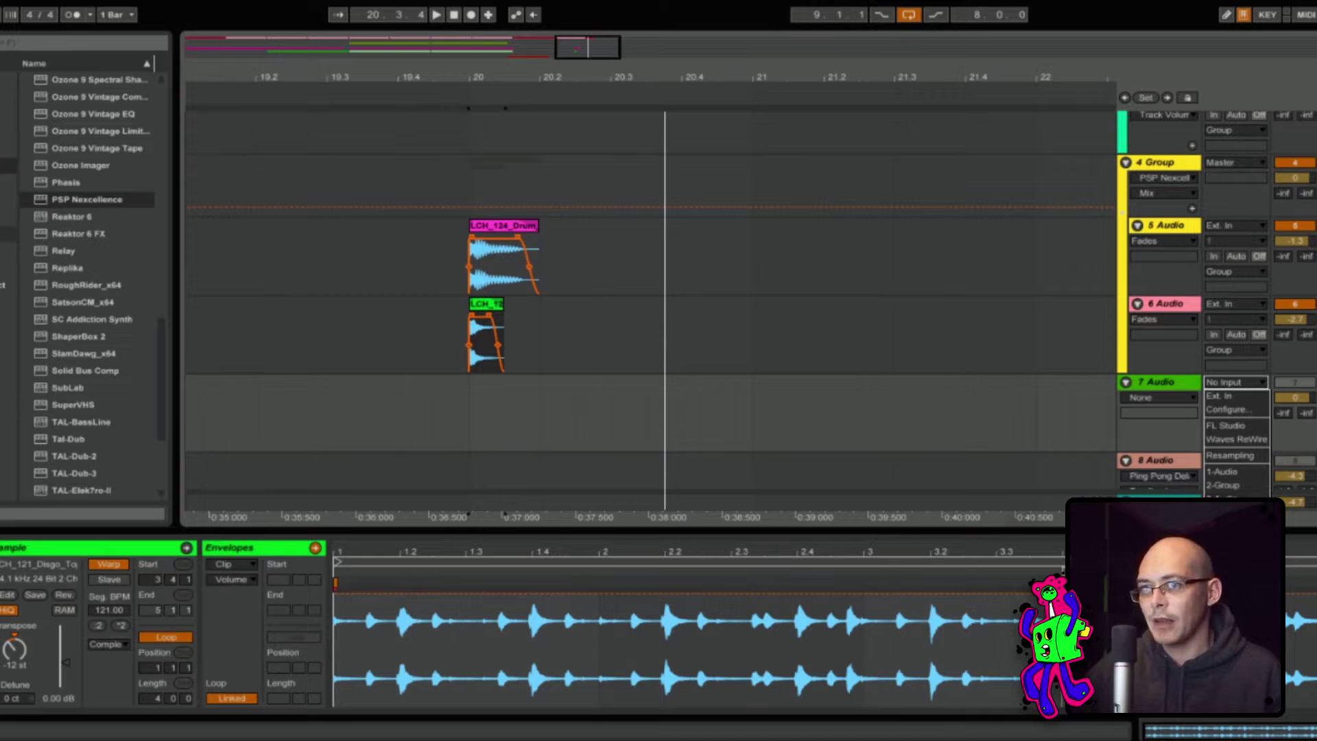
left_click(1235, 513)
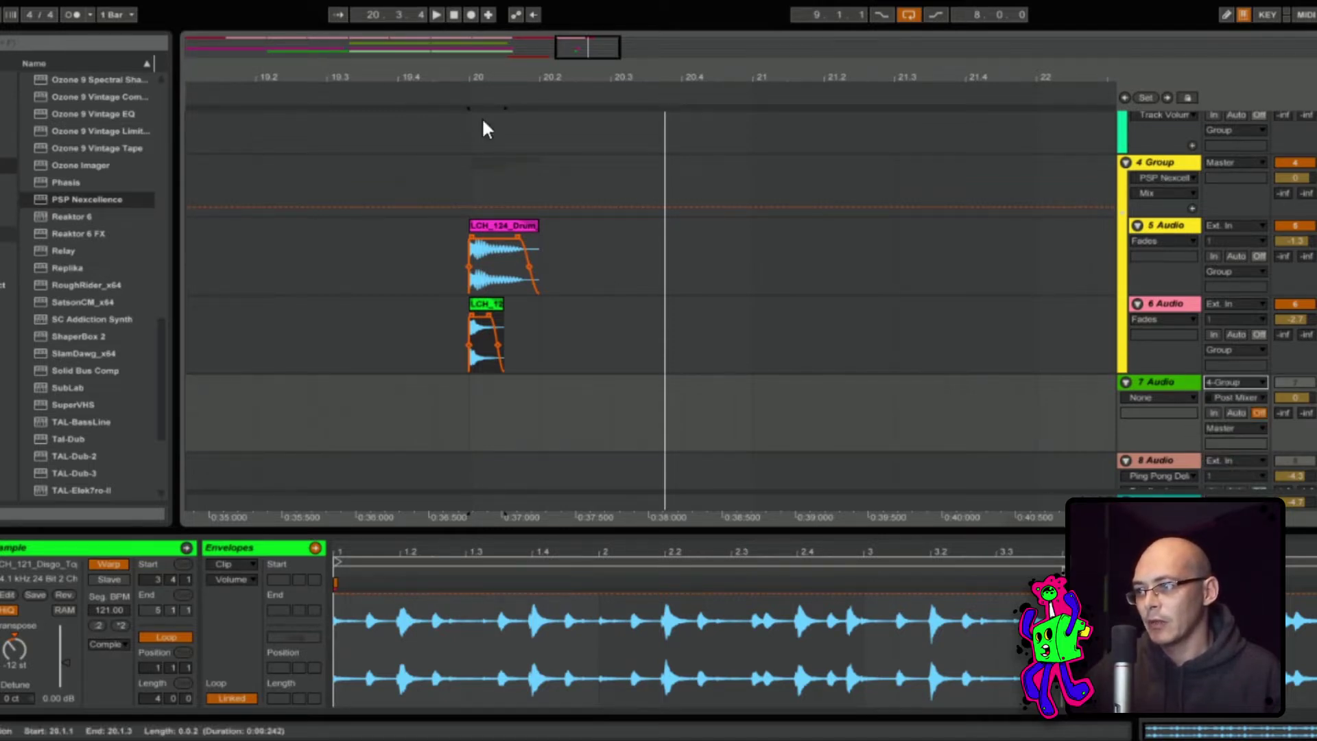
Record the drum group's output onto the 7 Audio track from before bar 20 to just past bar 21
left_click(300, 96)
left_click(472, 15)
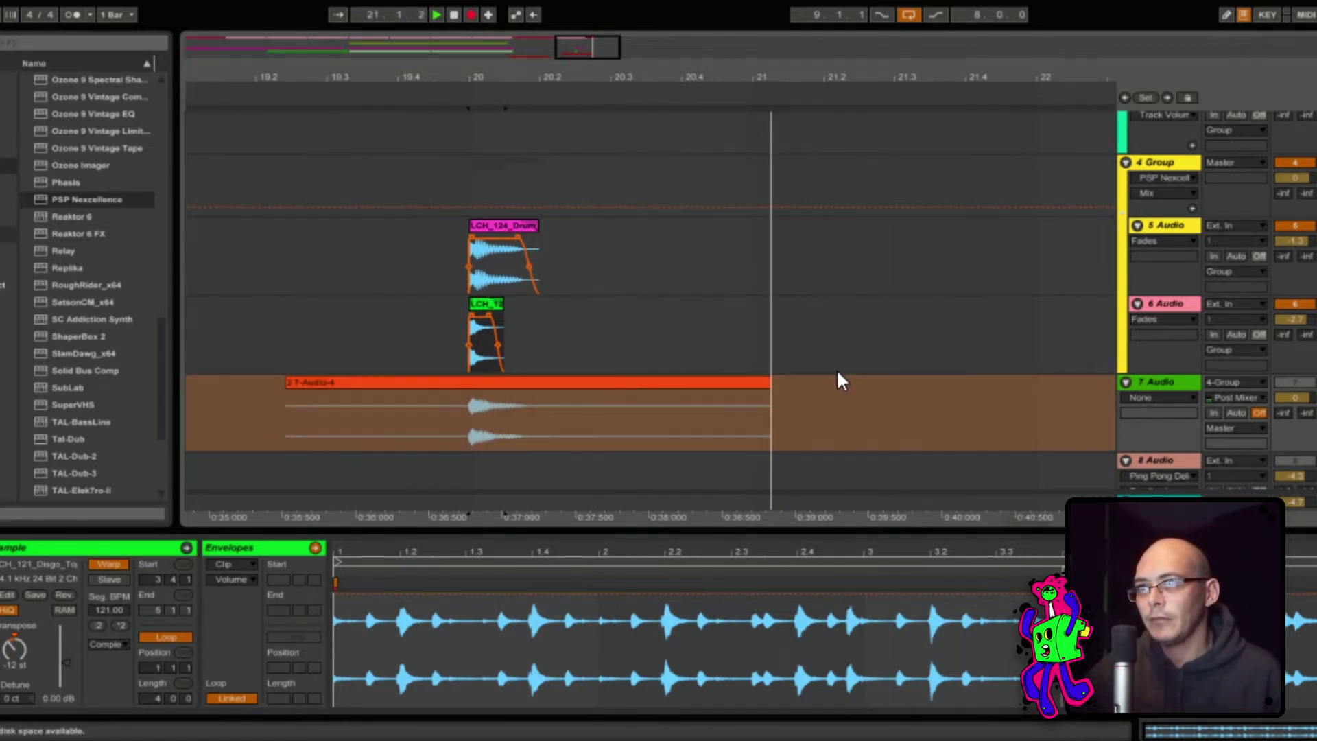
key("space")
Split the new recording at bars 20 and 21 and delete the pieces before and after that bar
left_click_drag(758, 431, 461, 438)
key("ctrl+j")
left_click(401, 381)
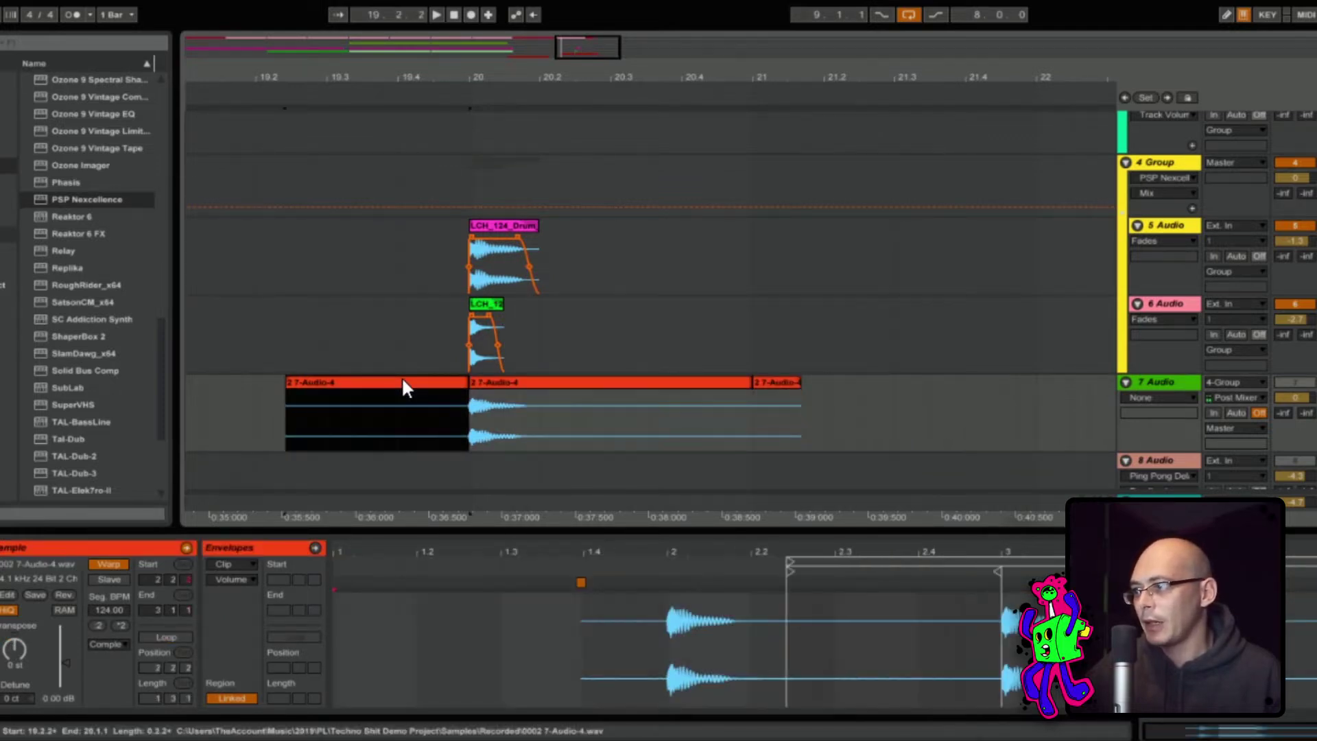
key("Delete")
left_click(778, 383)
key("Delete")
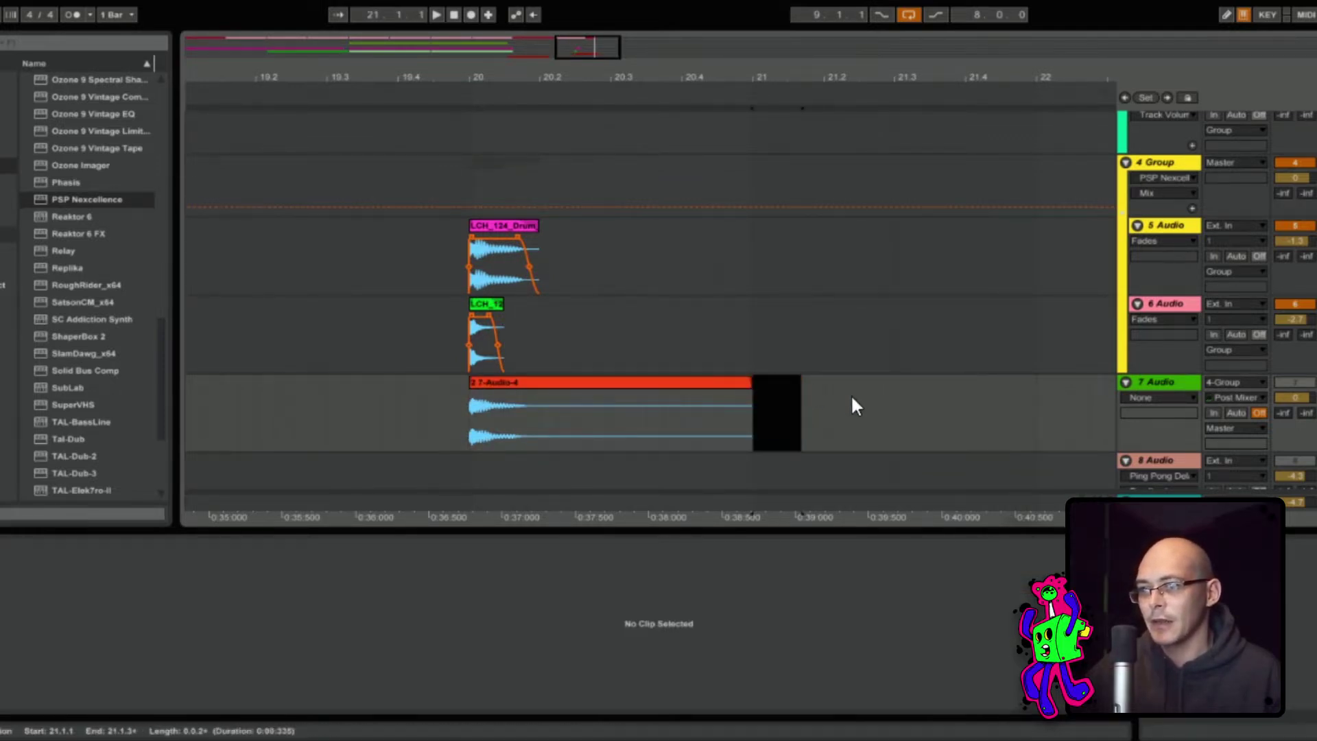
Add the PSP Nexcellence reverb to the 7 Audio track
left_click(1156, 382)
left_click(1314, 382)
left_click(105, 200)
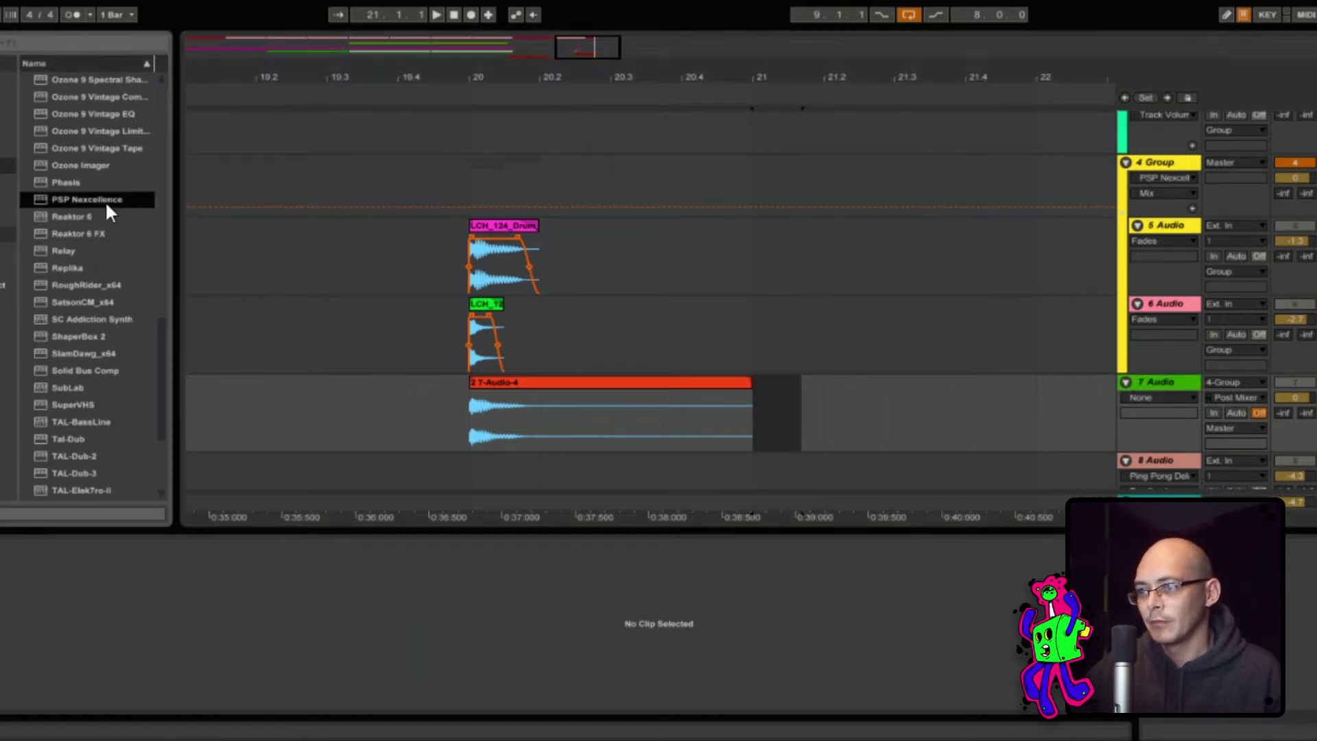
left_click_drag(828, 410, 826, 412)
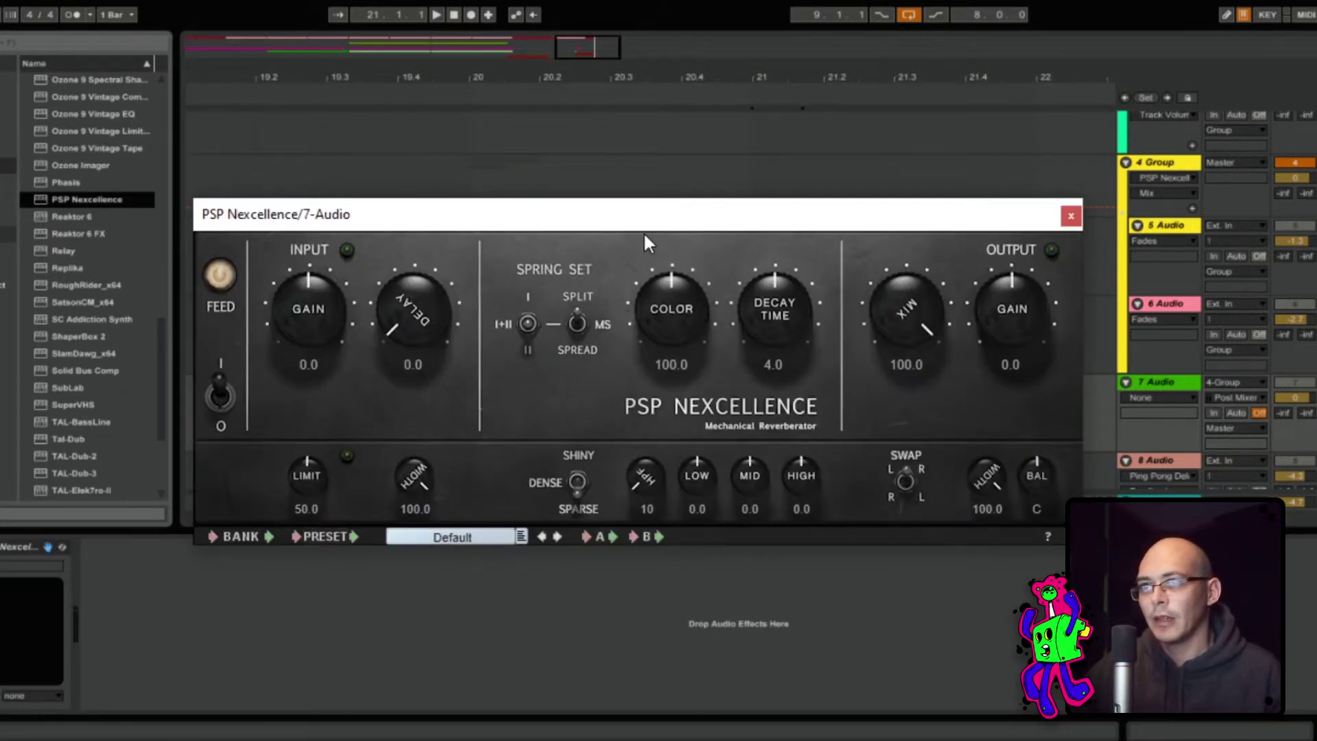
Play the recorded clip on 7 Audio and set its reverb's decay time to 7.2 and color to 200.0
left_click_drag(635, 223, 636, 494)
left_click(499, 383)
key("space")
left_click_drag(547, 477, 537, 142)
left_click_drag(762, 303, 723, 237)
left_click_drag(624, 246, 637, 52)
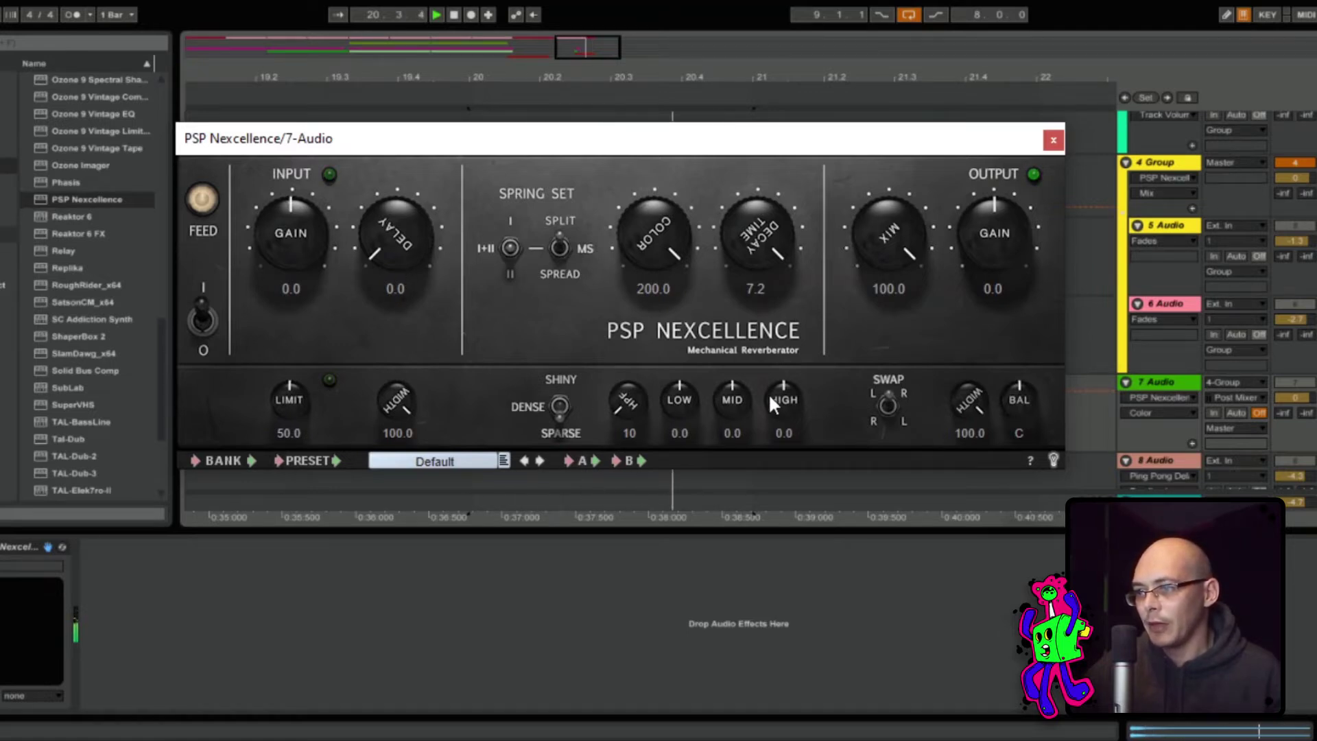
Set the 7 Audio reverb's input and output widths to 0.0, low to 7.3, mid to 4.7 and high to -7.9
left_click_drag(402, 397, 399, 598)
left_click_drag(976, 415, 929, 447)
left_click_drag(680, 407, 673, 340)
left_click_drag(723, 398, 724, 376)
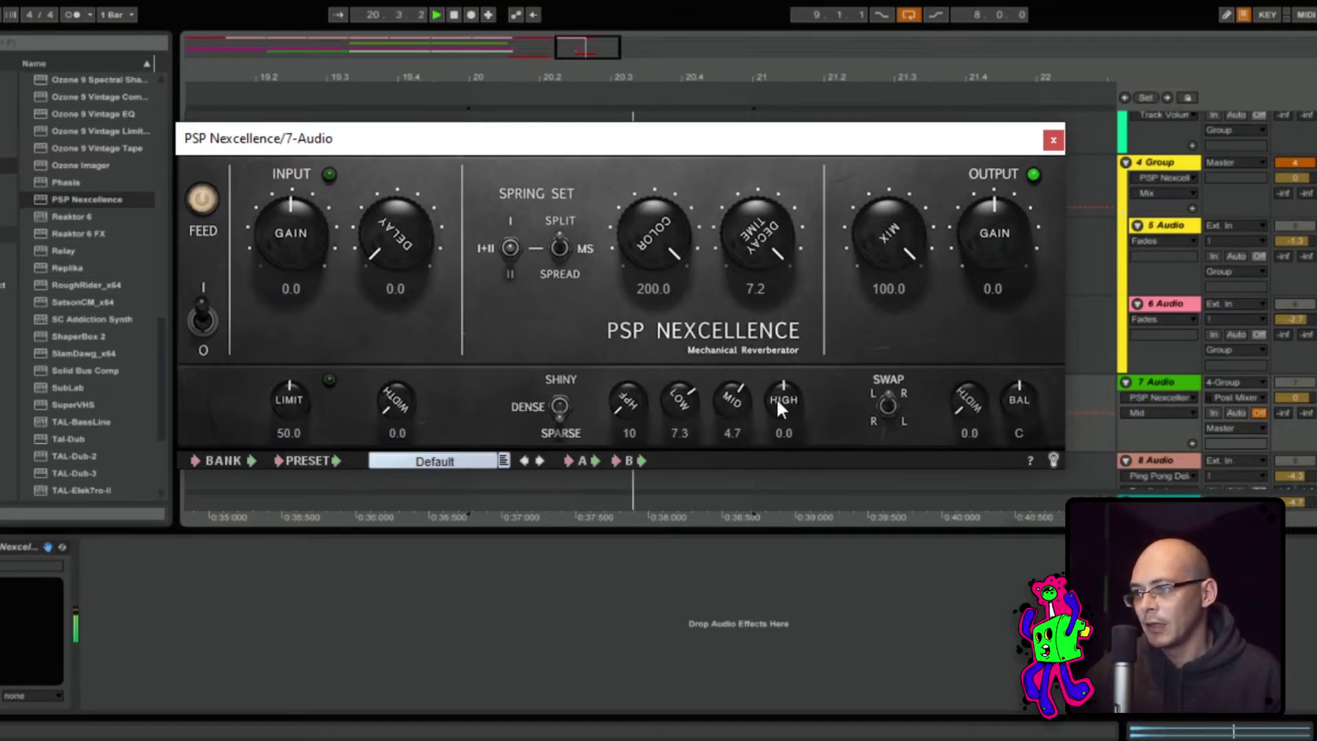
left_click_drag(780, 441, 785, 475)
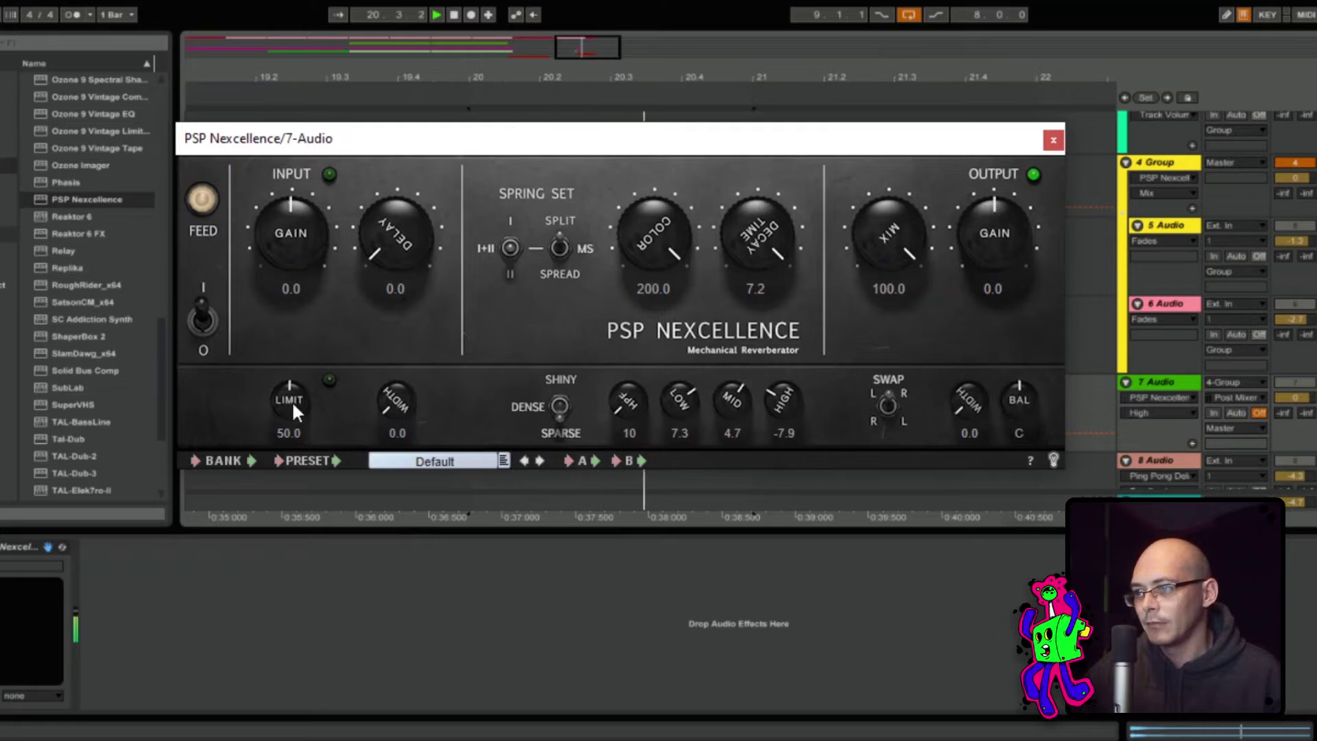
Set the 7 Audio reverb's input gain to -2.5, low to 9.4, mid to 3.1 and high to -18.0, and toggle its Spring Set
left_click_drag(287, 265, 288, 295)
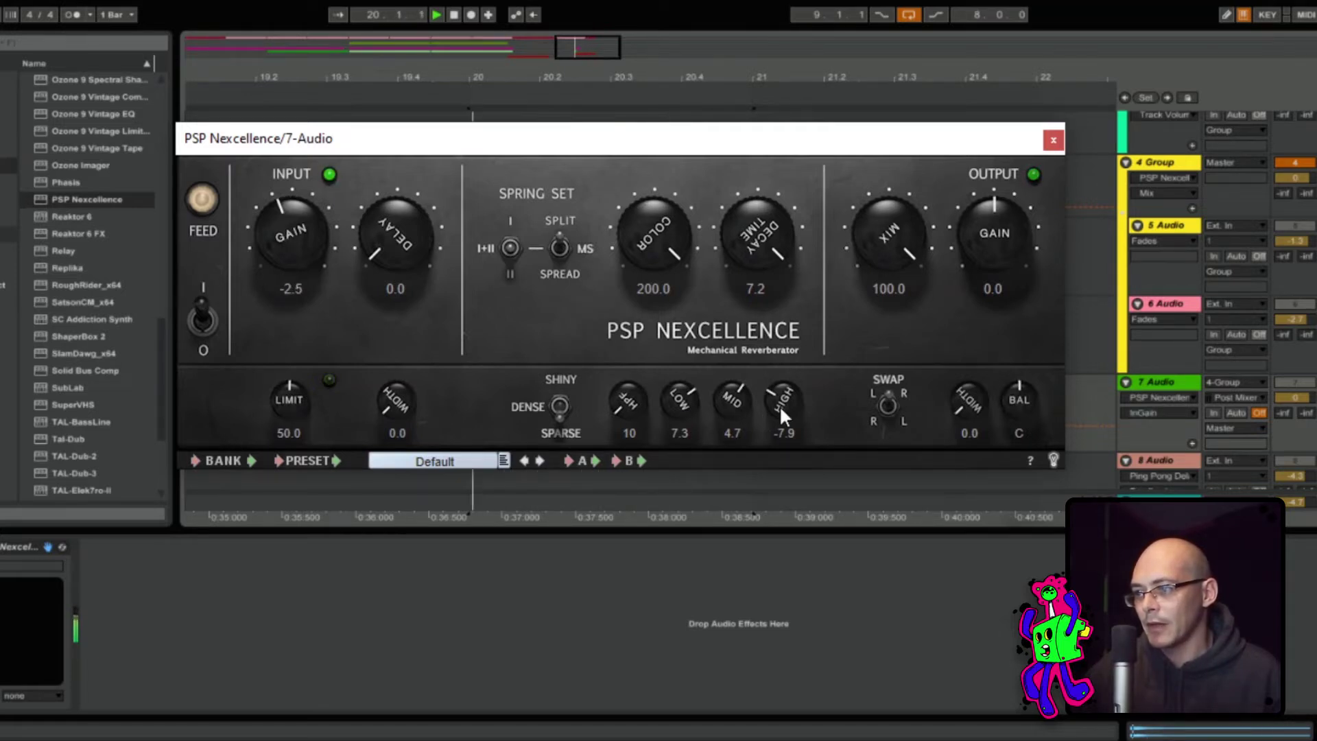
left_click_drag(660, 406, 663, 401)
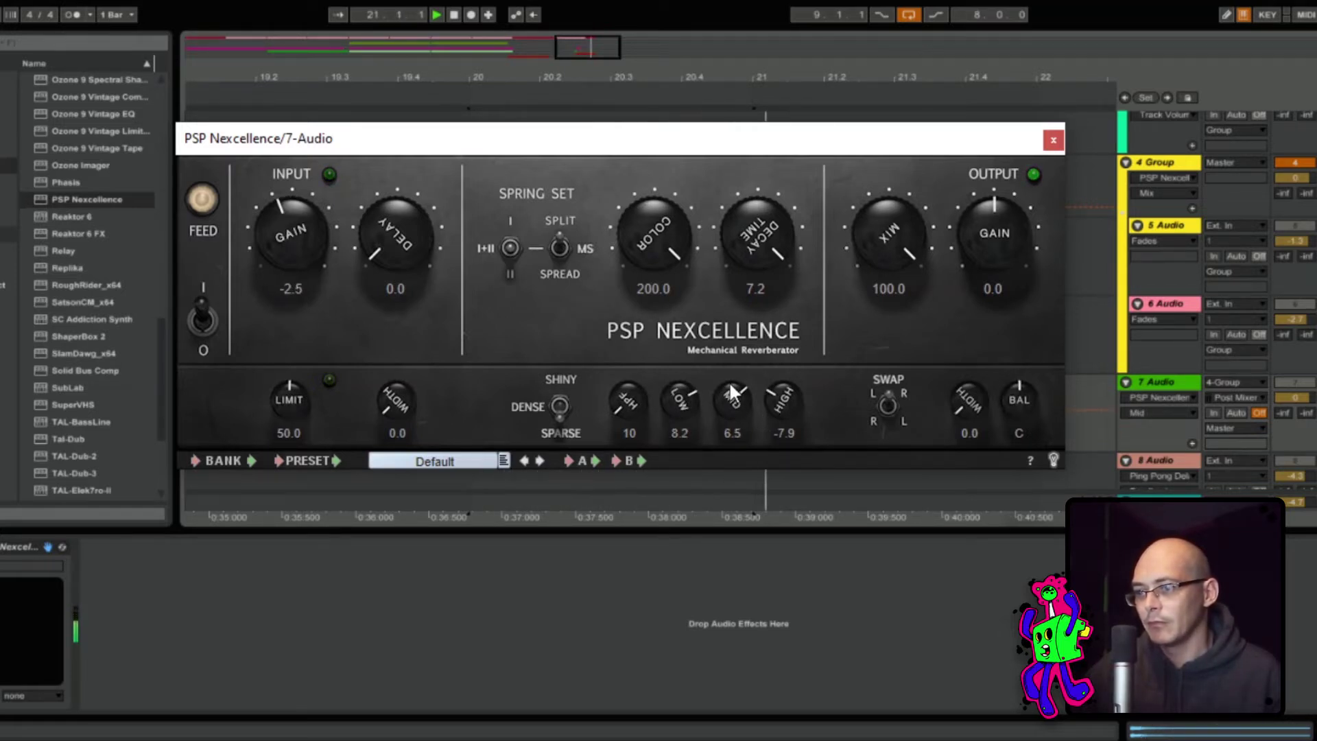
left_click_drag(785, 405, 780, 454)
left_click_drag(679, 413, 738, 426)
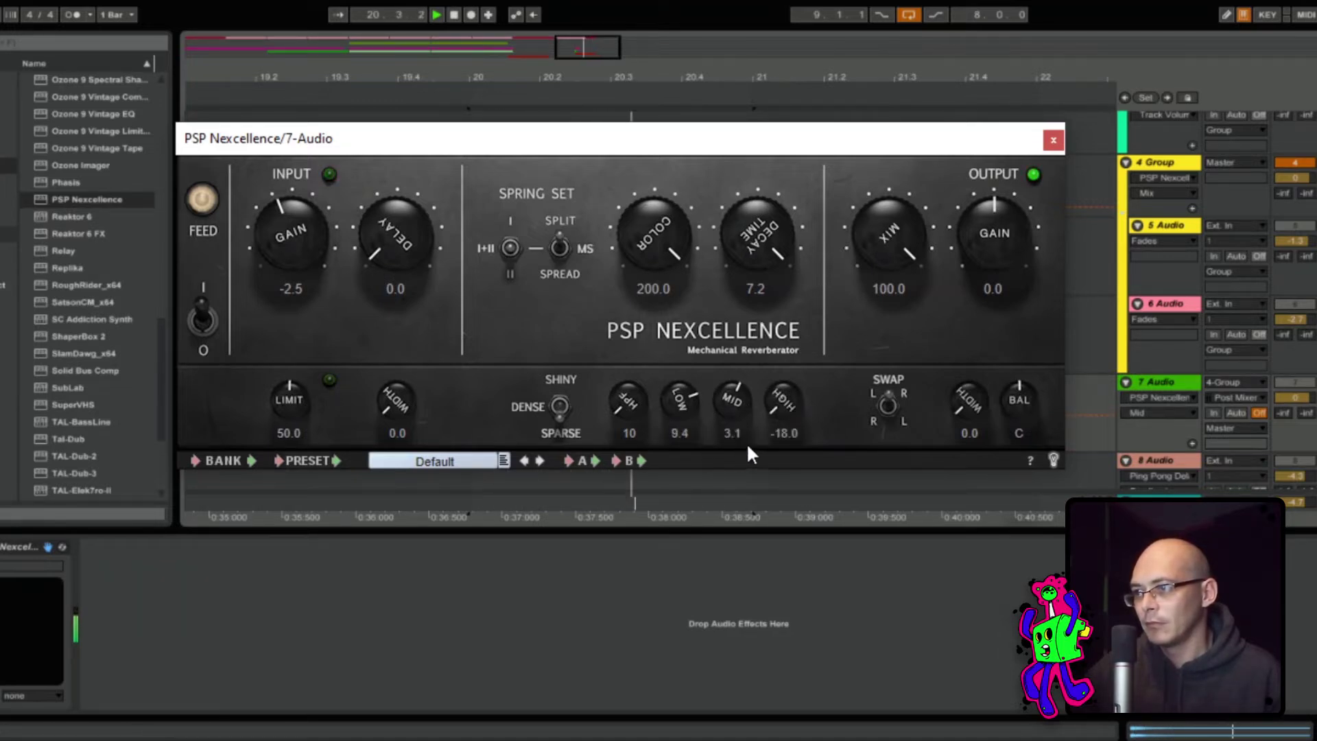
left_click(509, 238)
left_click_drag(511, 244, 516, 286)
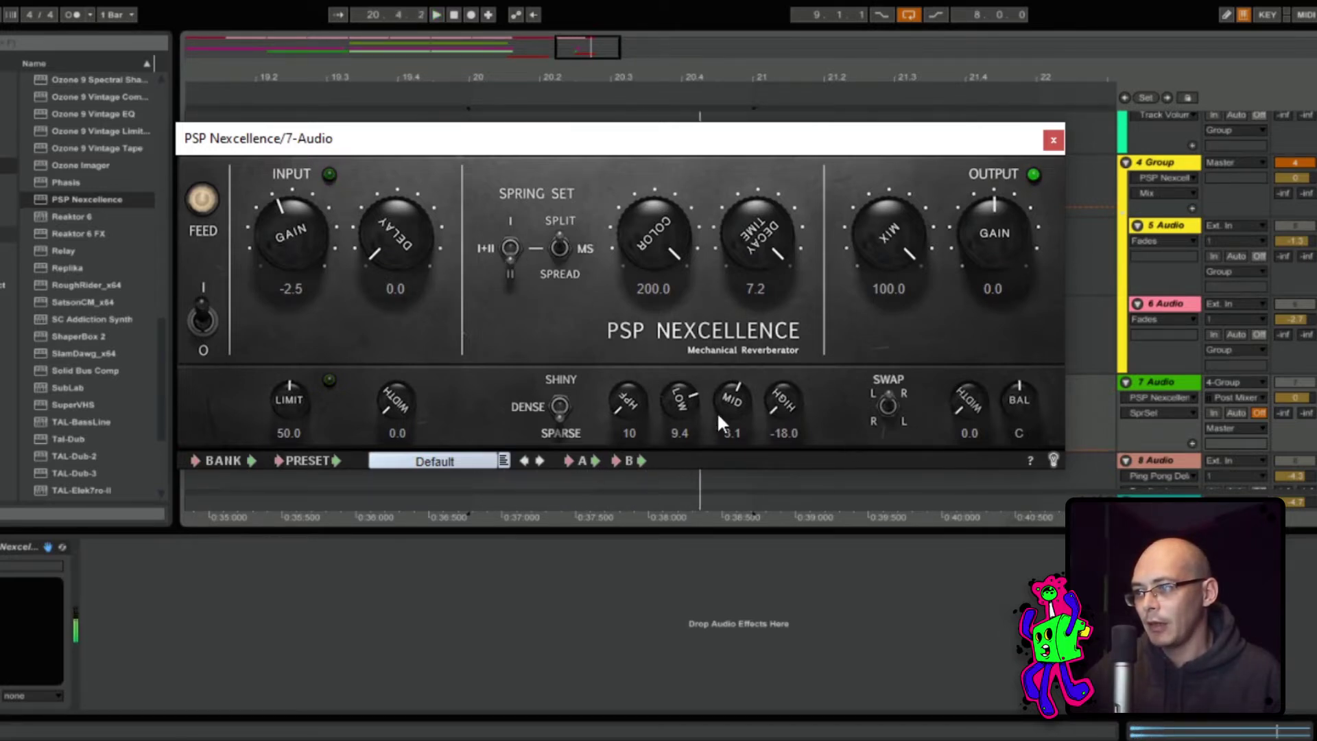
Toggle the density switch of the 7 Audio reverb and close its window
left_click(563, 409)
mouse_move(558, 409)
left_mouse_down()
mouse_move(570, 383)
mouse_move(561, 418)
left_mouse_up()
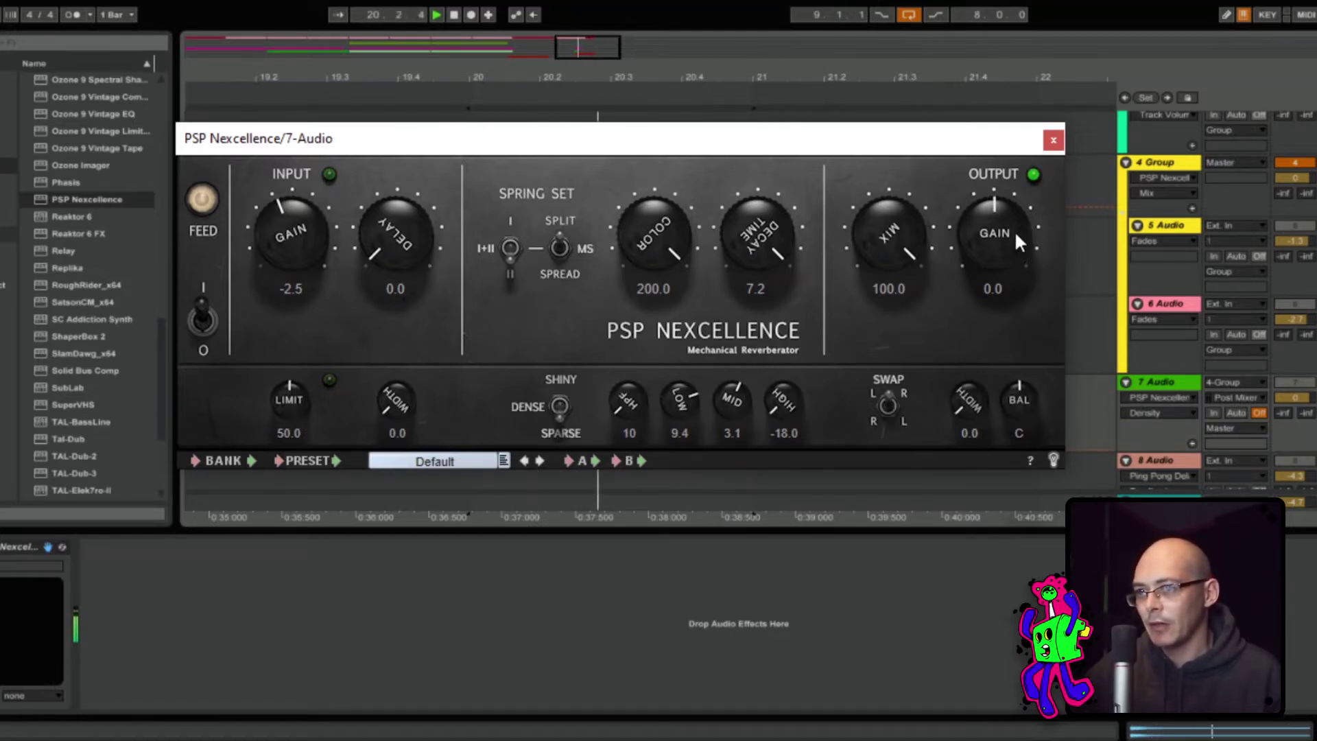
left_click(1054, 141)
Freeze the 7 Audio track and flatten it to print the reverb into audio
right_click(1154, 385)
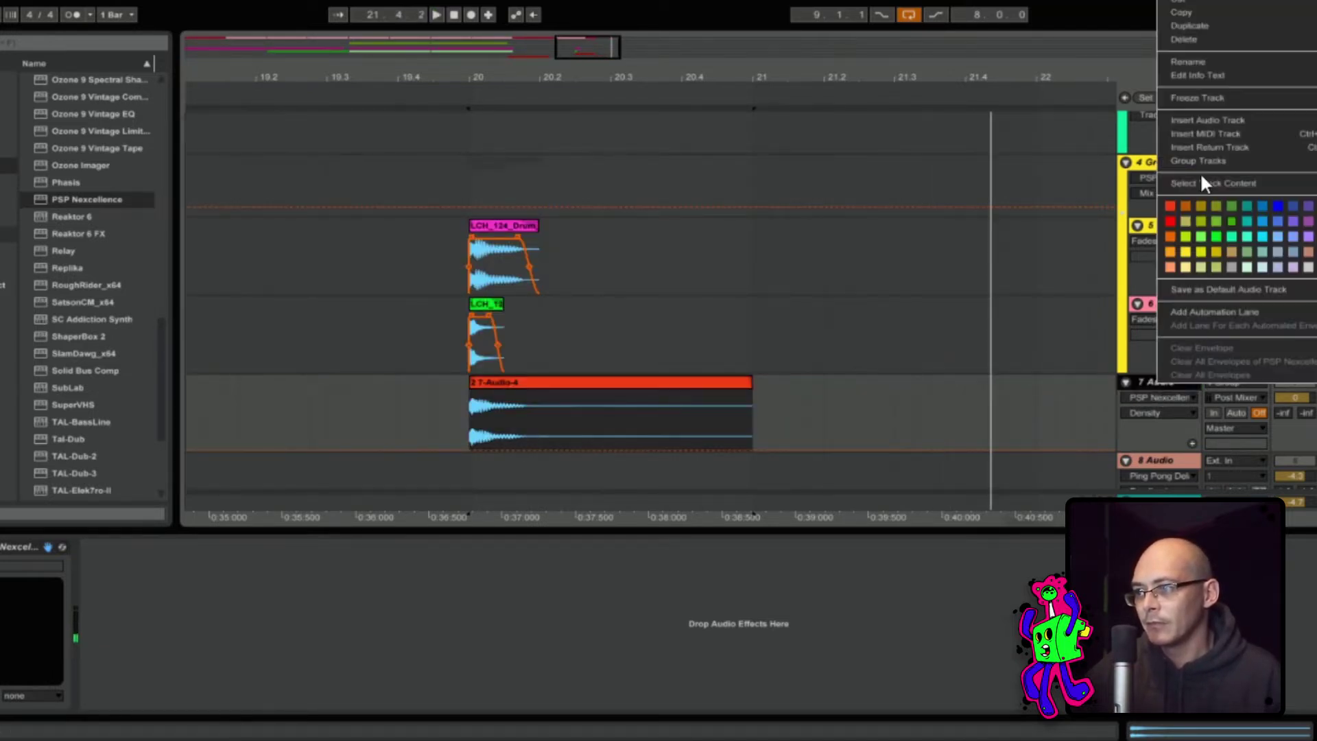
left_click(1197, 100)
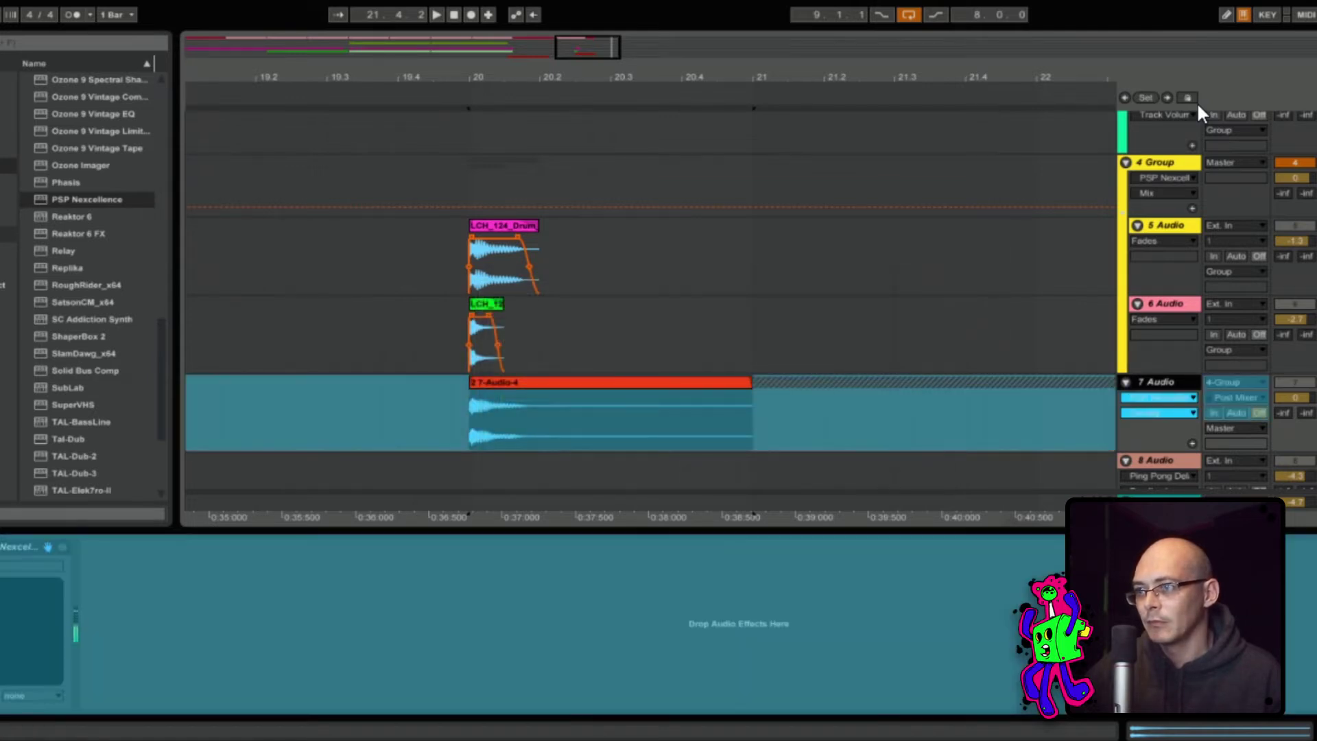
right_click(1178, 384)
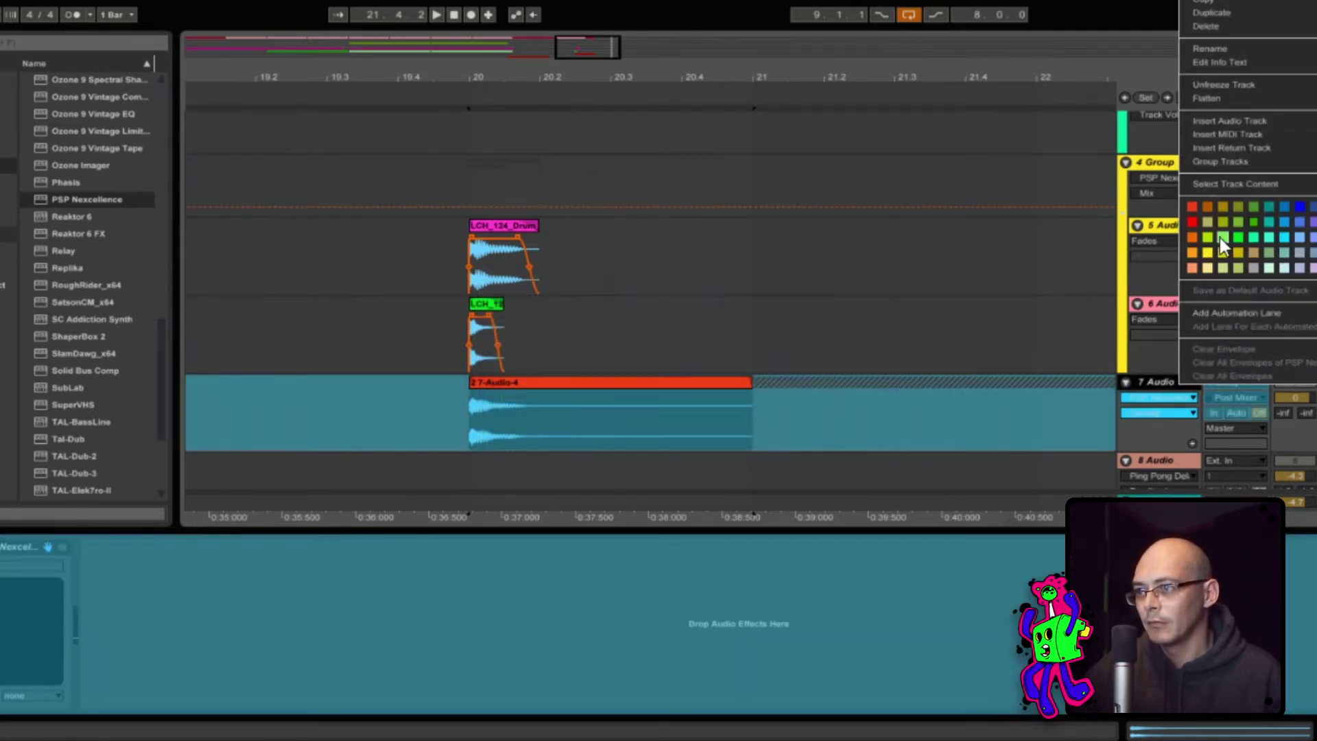
left_click(1212, 97)
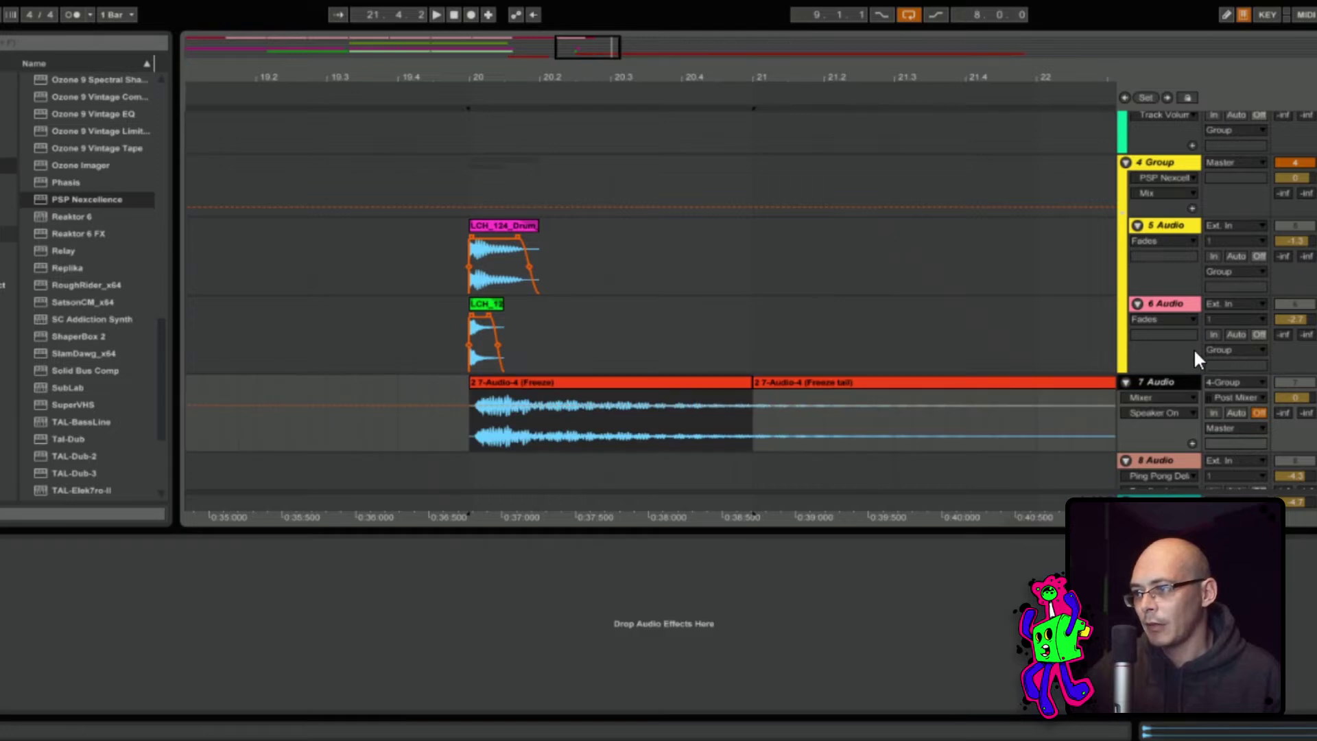
Extend the flattened 7 Audio clip so it runs from bar 20 to bar 24, play it back and consolidate it
left_click_drag(705, 79, 402, 13)
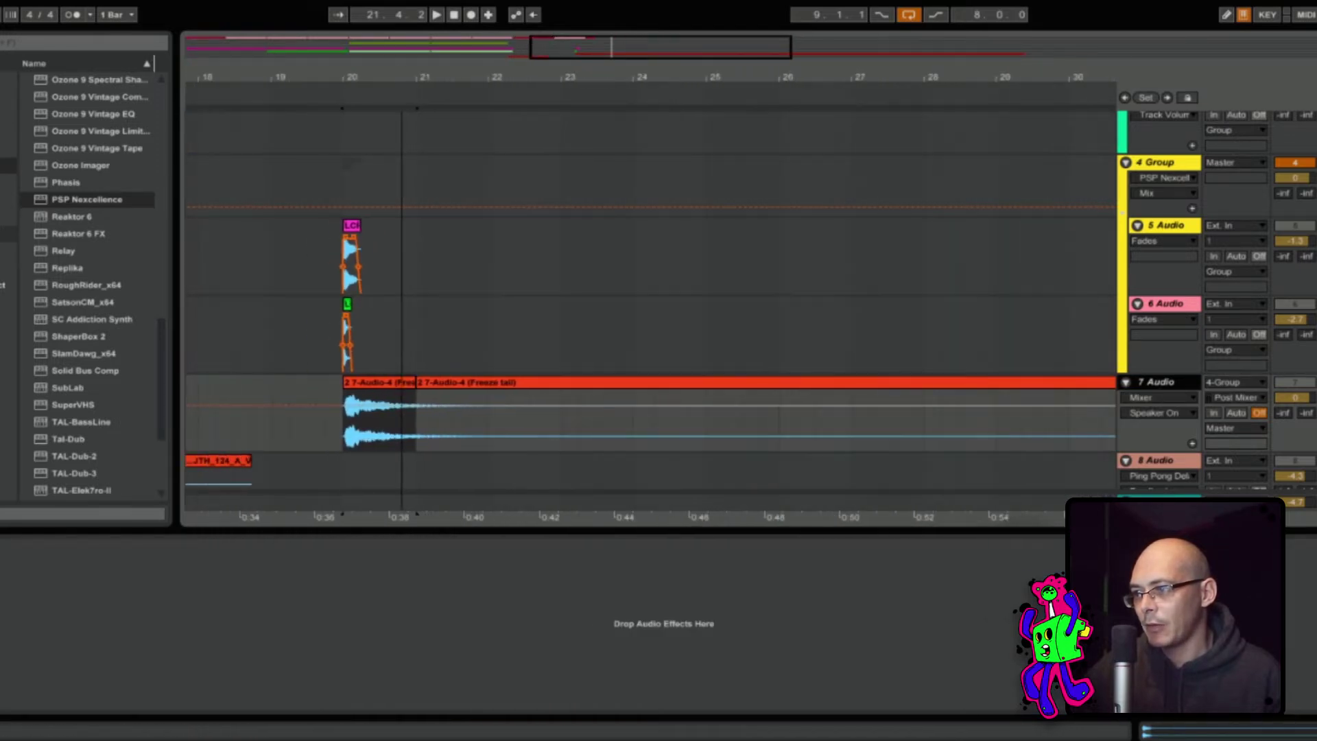
left_click_drag(409, 383, 559, 417)
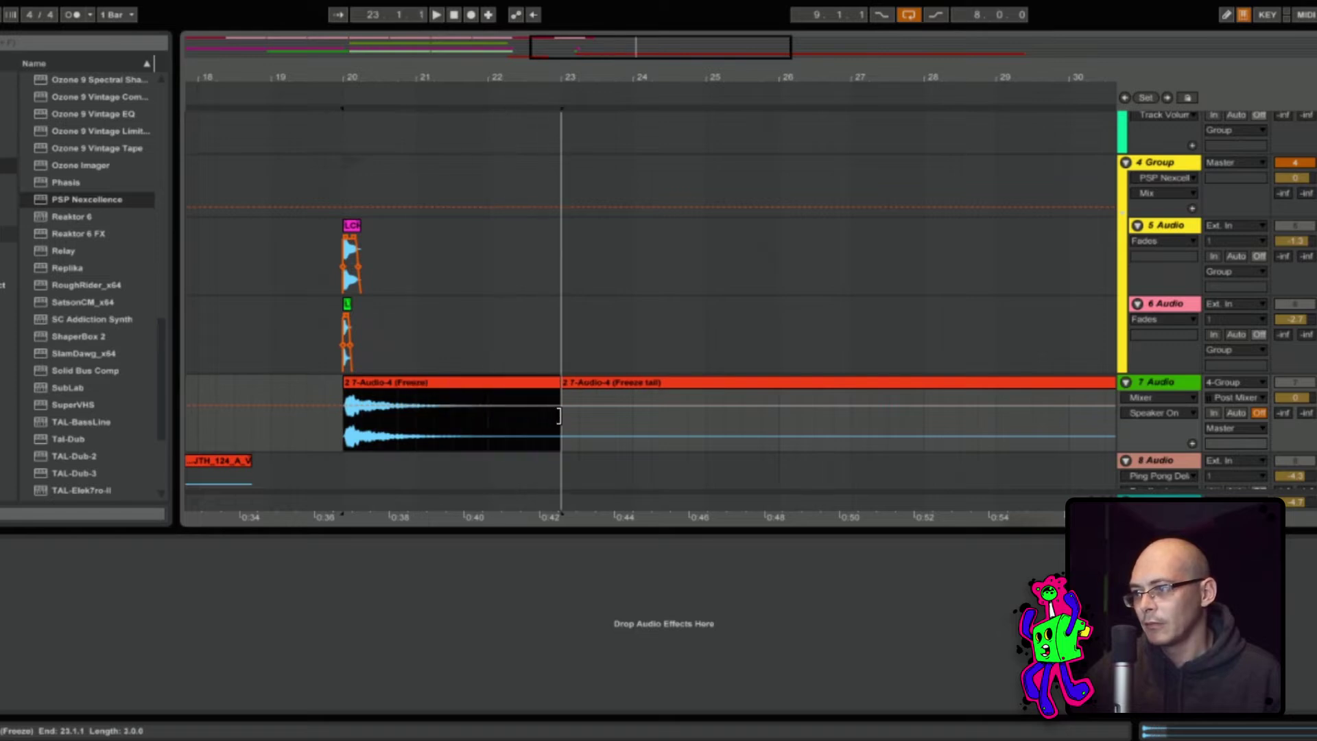
left_click(339, 421)
key("space")
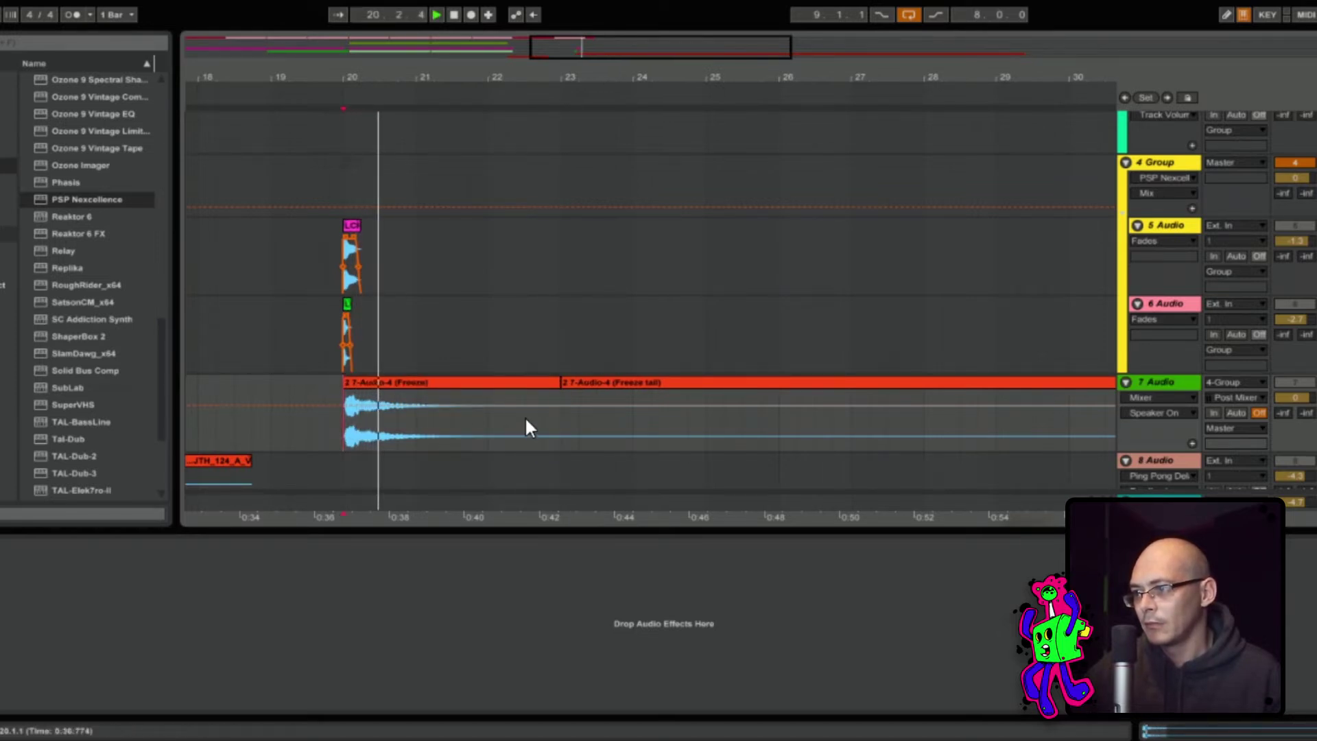
key("space")
key("space")
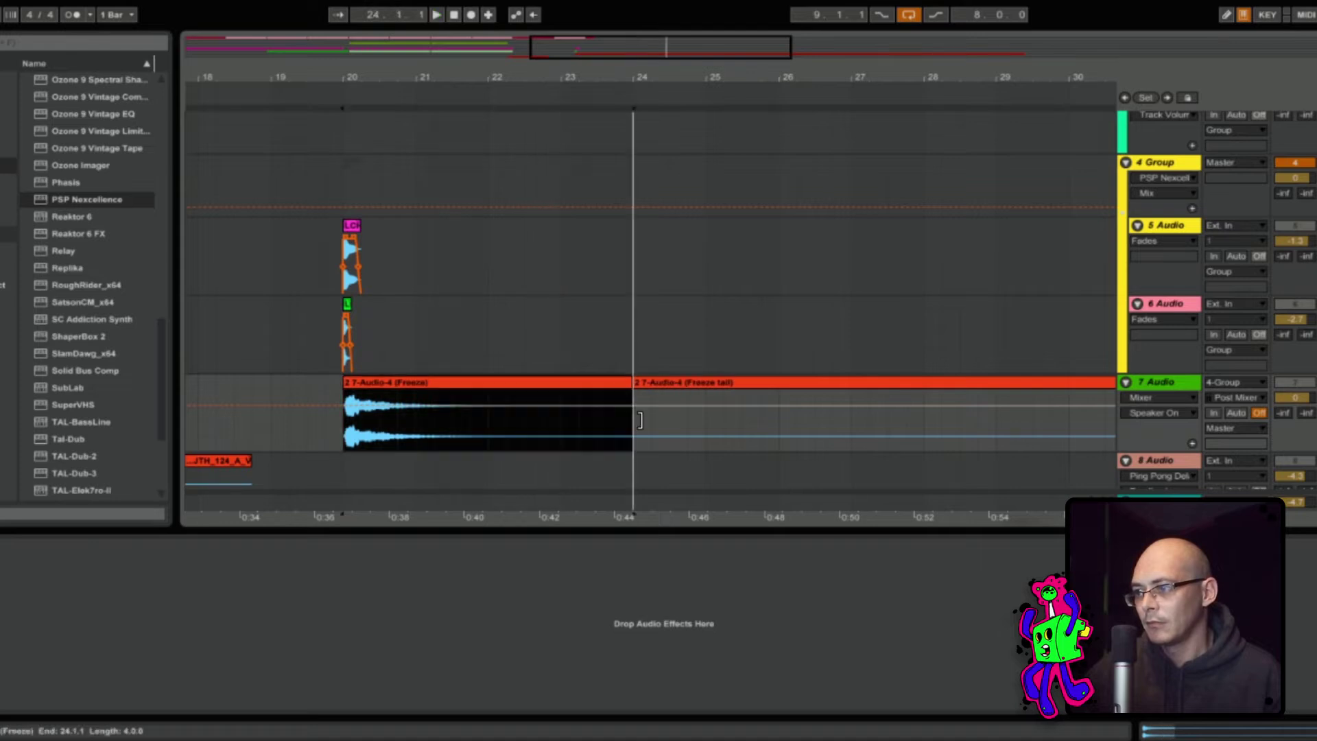
key("space")
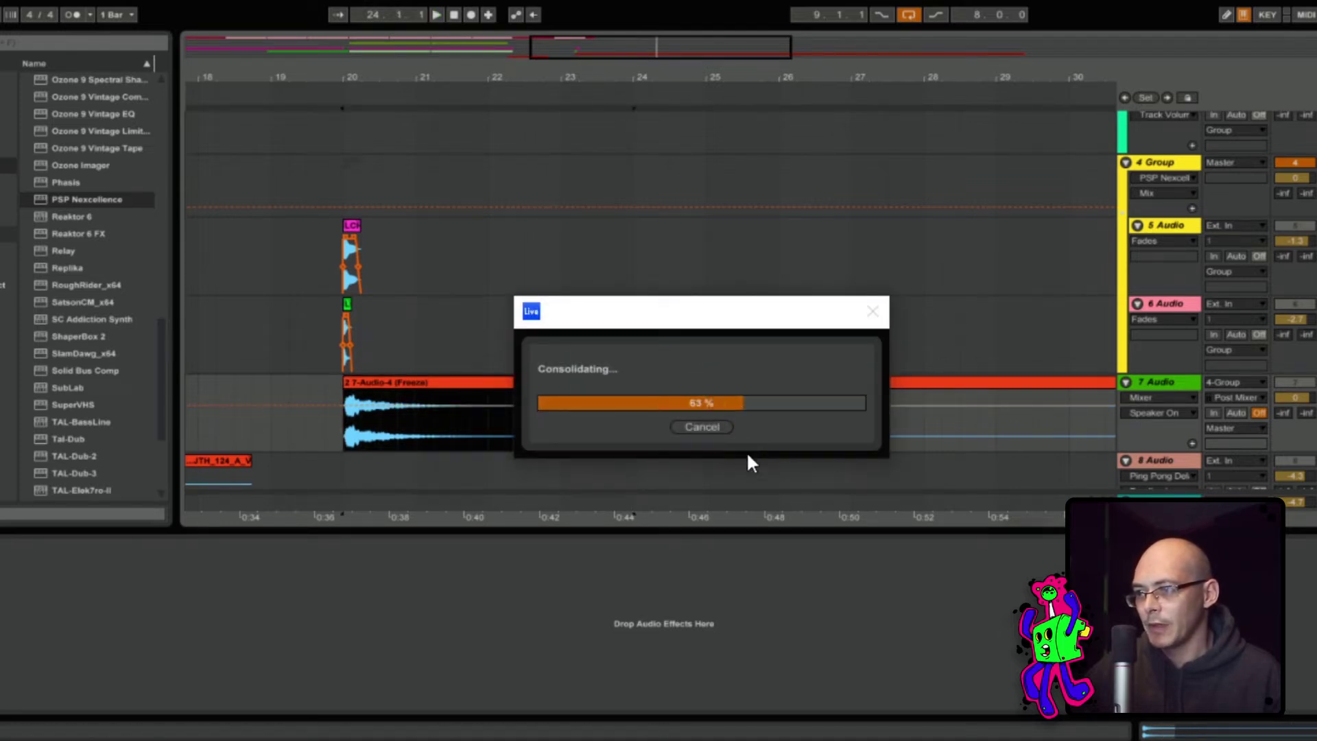
Reverse the consolidated 7 Audio clip, delete the freeze tail after it, and play the result from bar 23
left_click(436, 388)
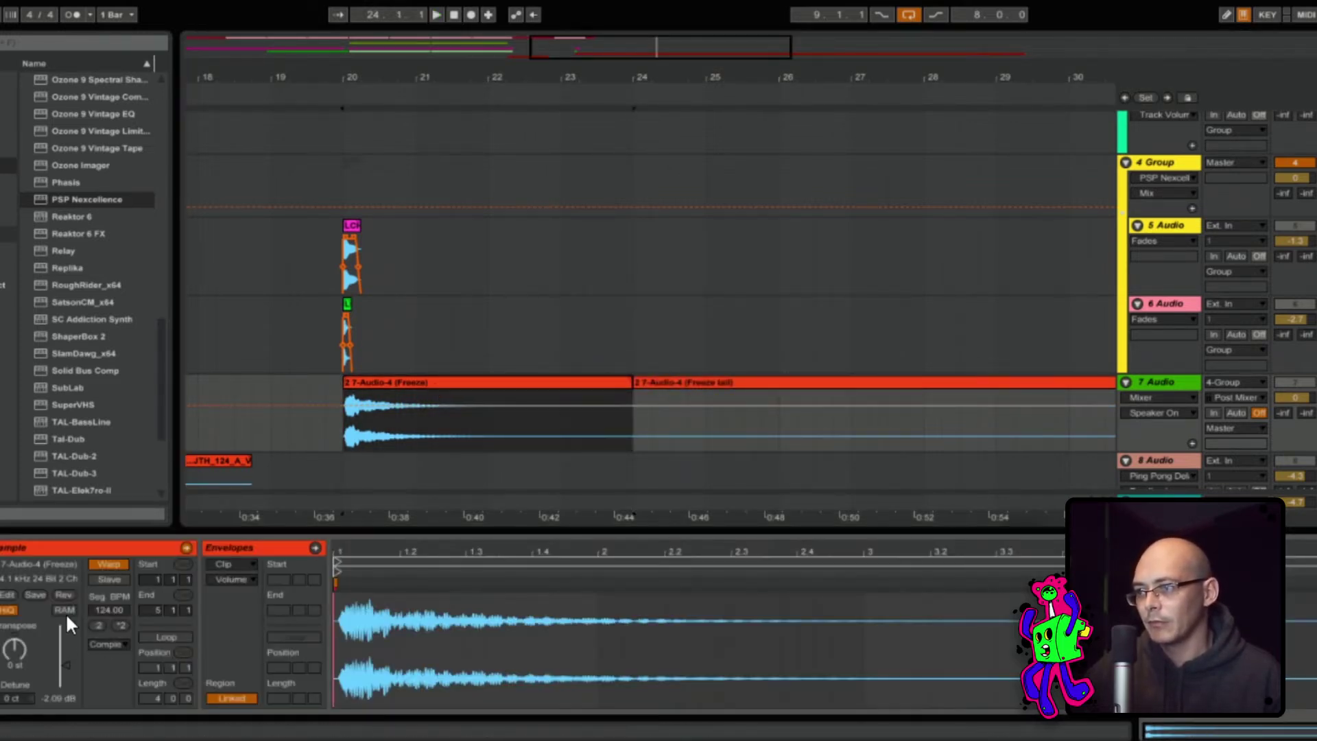
left_click(63, 595)
left_click(739, 382)
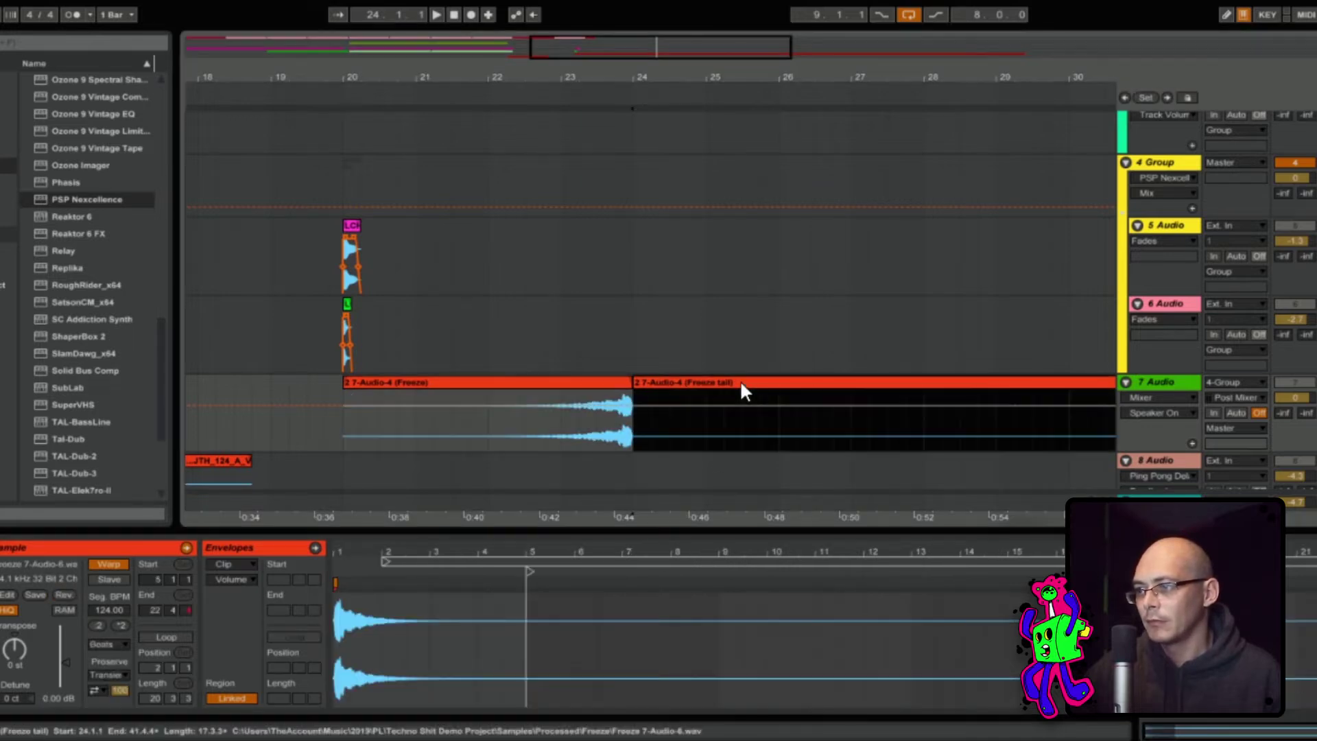
key("Delete")
left_click(561, 427)
key("space")
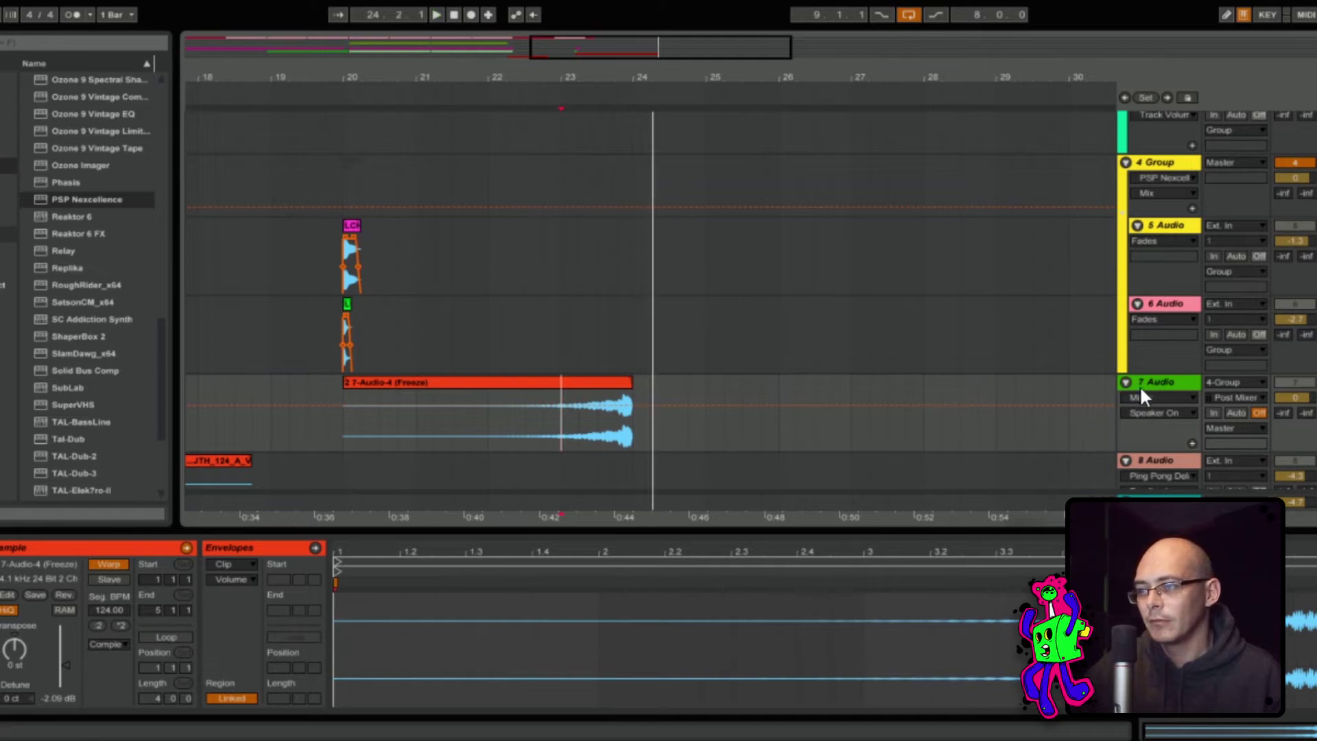
Add PSP Nexcellence to 7 Audio with color 200.0, decay time 7.2, mix 100.0, low 2.3, mid 3.5 and high -13.1
left_click(1160, 384)
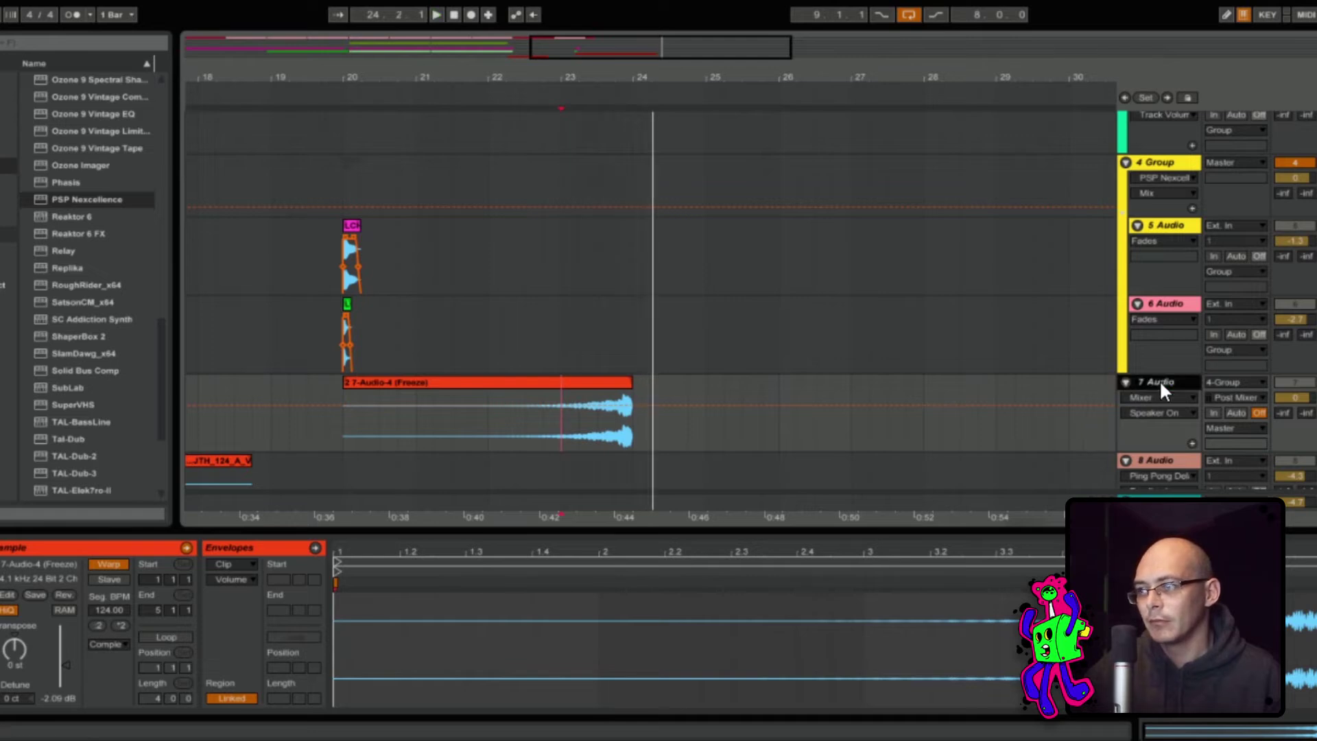
left_click(89, 200)
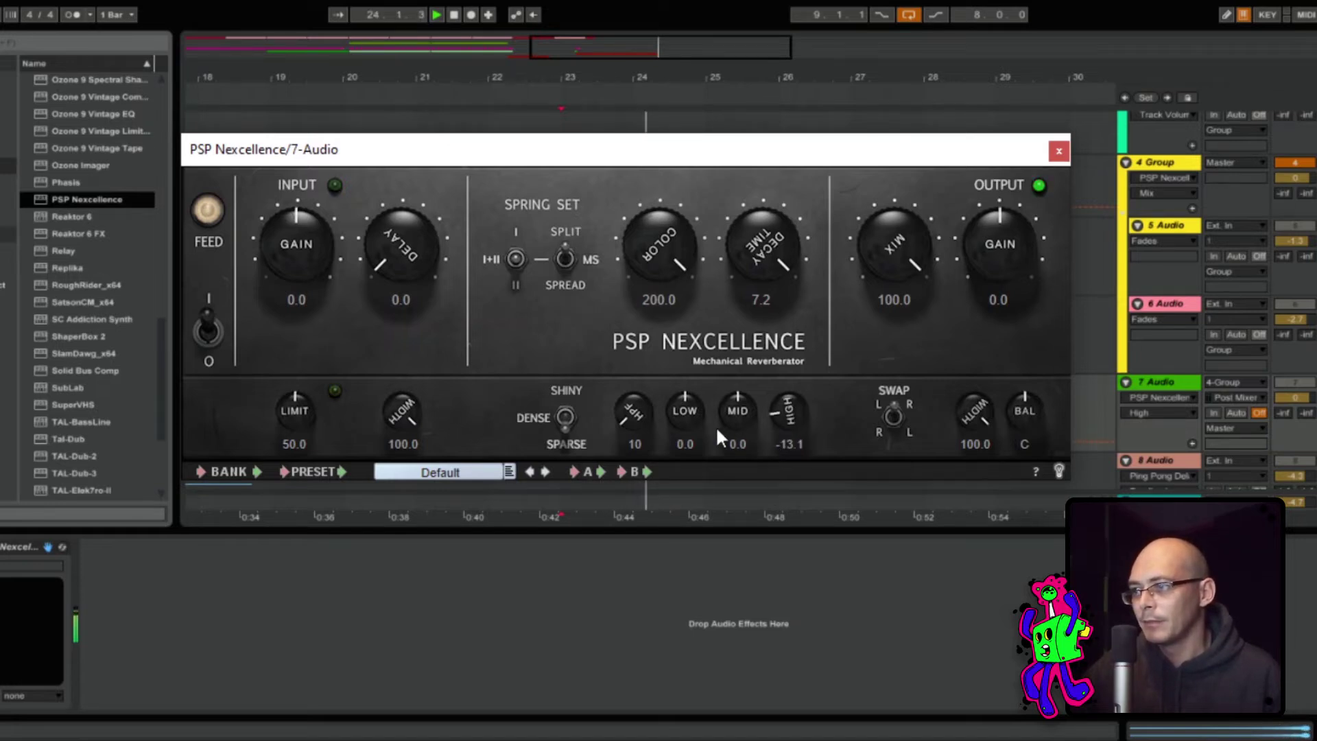
left_click_drag(739, 408, 739, 377)
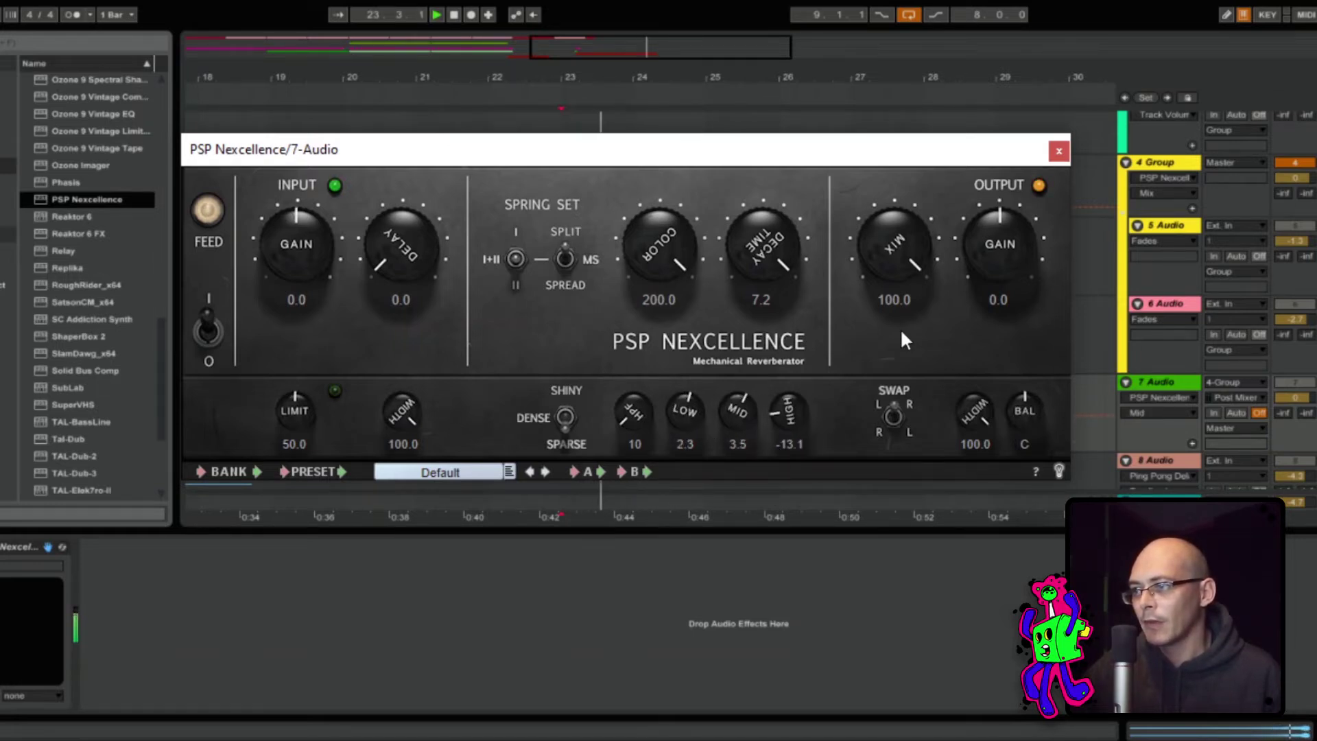
Change the 7 Audio reverb's spring configuration and density, set its HPF to 12, and close the plug-in window
left_click(566, 255)
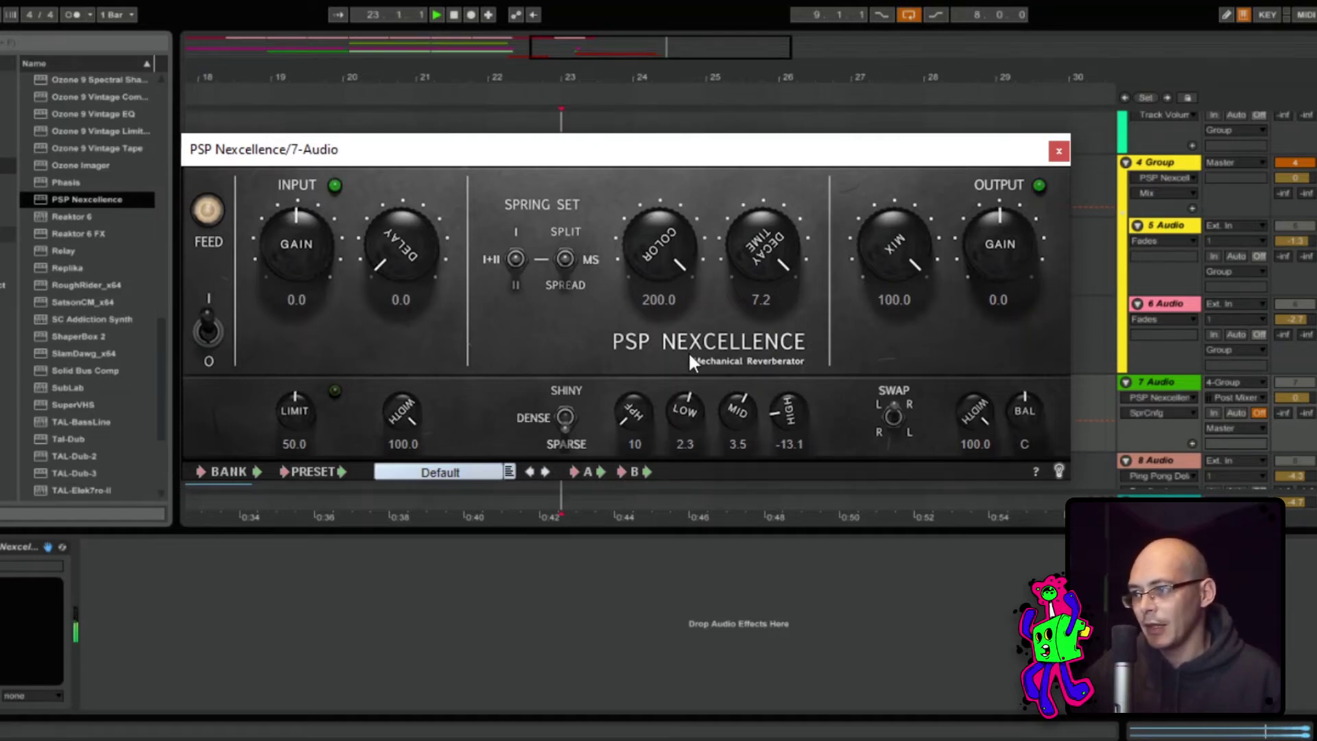
left_click_drag(643, 417, 632, 401)
left_click(567, 421)
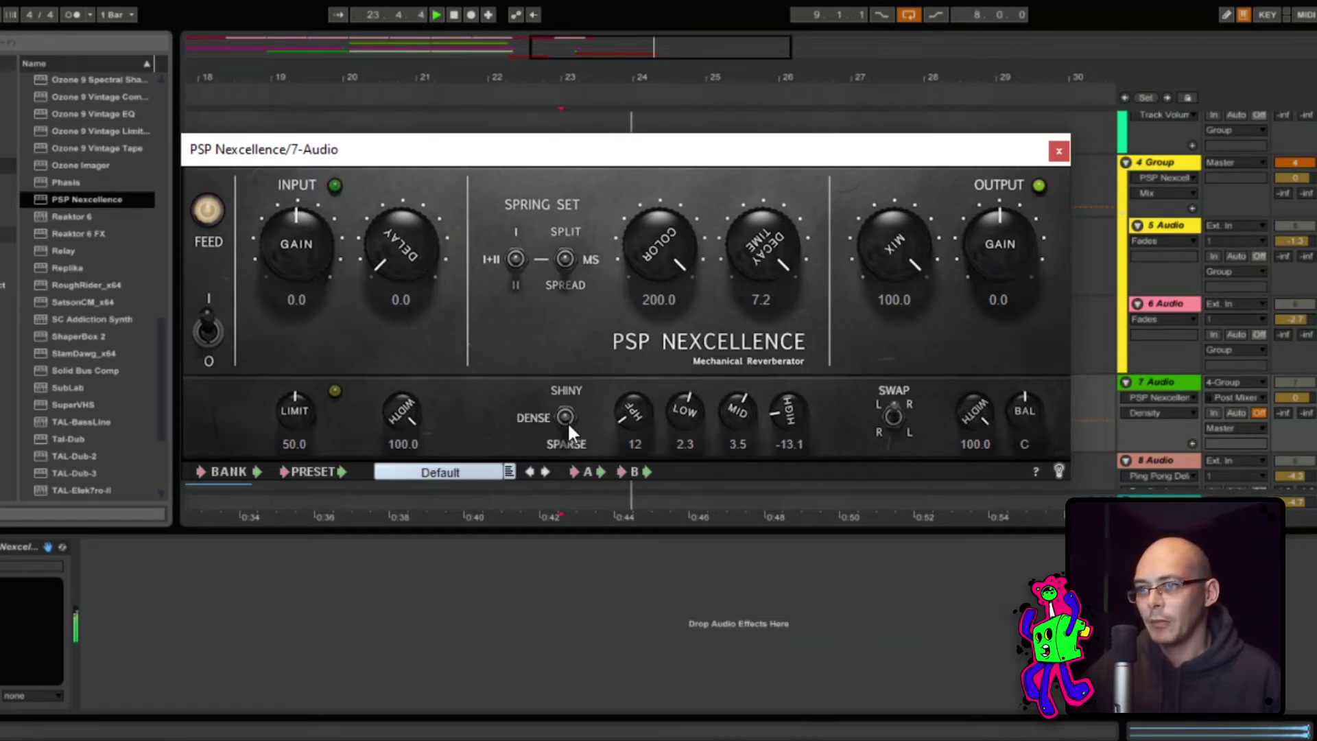
left_click(1059, 152)
Freeze and flatten 7 Audio again to print the reverb on the reversed clip
right_click(1171, 384)
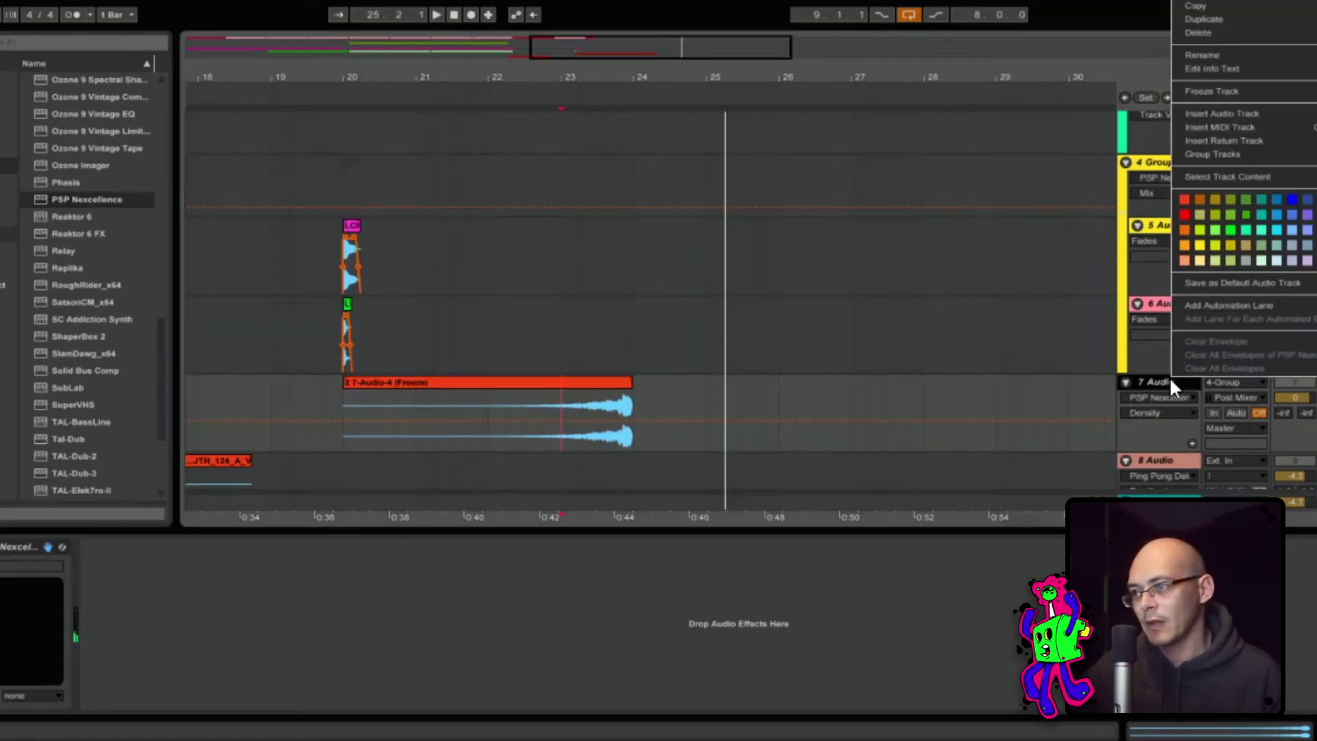
left_click(1205, 90)
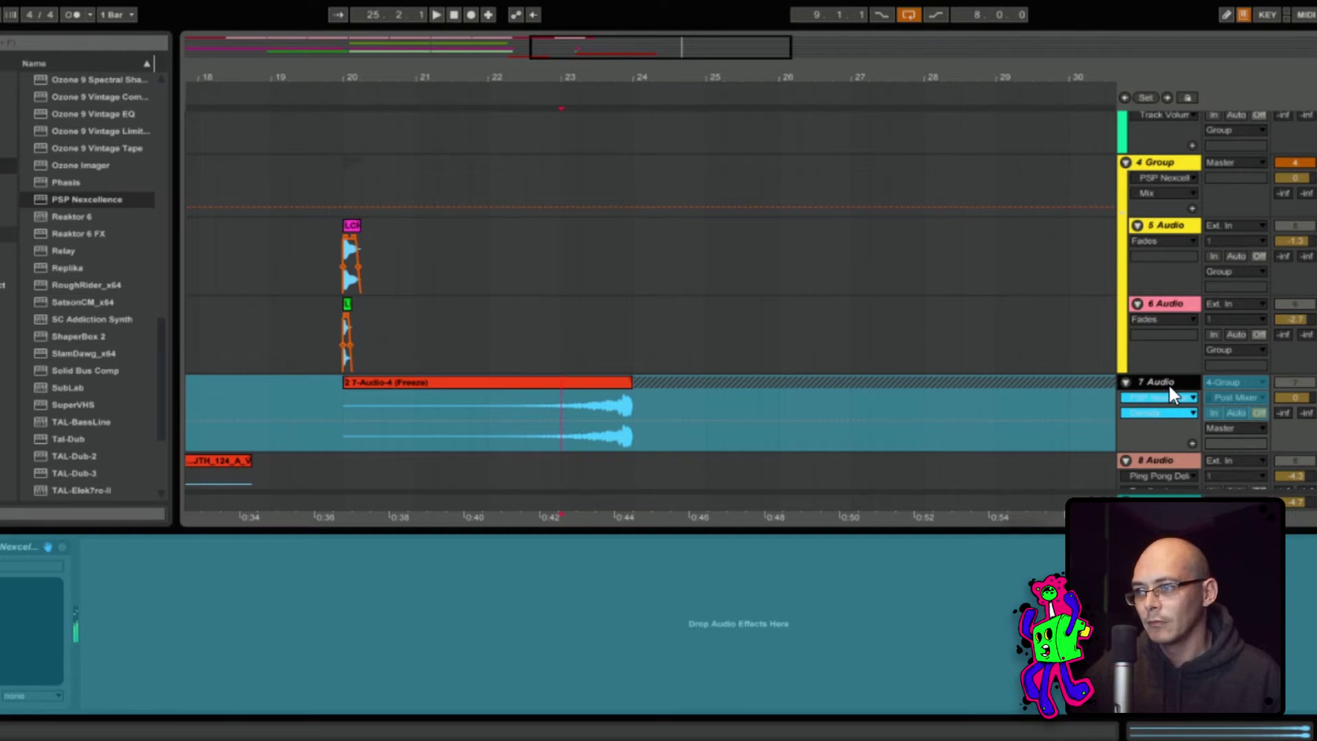
right_click(1170, 386)
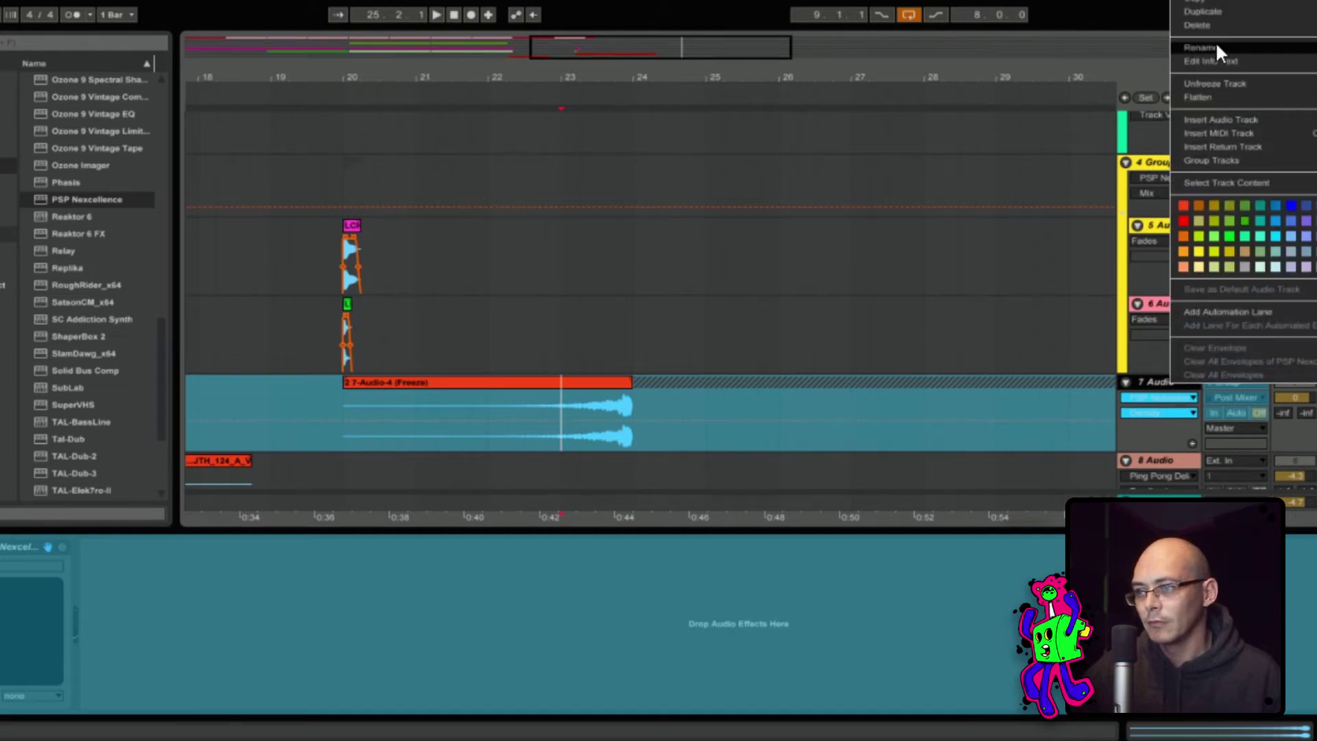
left_click(1205, 98)
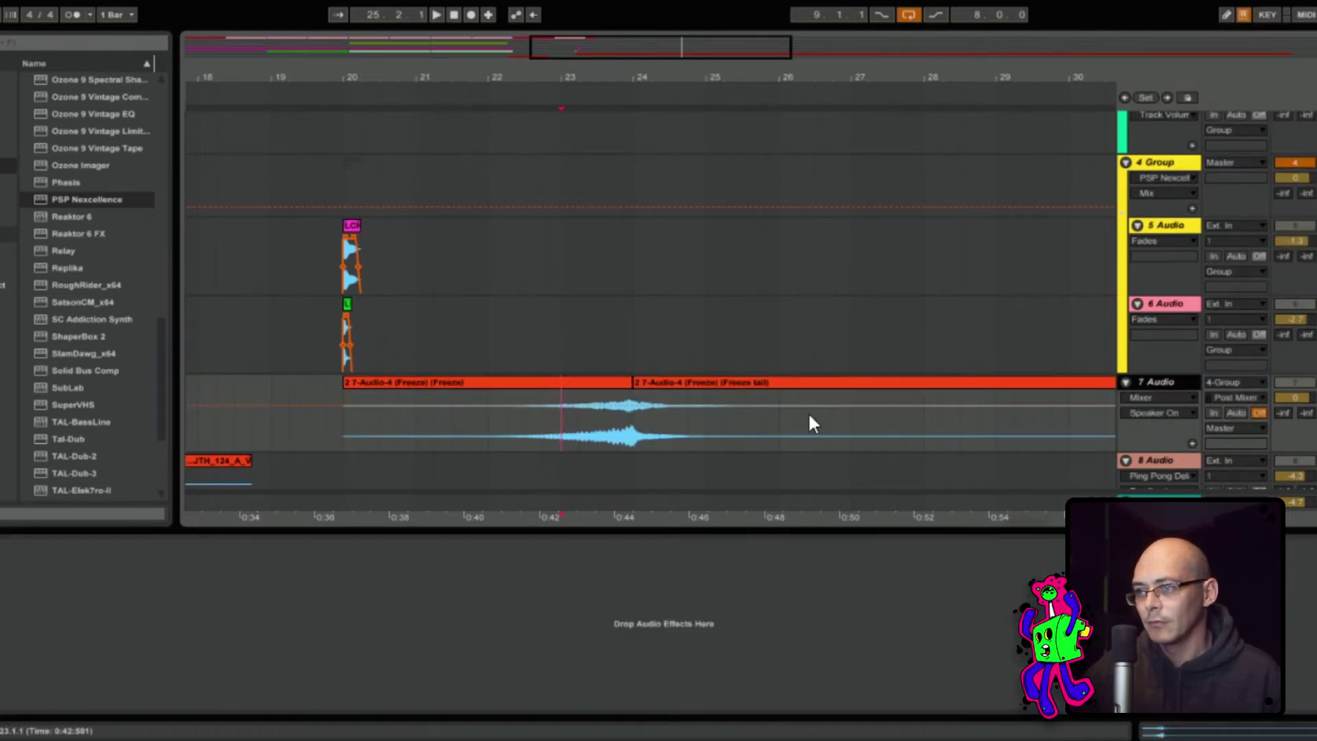
Extend the newly flattened 7 Audio clip to bar 29, consolidate it from bar 20 and reverse it
left_click_drag(633, 405, 997, 406)
key("ctrl+j")
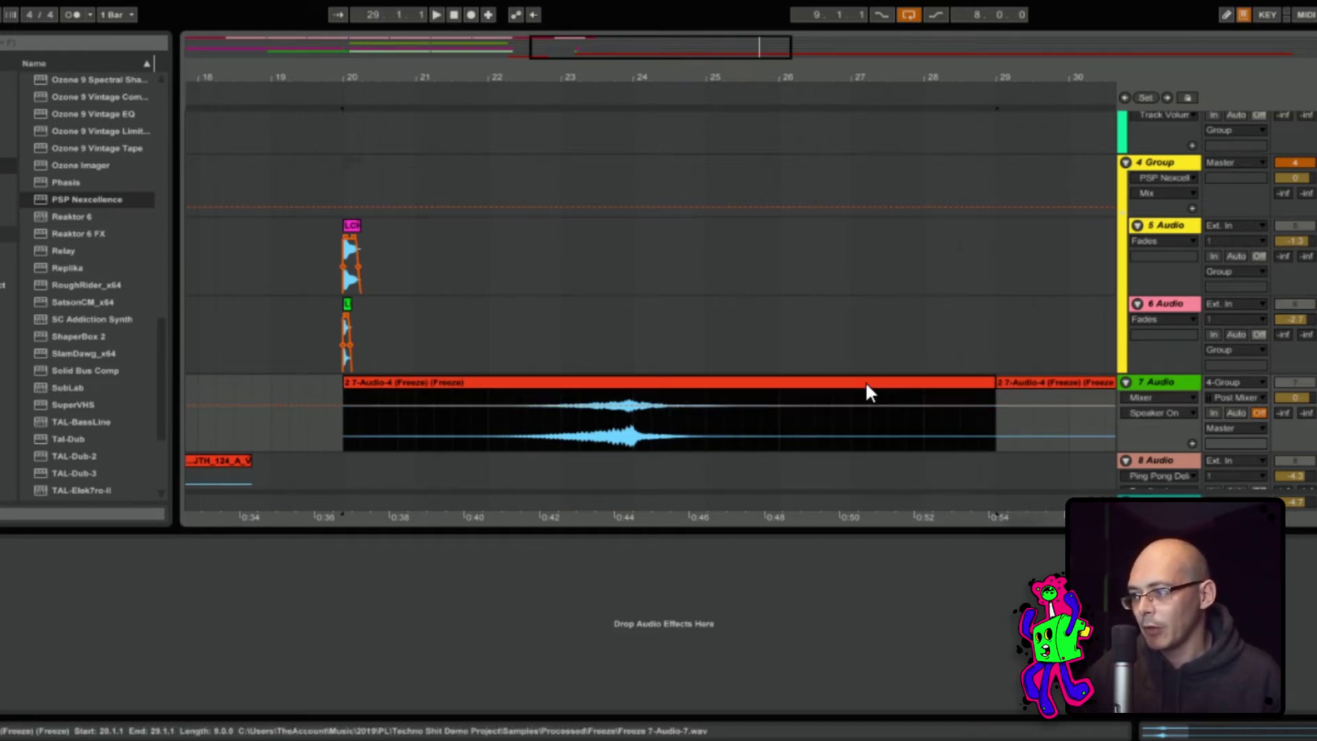
double_click(703, 381)
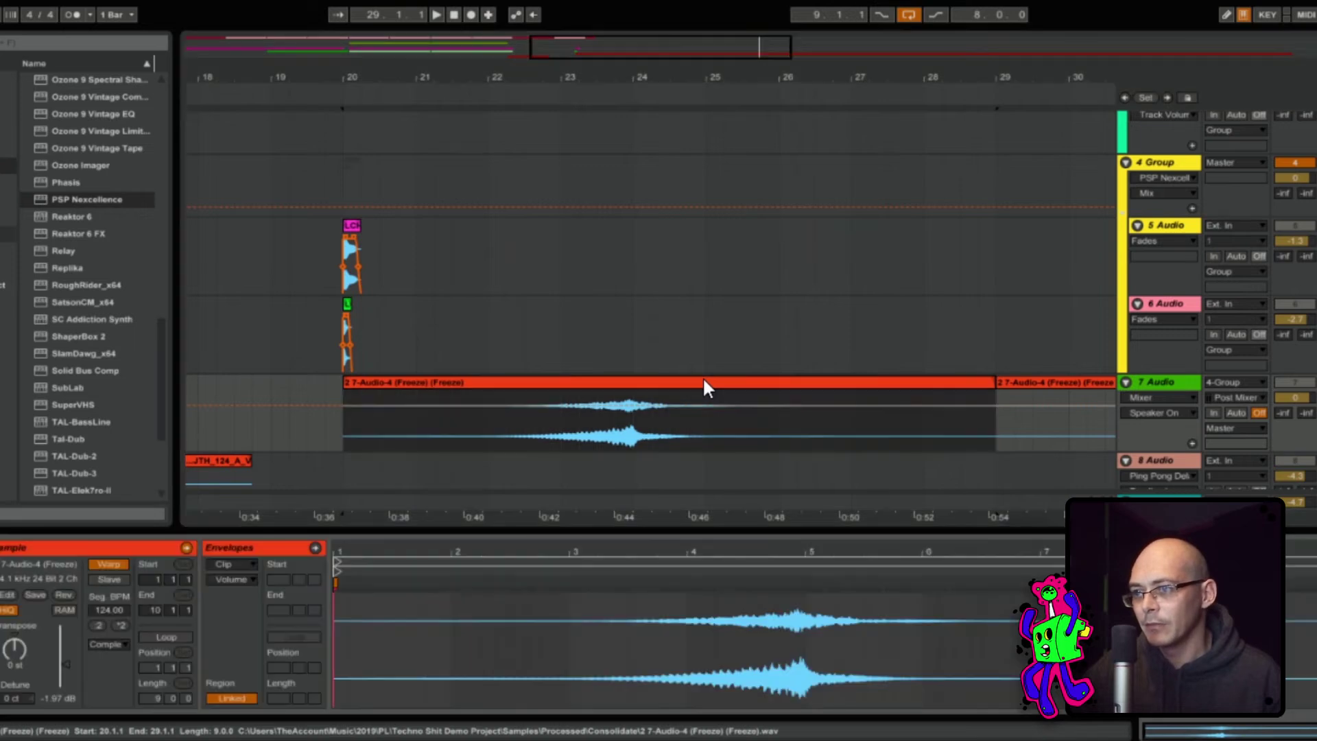
left_click(64, 594)
left_click(749, 444)
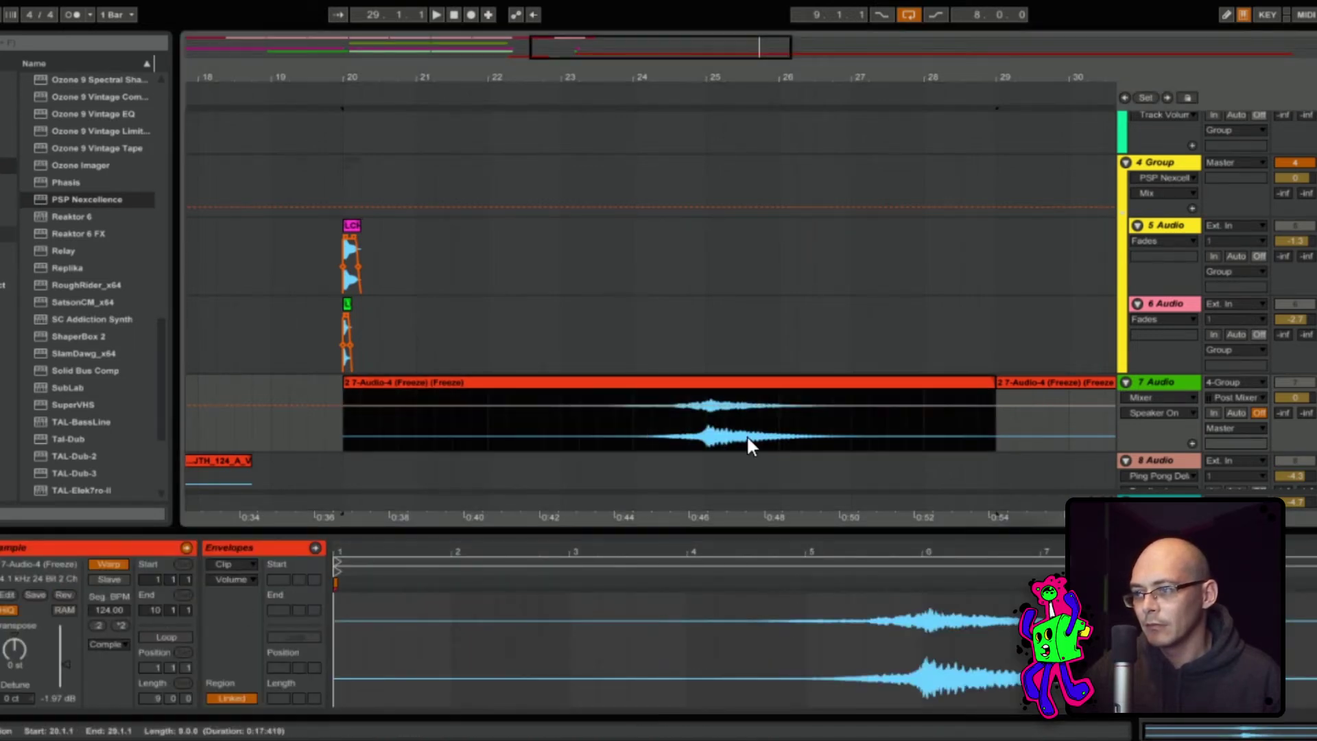
Play the reversed 7 Audio clip from bar 24 to audition the swell
left_click(634, 420)
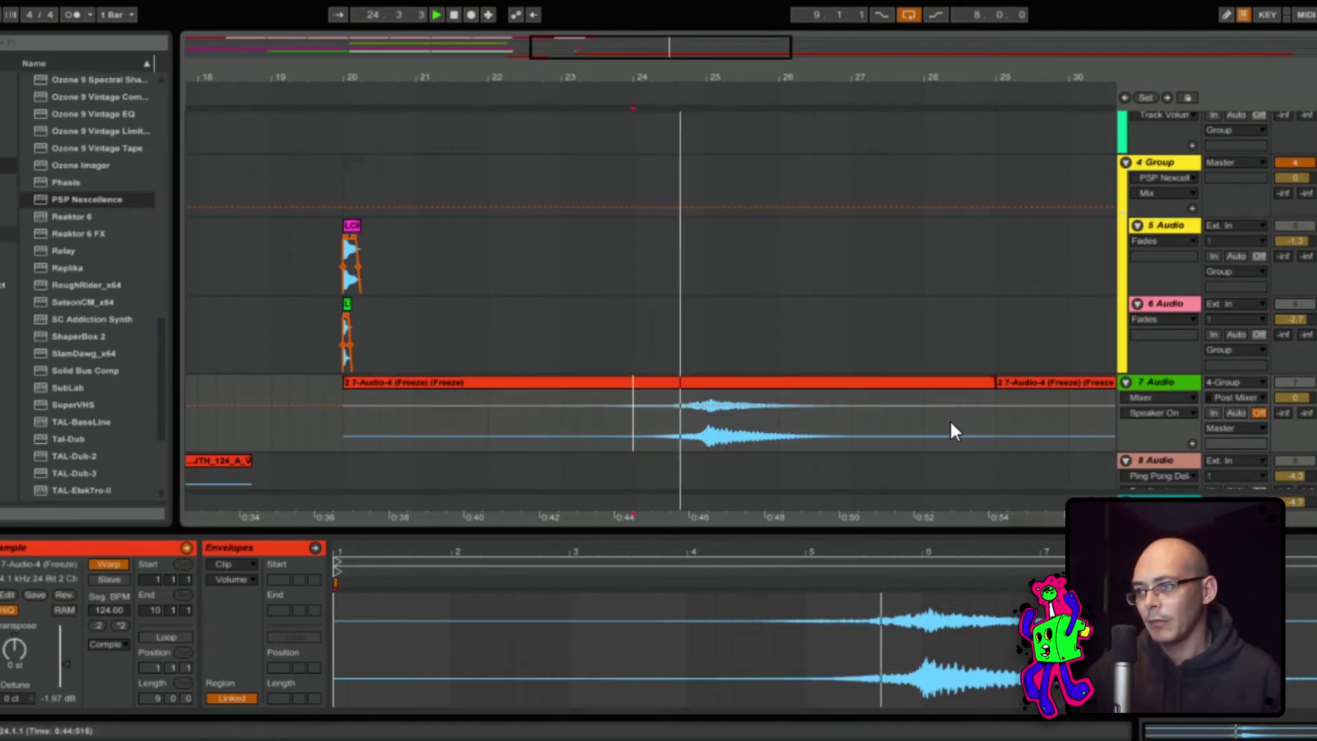
key("space")
key("space")
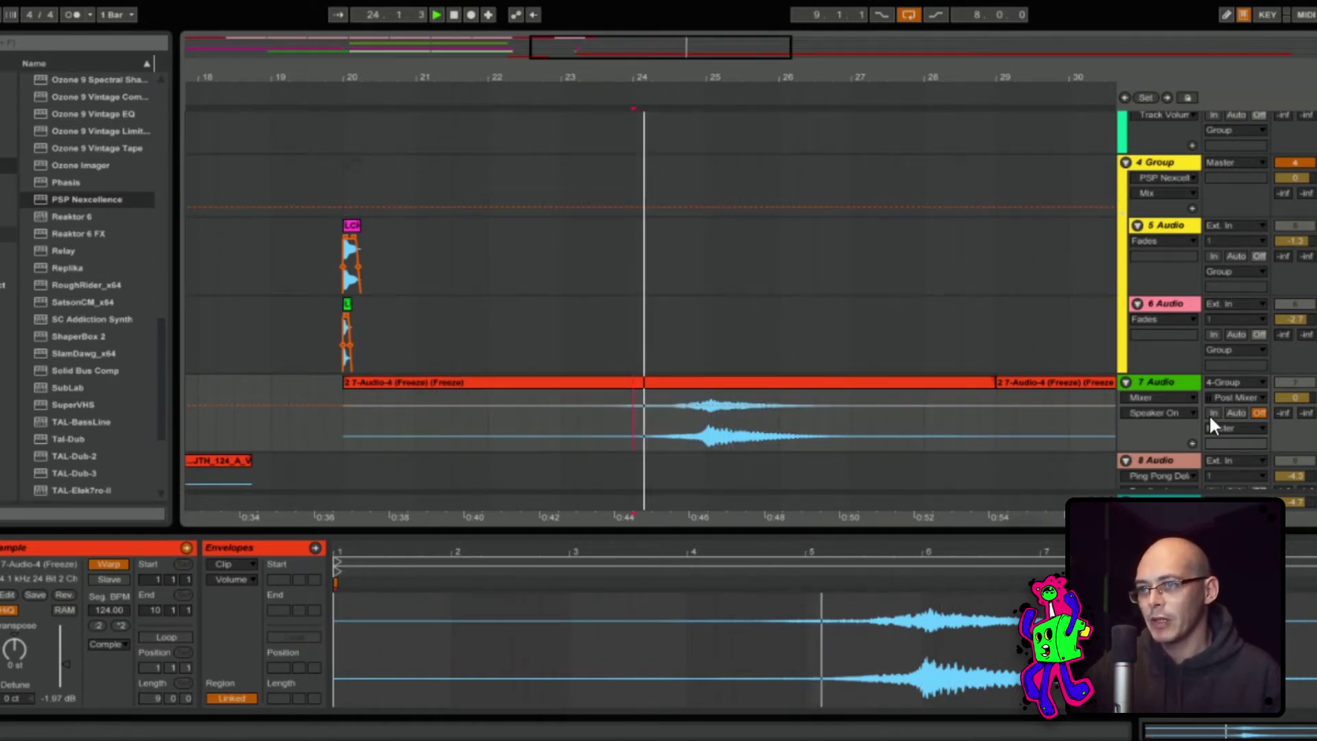
Insert a new audio track below 7 Audio and delete the leftover freeze tail clip after bar 29
scroll(1200, 410, "down", 1)
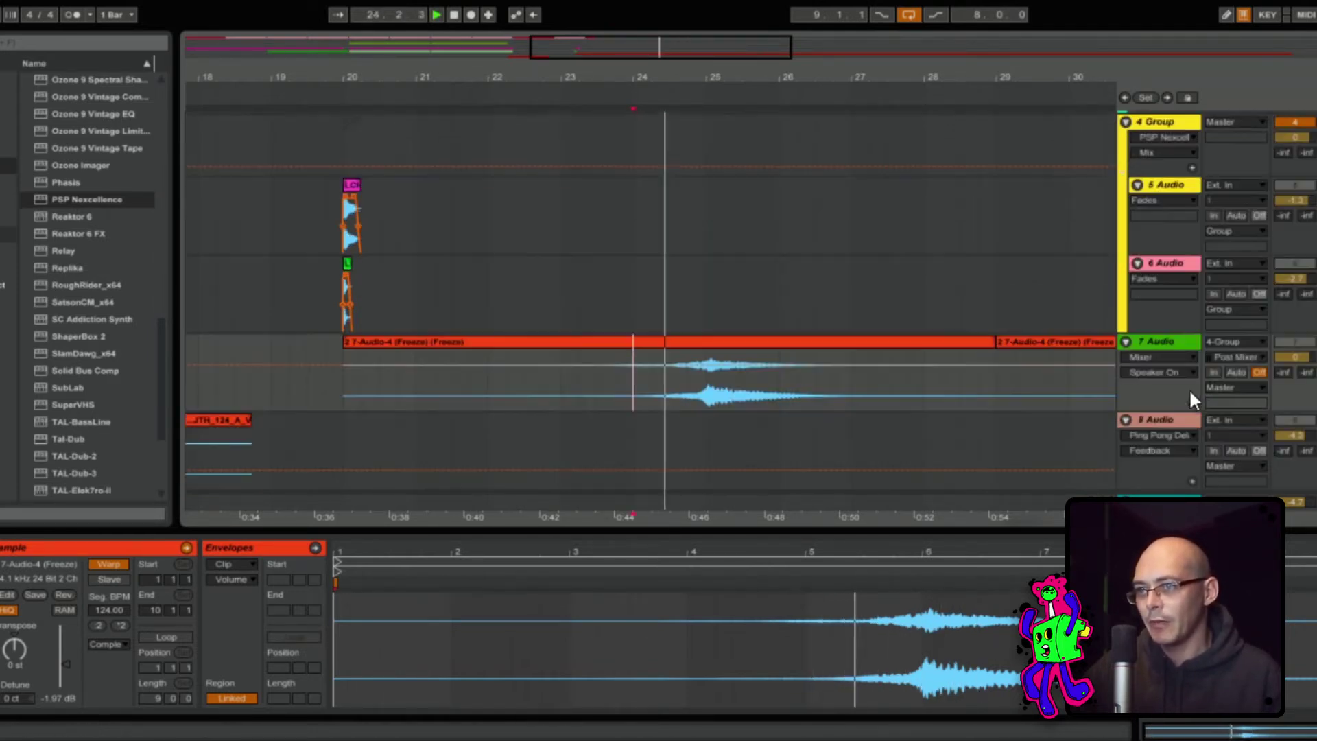
left_click(1171, 340)
key("ctrl+t")
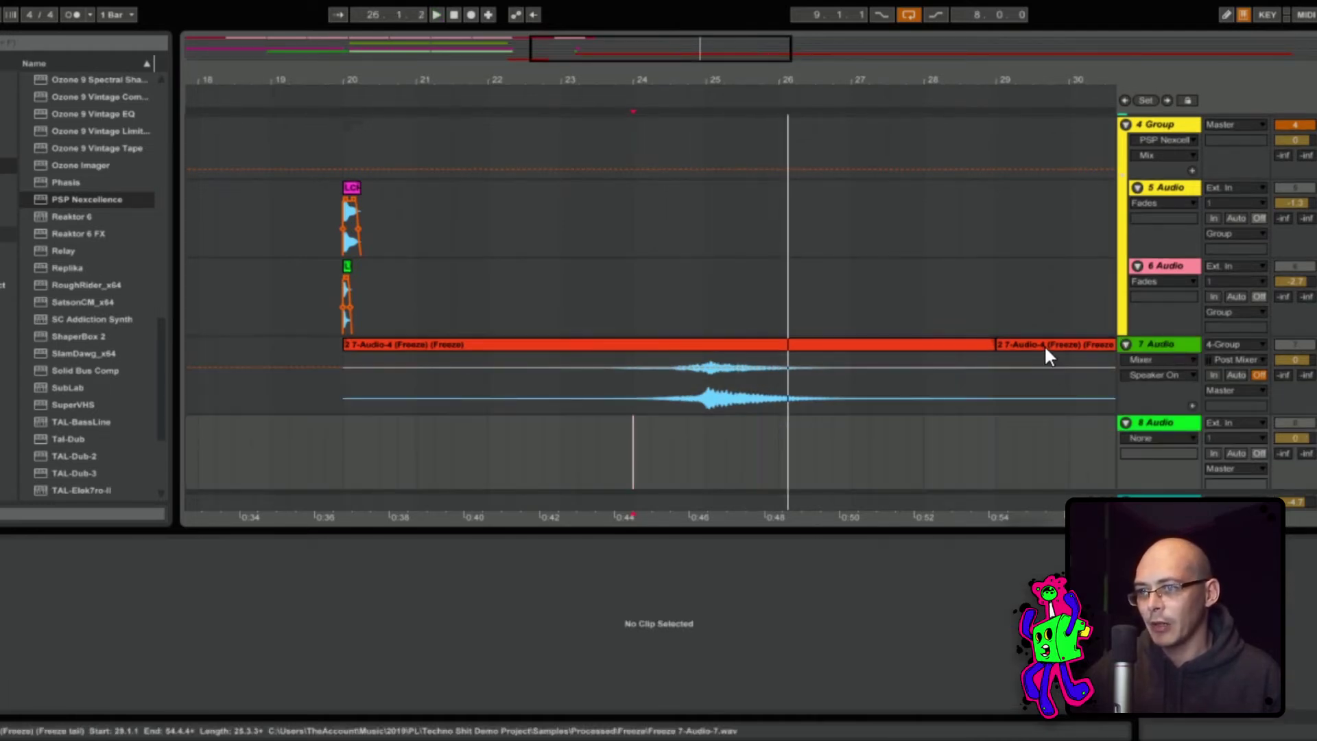
left_click(1045, 345)
key("Delete")
Copy the LCH_124_Drum clip from 5 Audio to bar 25 on 8 Audio and play it with the reverb swell
left_click_drag(355, 182, 704, 450)
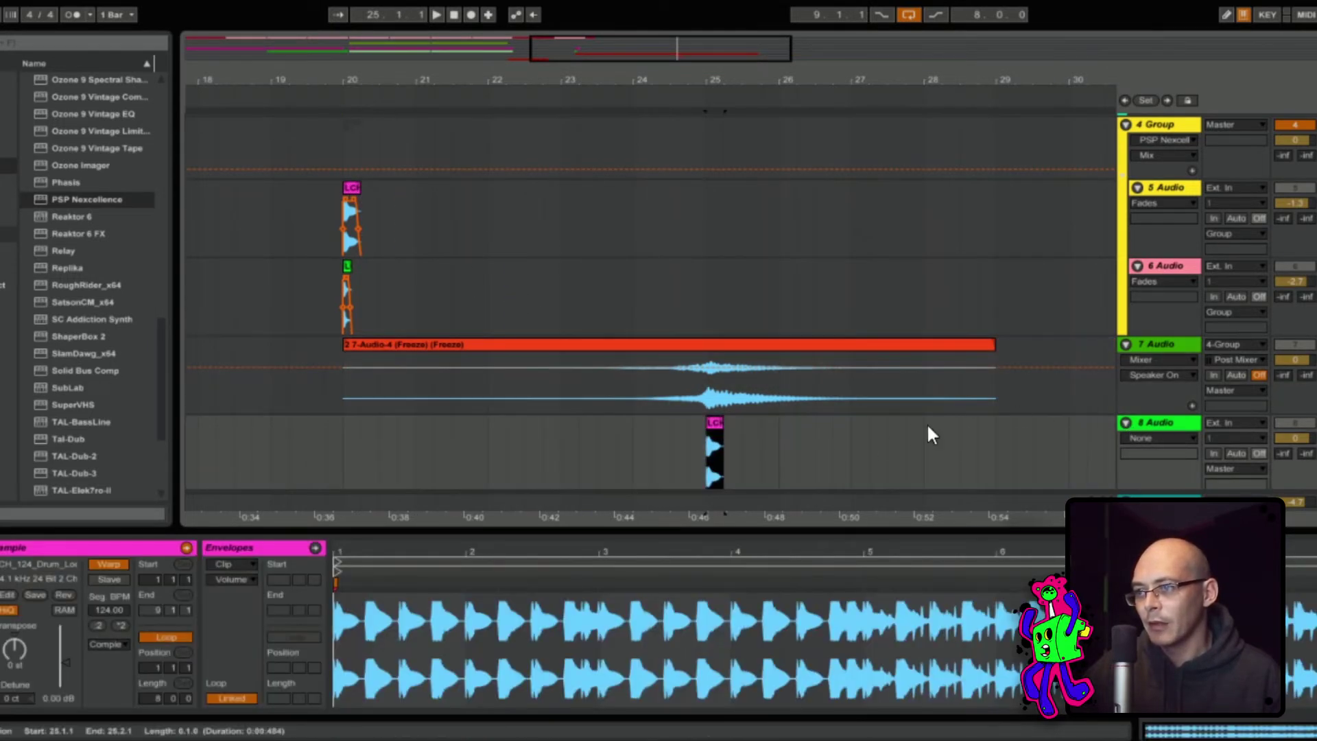
left_click(612, 386)
key("space")
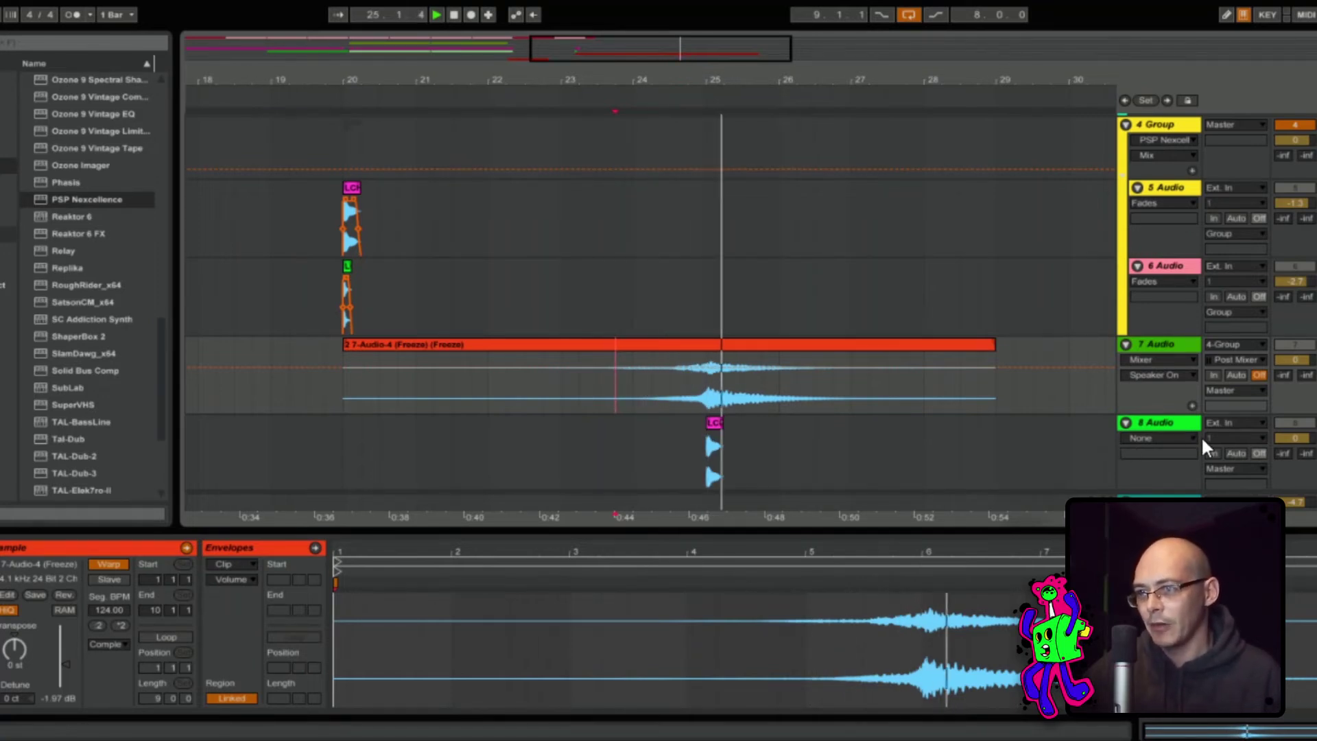
Group the 7 Audio and 8 Audio tracks together
left_click(1171, 421)
left_click(1175, 348, "shift")
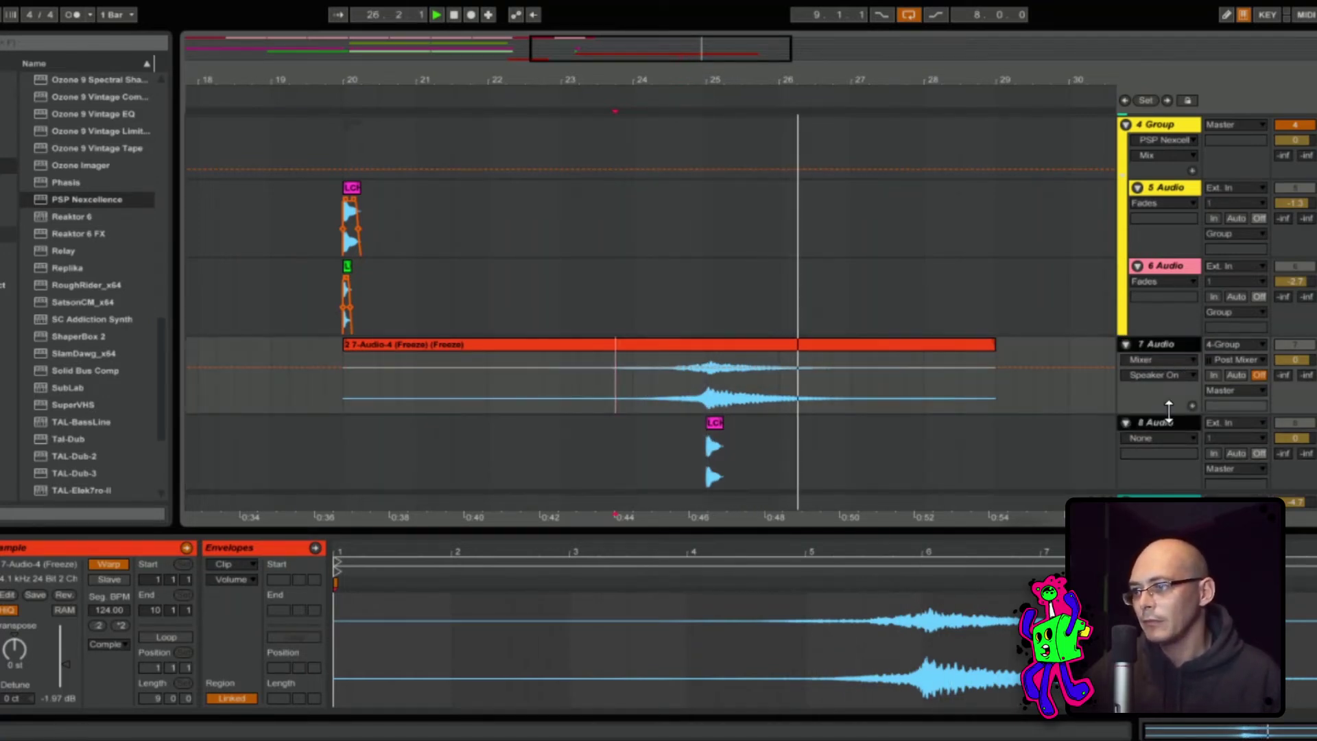
key("ctrl+g")
scroll(823, 420, "down", 2)
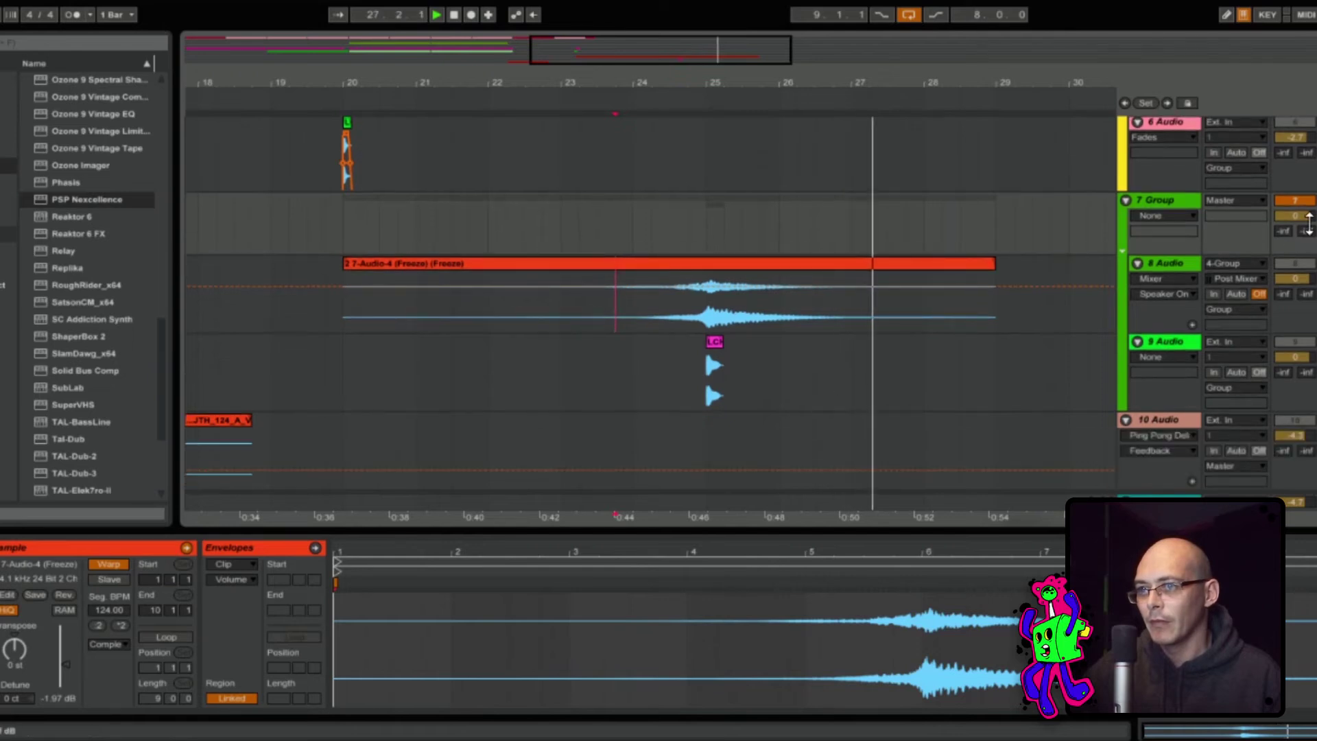
Lower the volume of the 9 Audio drum hit while playing it repeatedly against the reverb swell
left_click(669, 373)
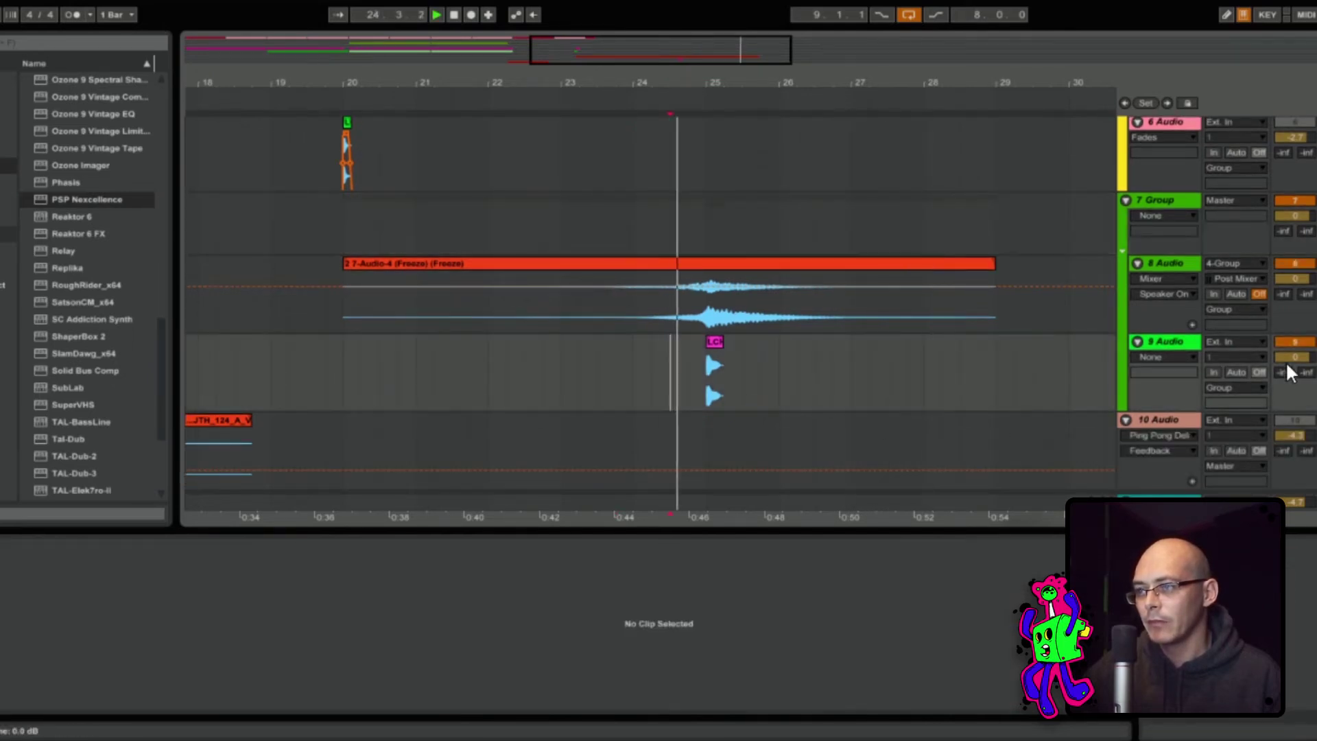
mouse_move(1292, 358)
left_mouse_down()
mouse_move(1293, 384)
mouse_move(1293, 351)
mouse_move(1292, 366)
left_mouse_up()
key("space")
key("space")
key("space")
key("space")
key("space")
key("space")
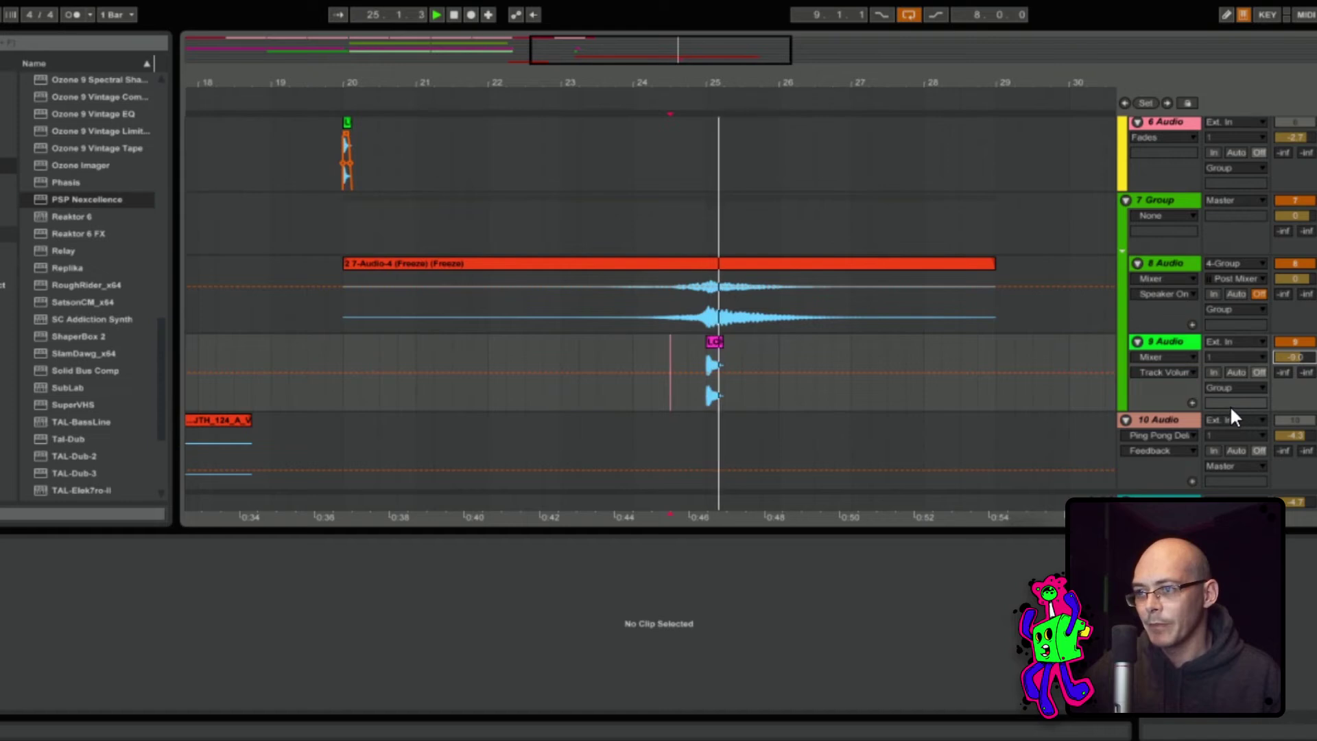
Add PSP Nexcellence to 7 Group with its Mix at 8.8 and lower the 9 Audio volume during playback
left_click_drag(85, 200, 1145, 314)
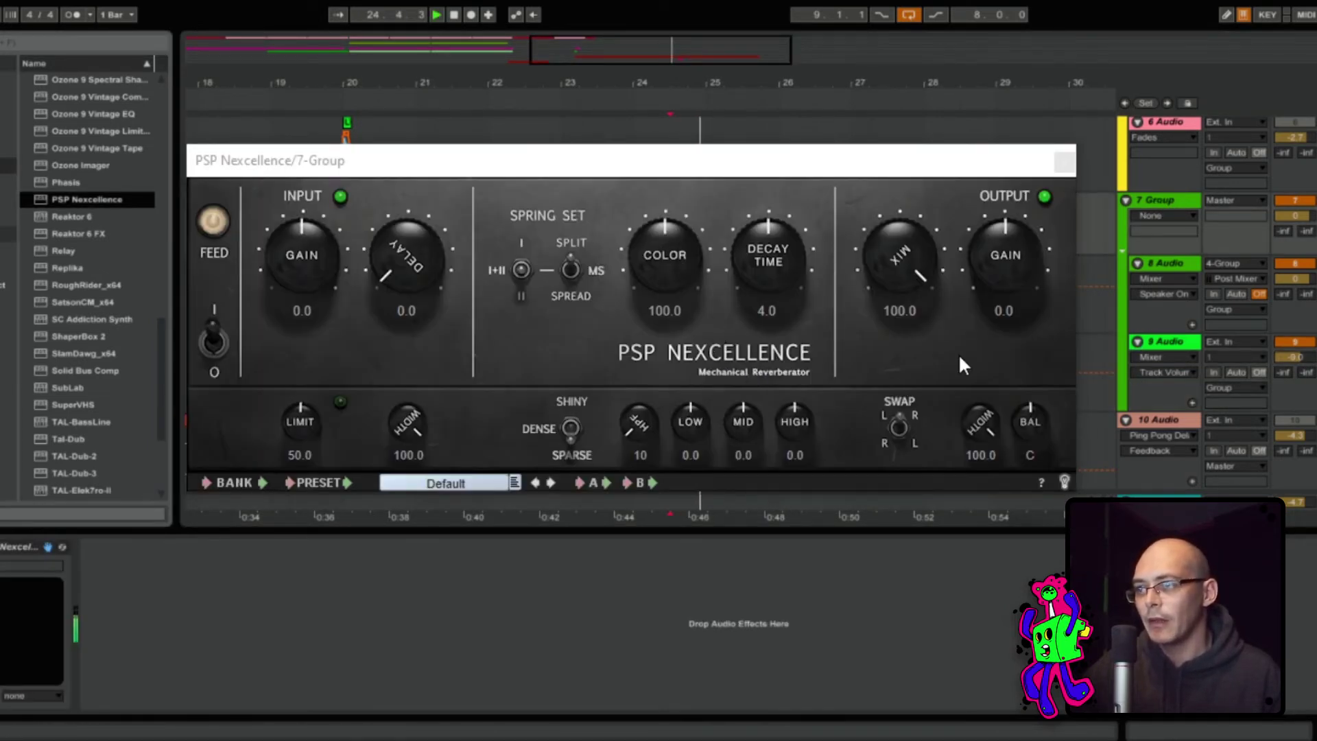
left_click(901, 273)
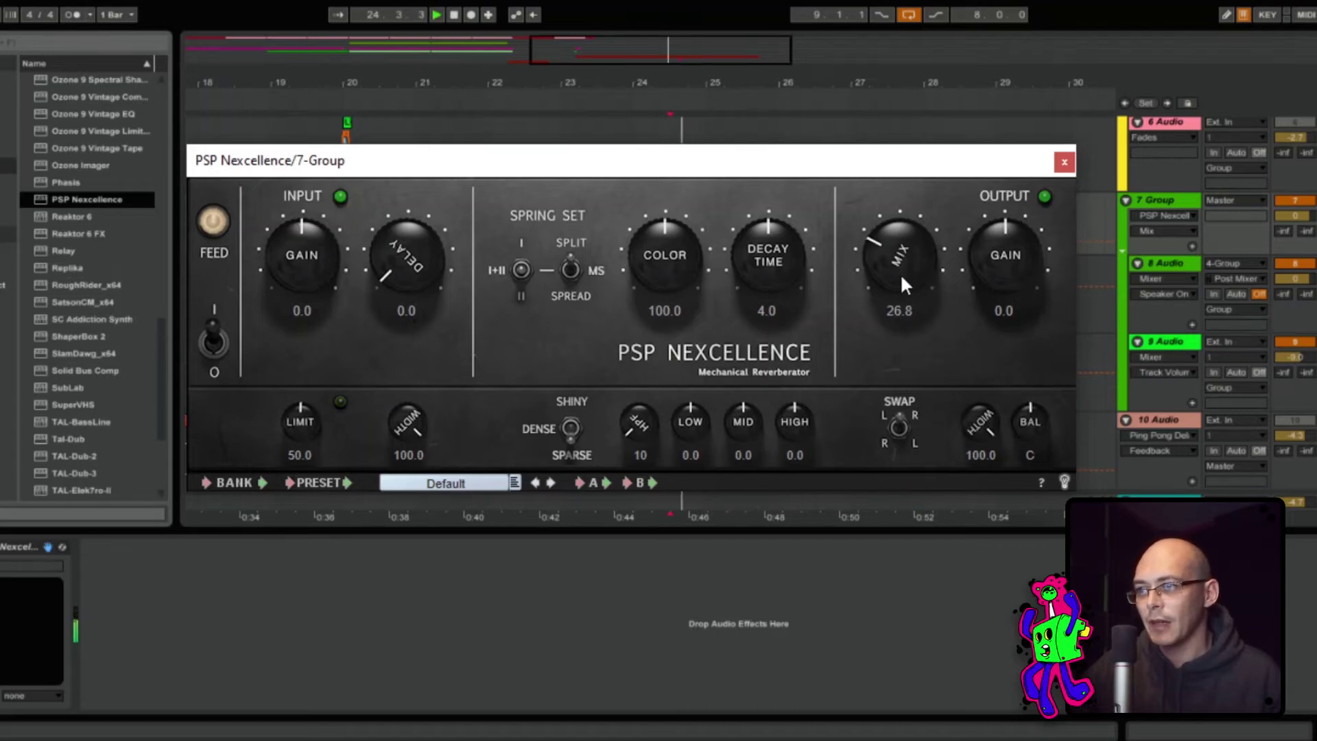
left_click_drag(896, 310, 900, 324)
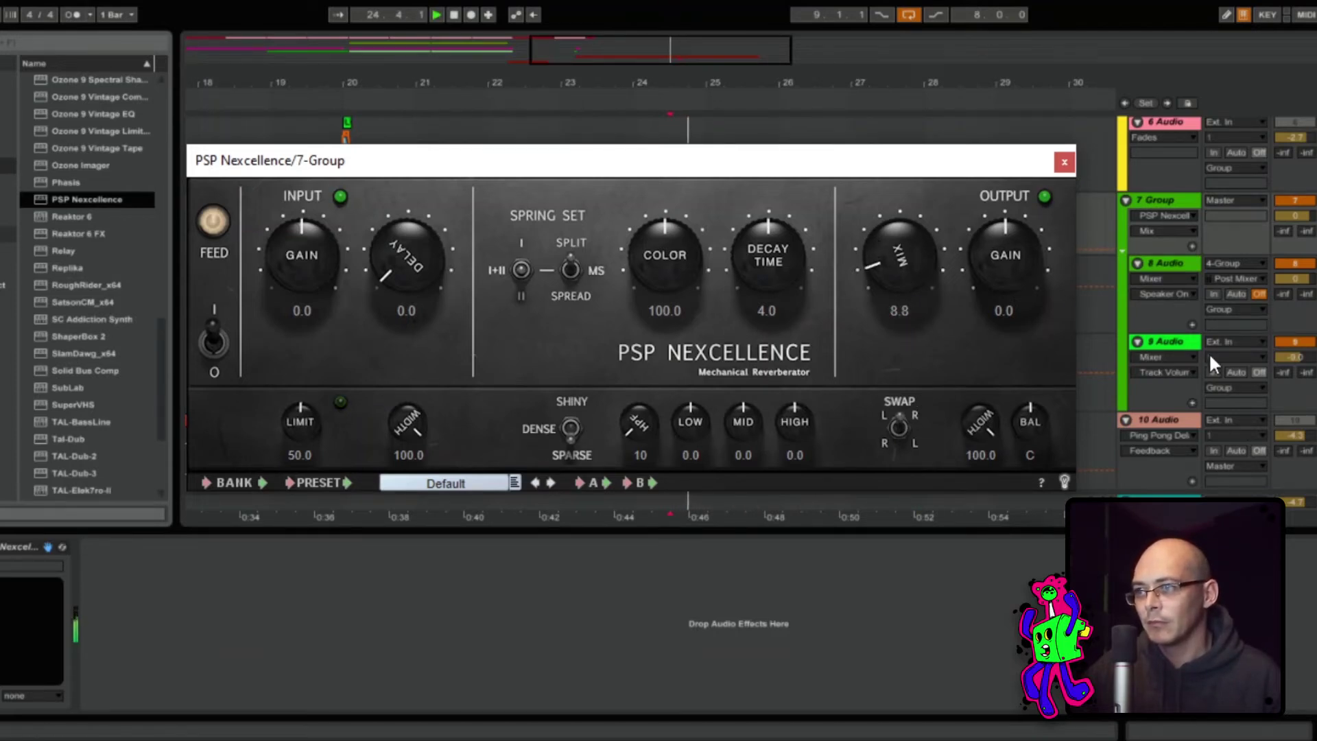
left_click(1287, 354)
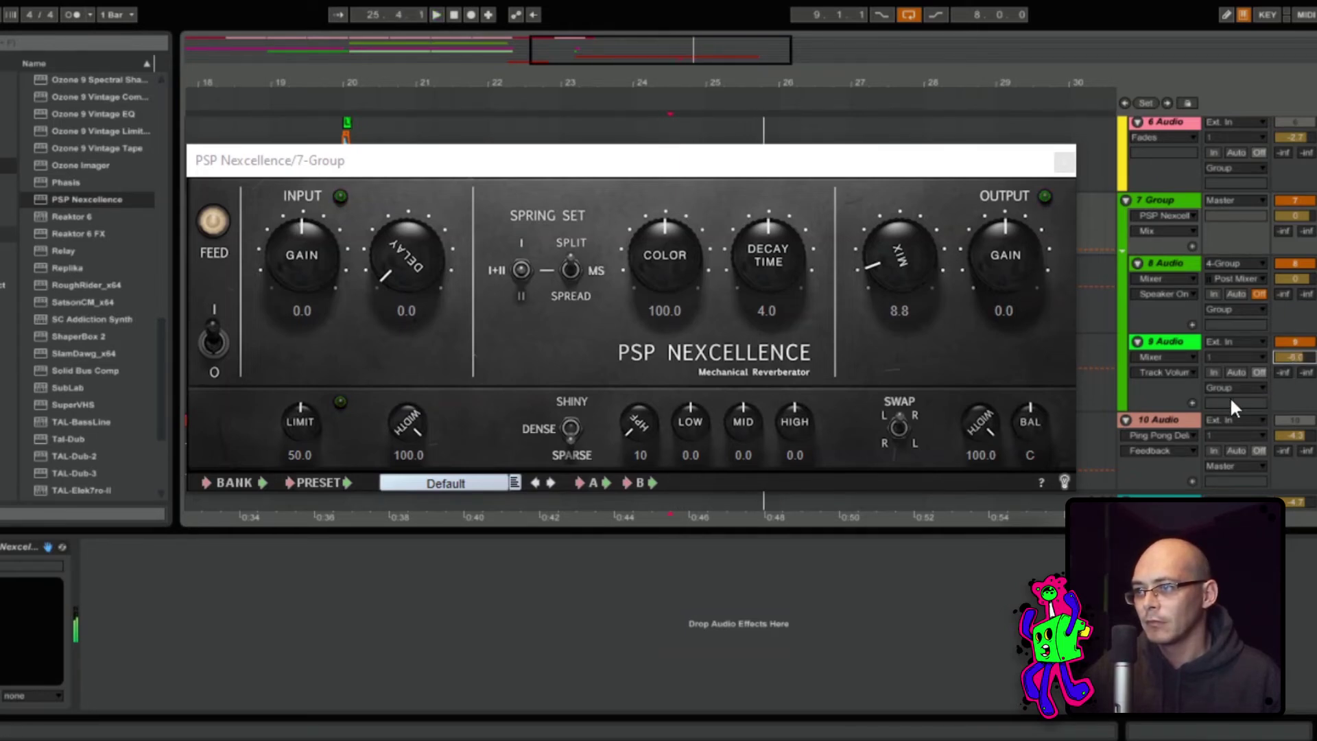
Set the group reverb's Color to 41.3, High to 1.9, Low to 1.2 and Mix to 12.8, and close the plugin window
left_click(661, 267)
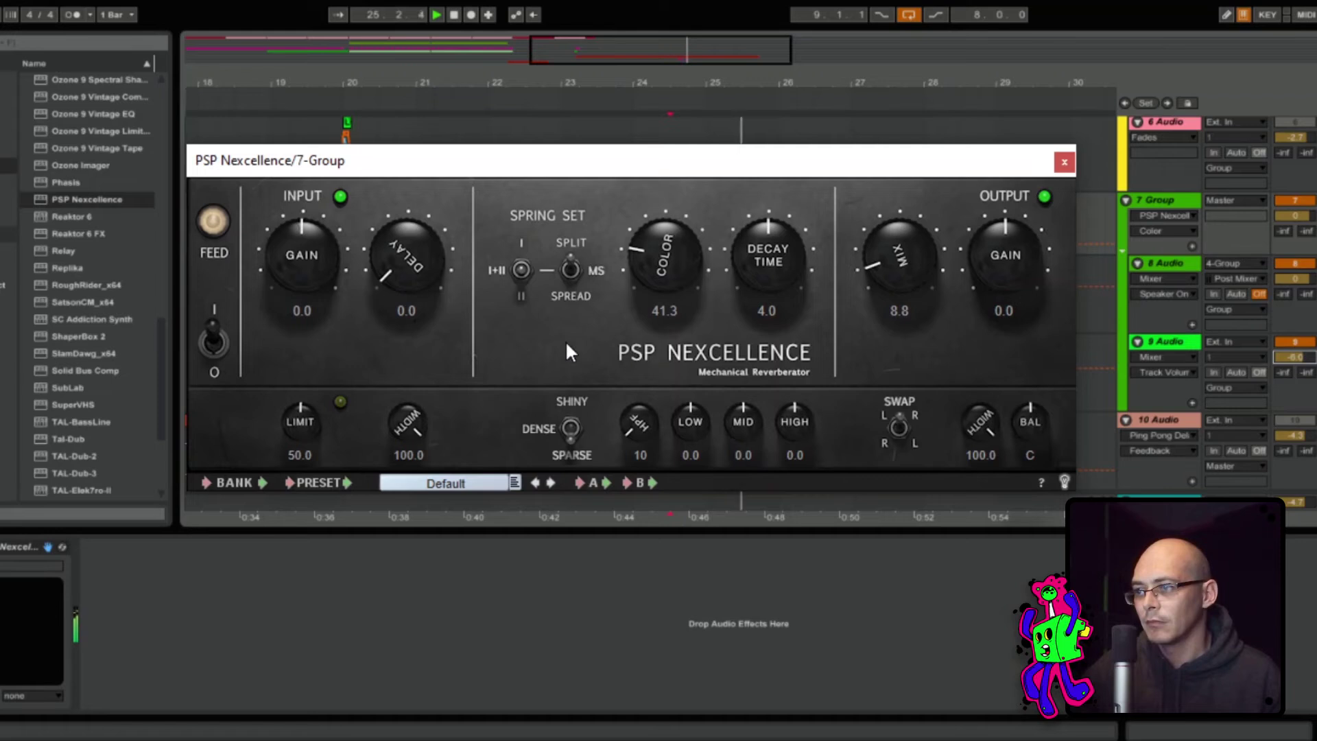
left_click_drag(796, 425, 791, 406)
left_click_drag(689, 425, 691, 414)
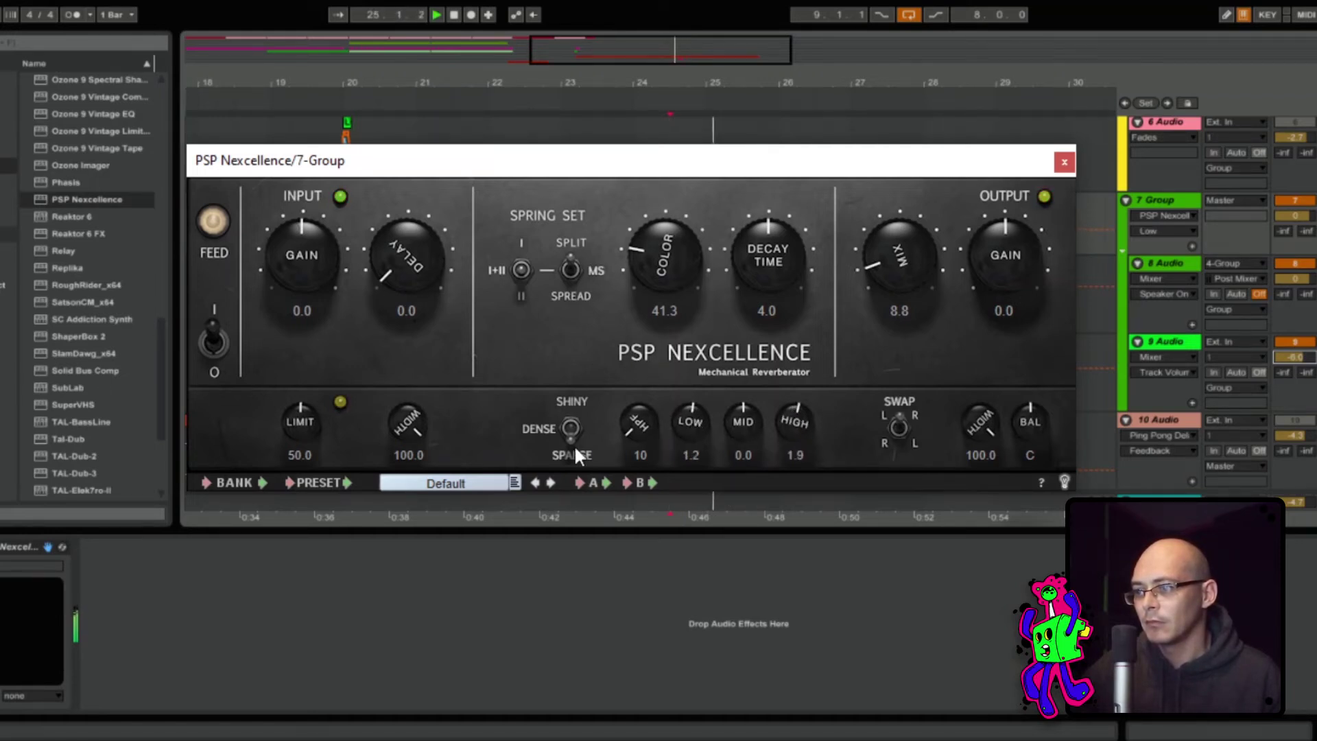
left_click_drag(916, 267, 879, 250)
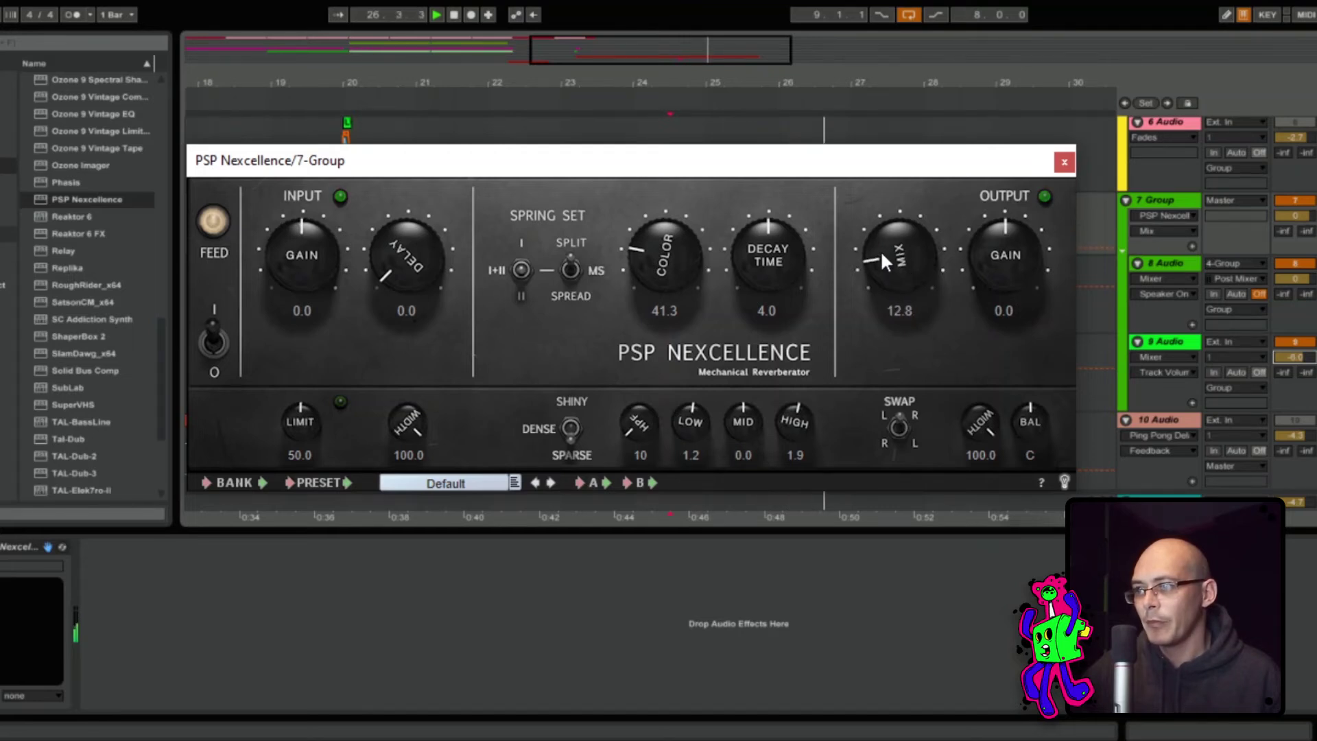
left_click(1064, 163)
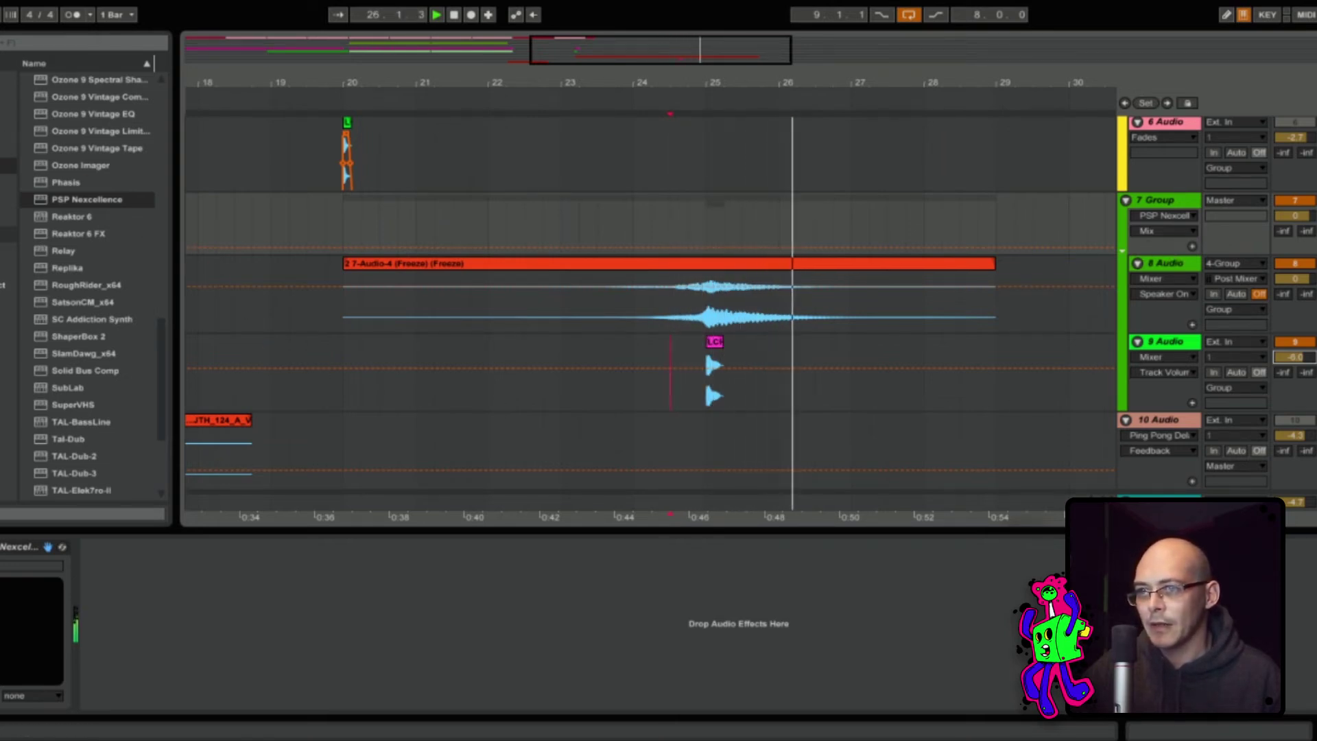
Add EQ Eight to 9 Audio, reduce the highs with a band 4 high shelf, and play the drum hit
left_click(4, 131)
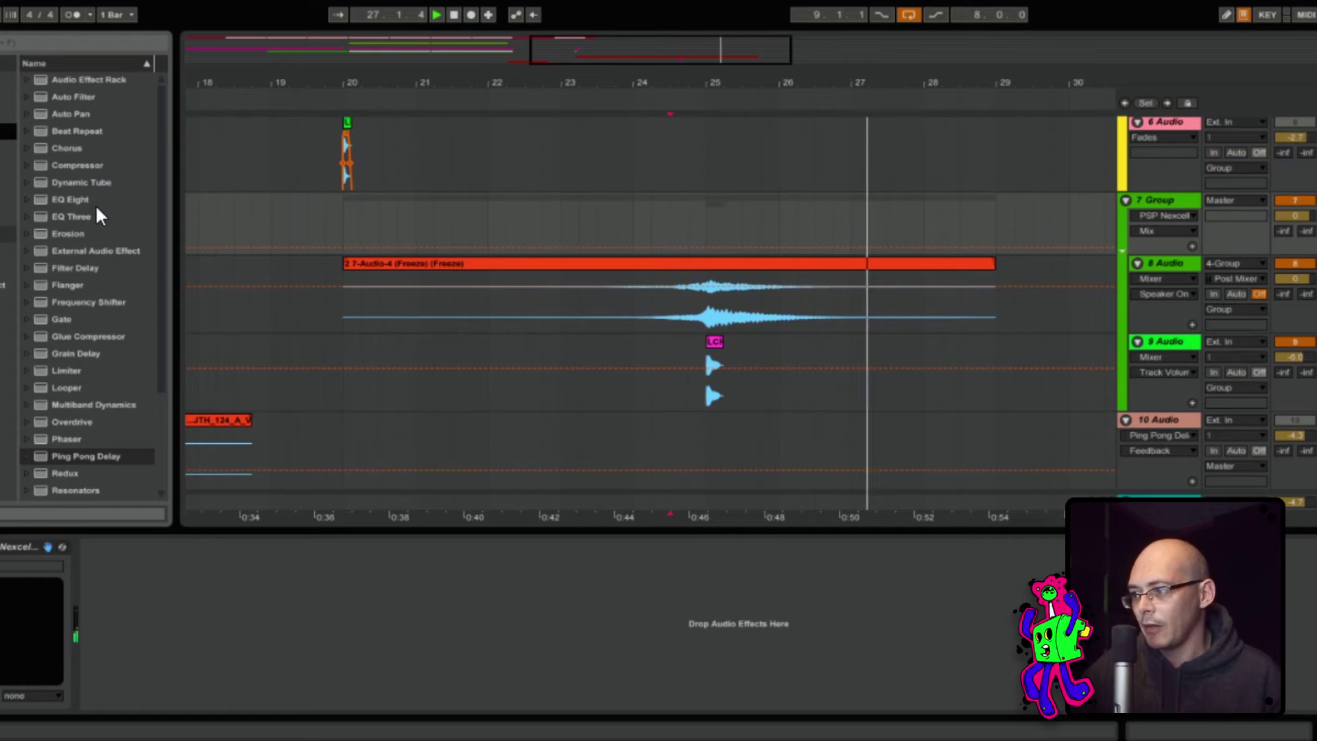
mouse_move(70, 200)
left_mouse_down()
mouse_move(1109, 351)
mouse_move(1177, 344)
left_mouse_up()
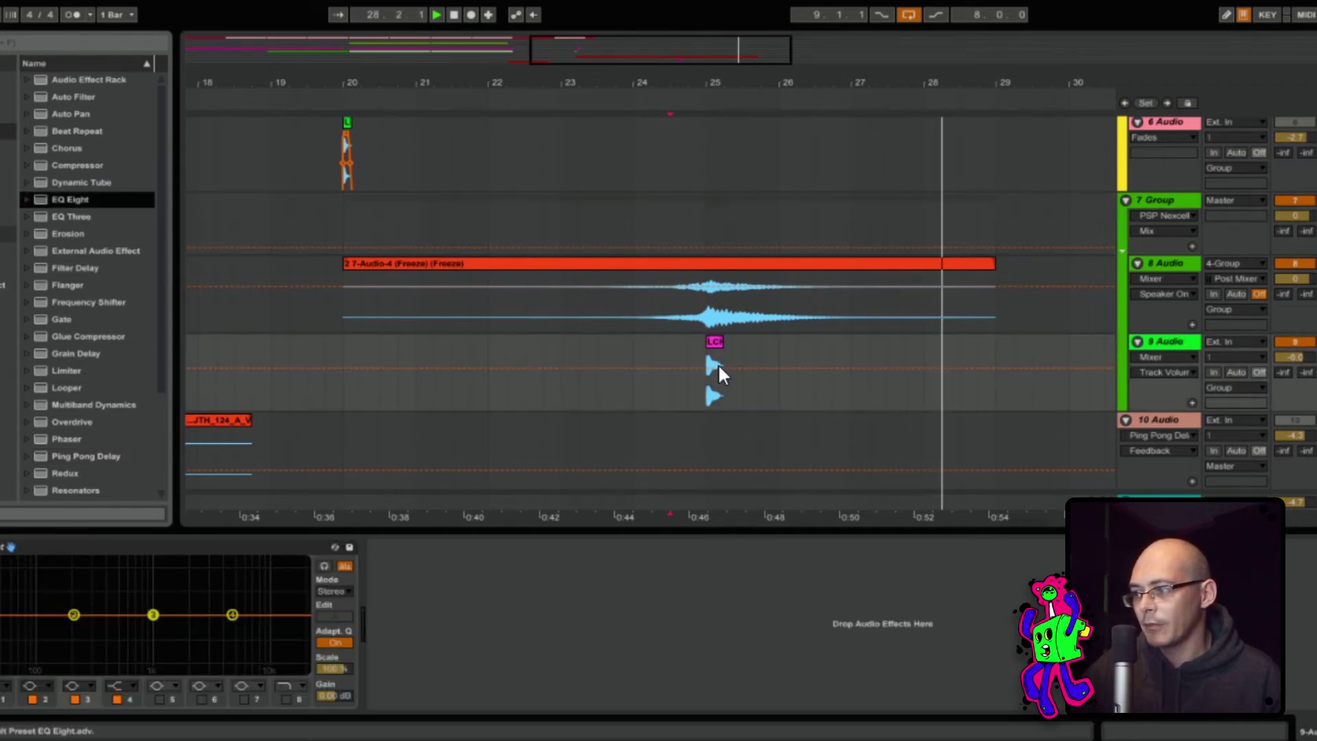
left_click(687, 370)
mouse_move(232, 615)
left_mouse_down()
mouse_move(147, 644)
mouse_move(196, 642)
left_mouse_up()
key("space")
key("space")
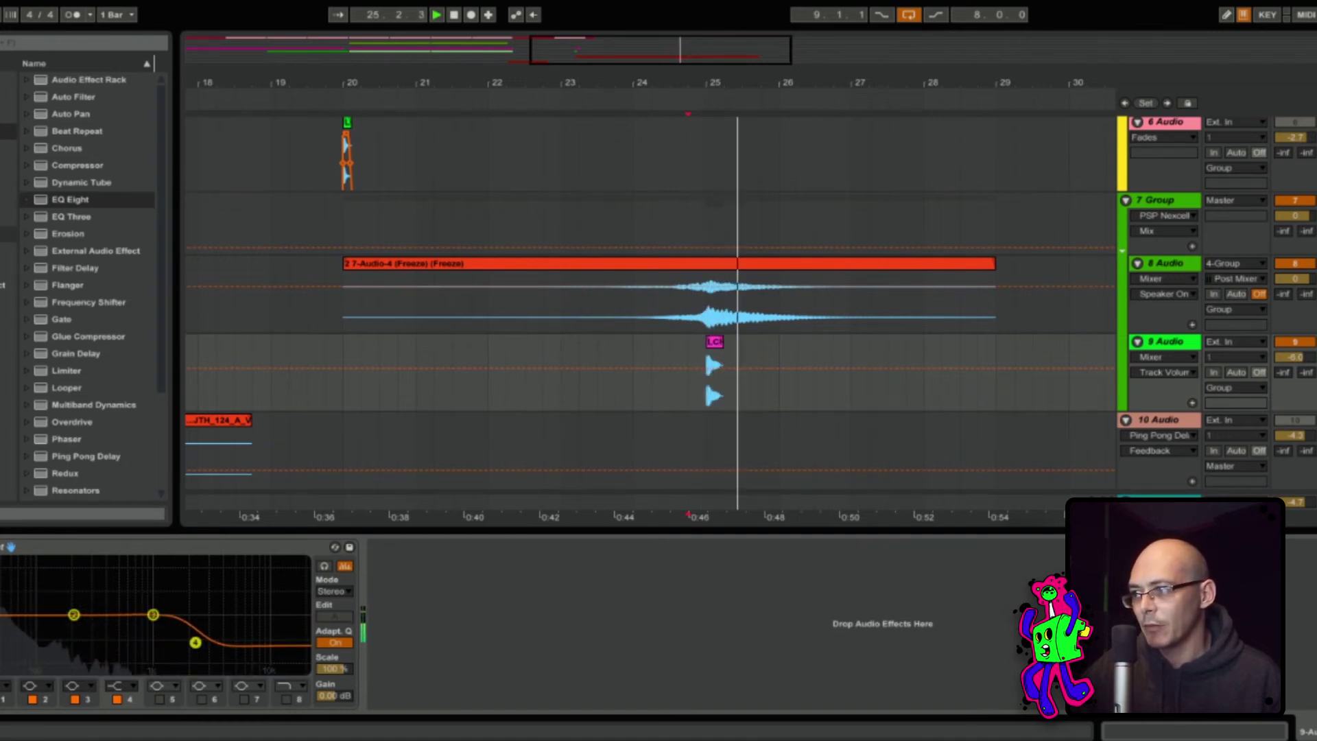
Add Ping Pong Delay to the reverb swell on 8 Audio during playback
left_click(1178, 265)
key("space")
key("space")
scroll(113, 357, "down", 3)
double_click(112, 405)
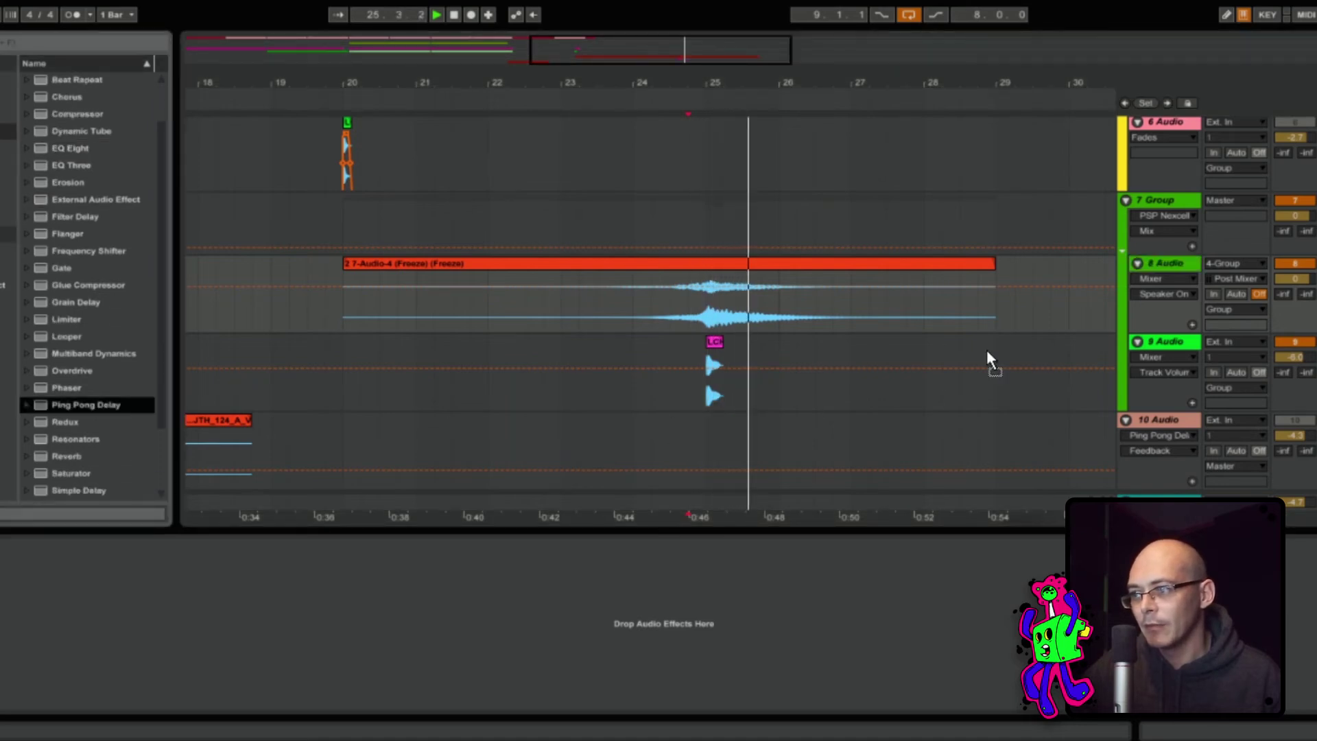
Raise the 9 Audio volume to -5.3 dB and lower the Ping Pong Delay's Dry/Wet on 8 Audio
left_click_drag(1297, 357, 1298, 352)
key("space")
key("space")
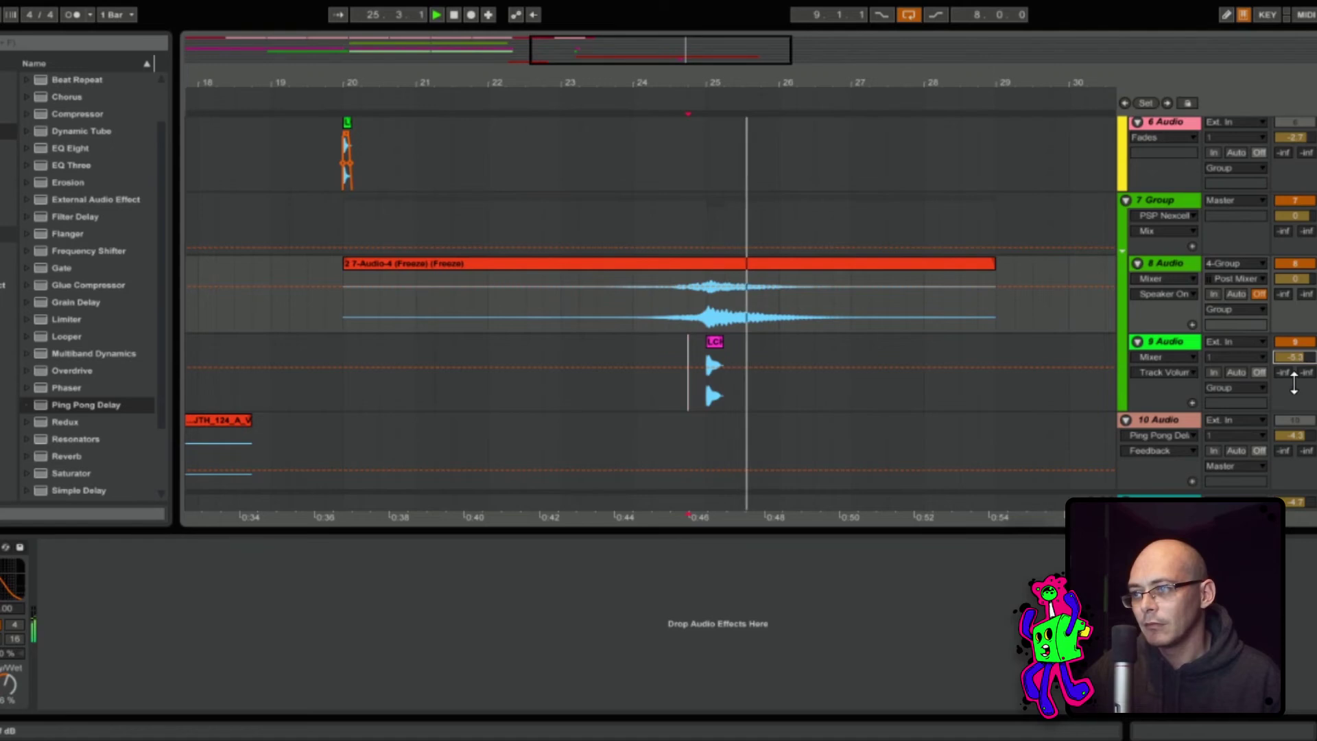
left_click_drag(7, 685, 8, 699)
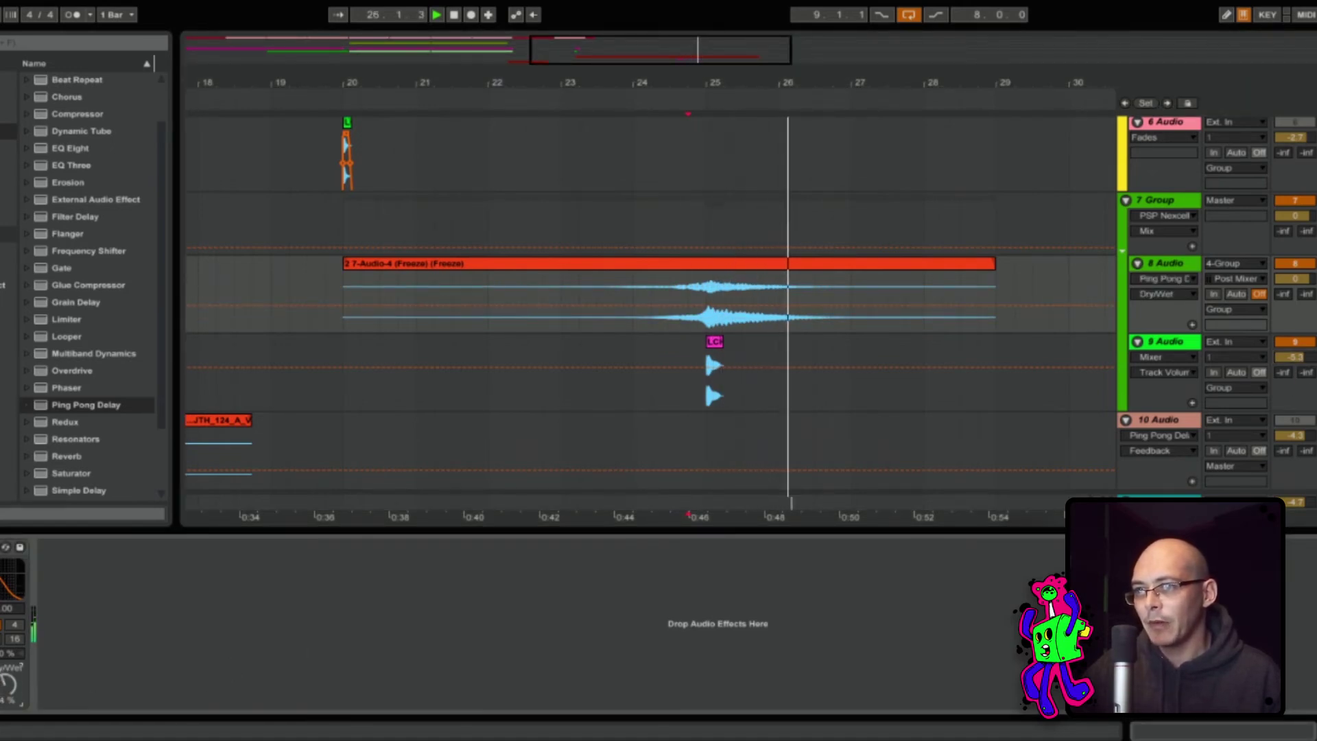
Insert a new audio track below 7 Group and set its audio input to 7-Group
left_click(1163, 200)
key("ctrl+t")
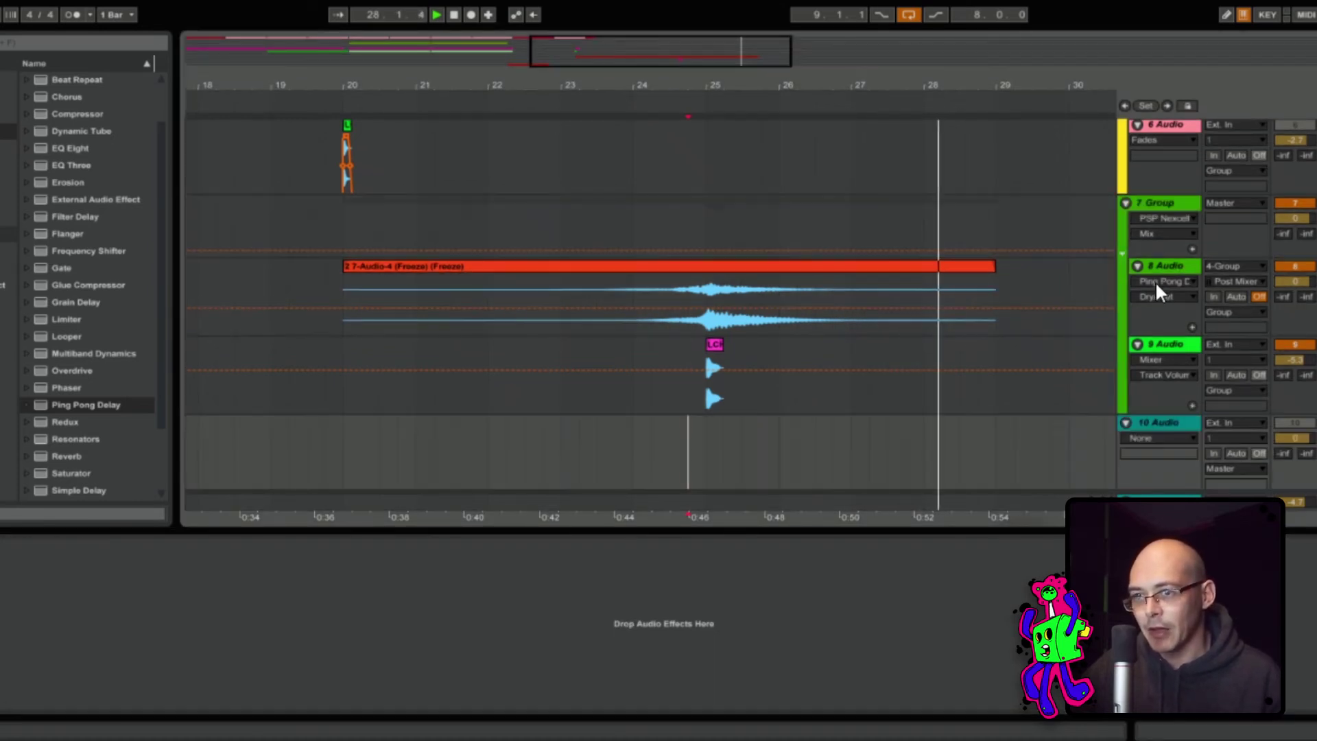
scroll(1158, 291, "down", 1)
left_click(1234, 387)
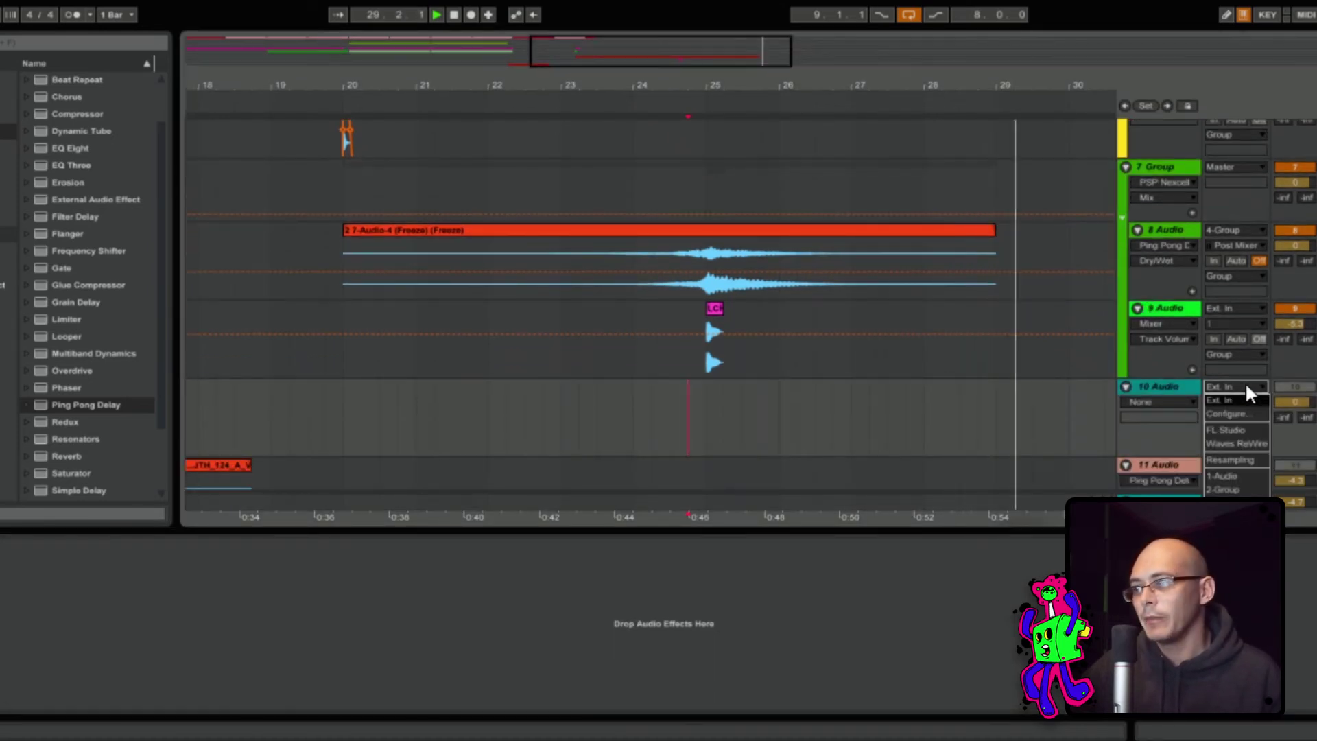
left_click(1228, 558)
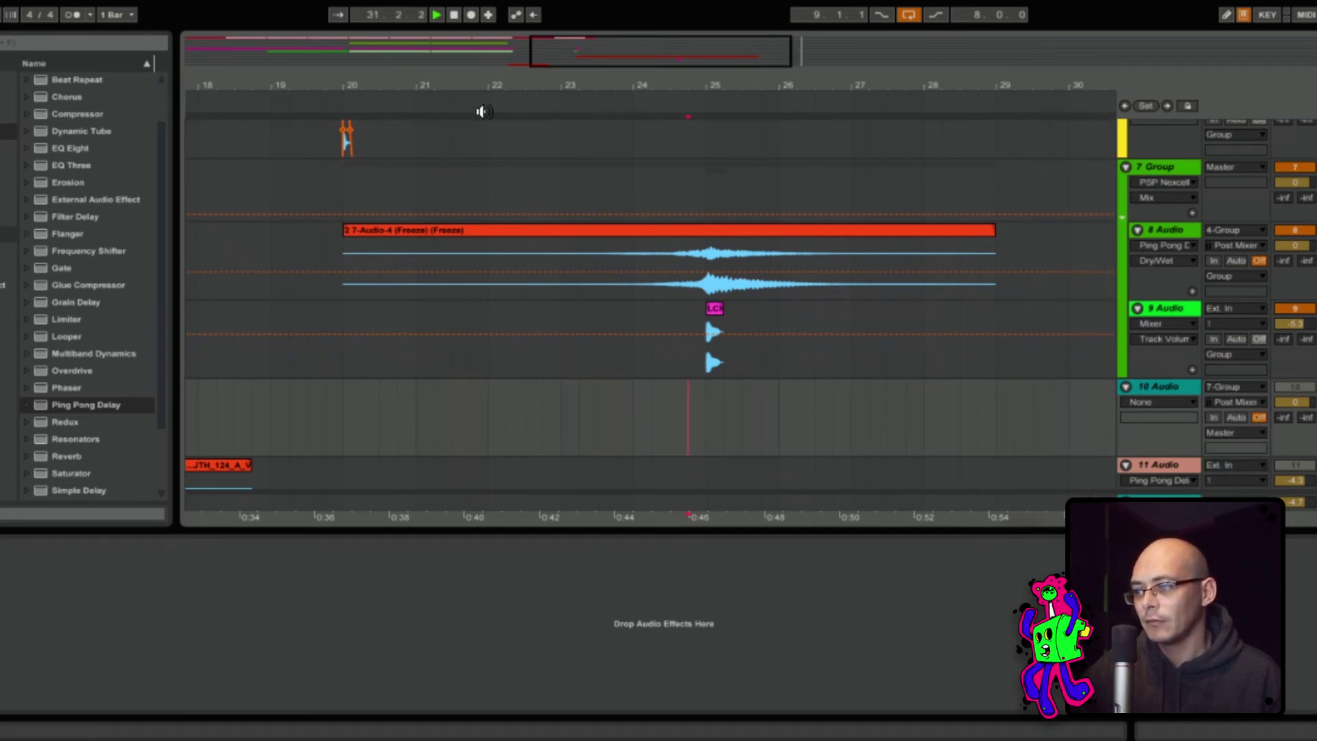
Record the group's output onto 10 Audio and consolidate the section from bar 23 to bar 28
left_click(471, 15)
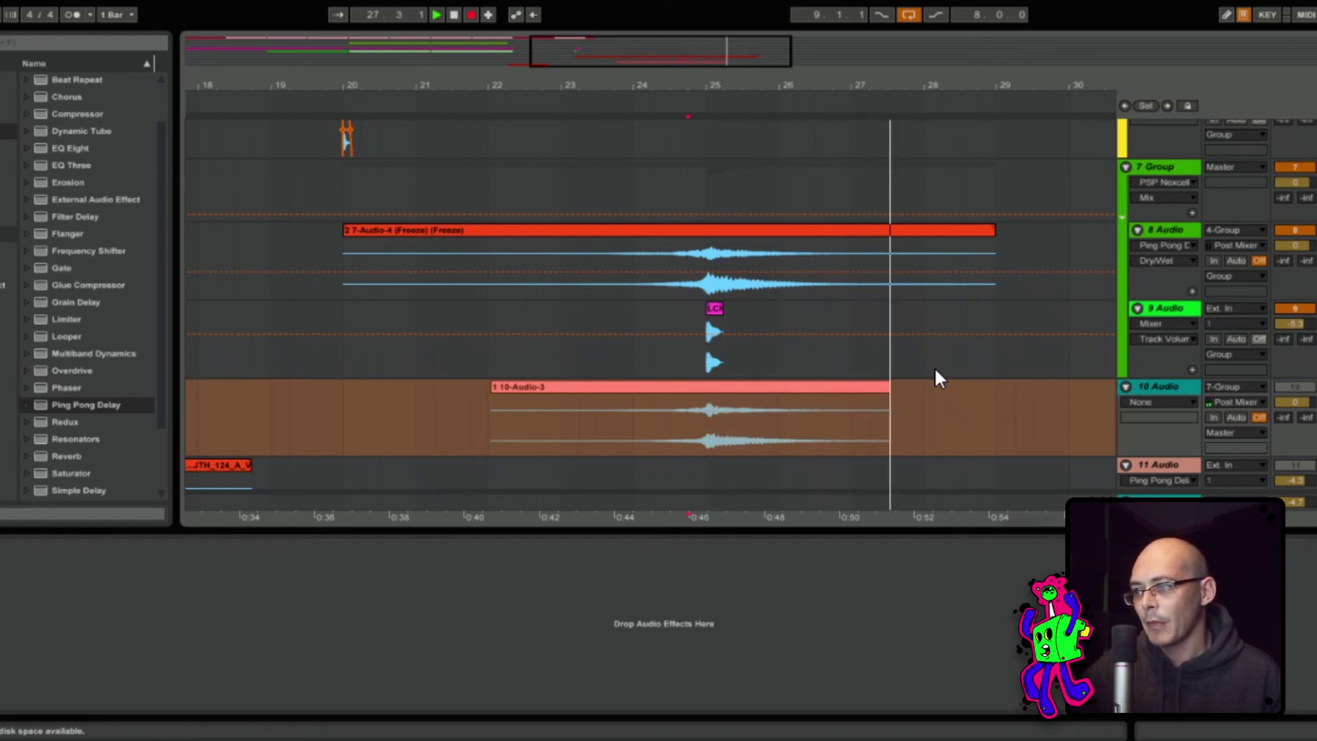
key("space")
left_click_drag(924, 444, 565, 443)
key("ctrl+j")
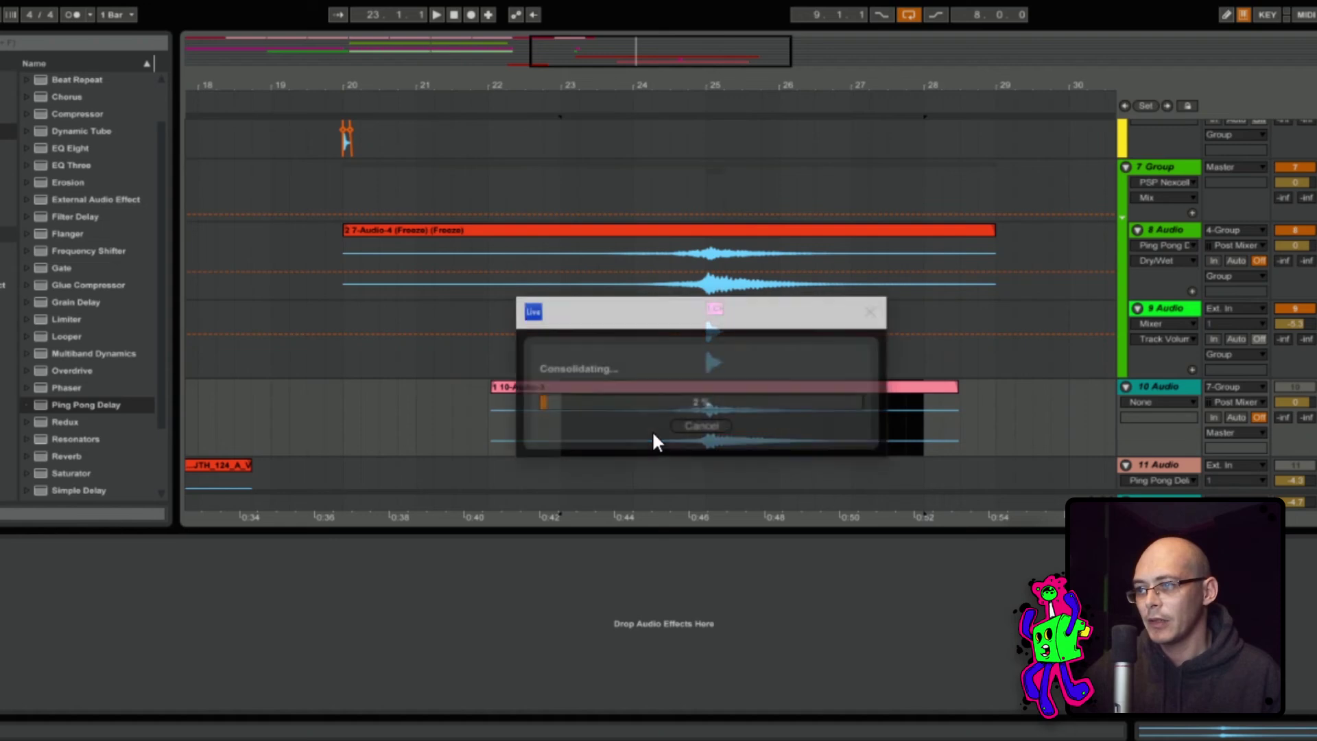
Delete 7 Group and the leftover recorded clips before and after the consolidated clip
left_click(1173, 164)
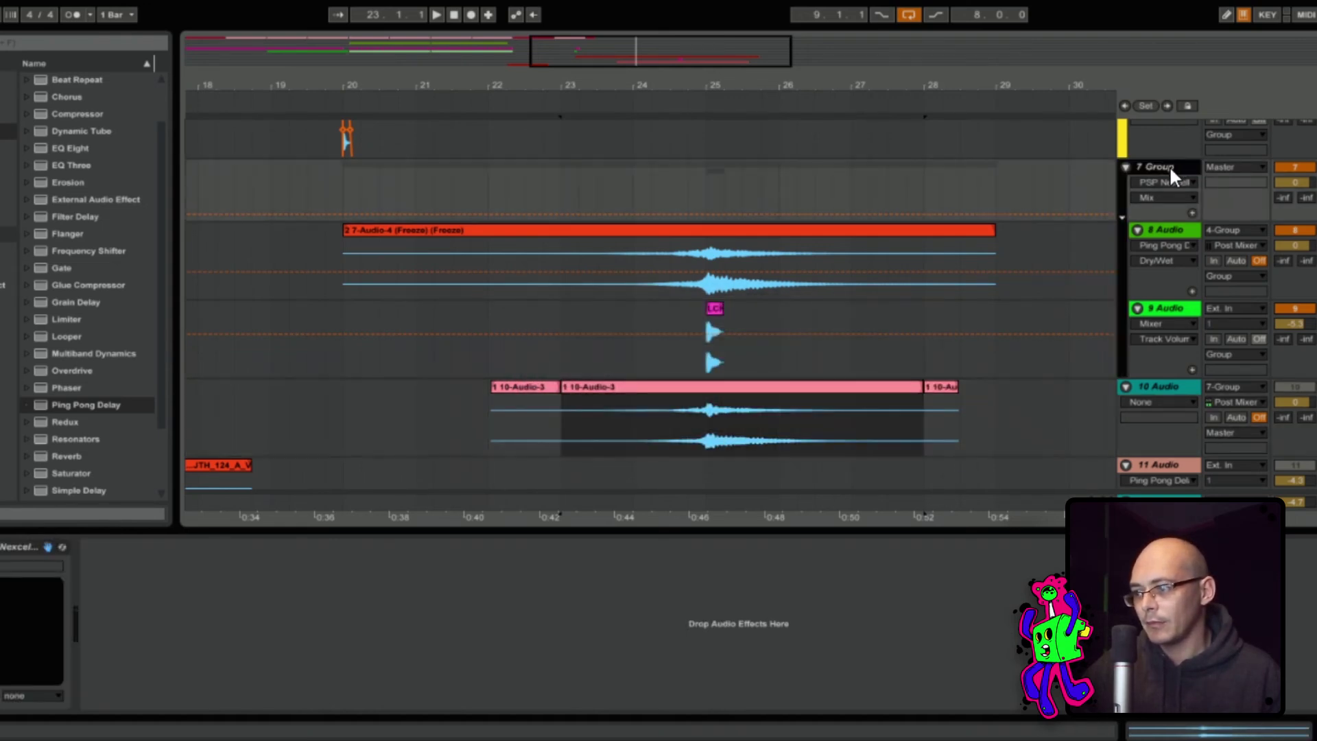
key("Delete")
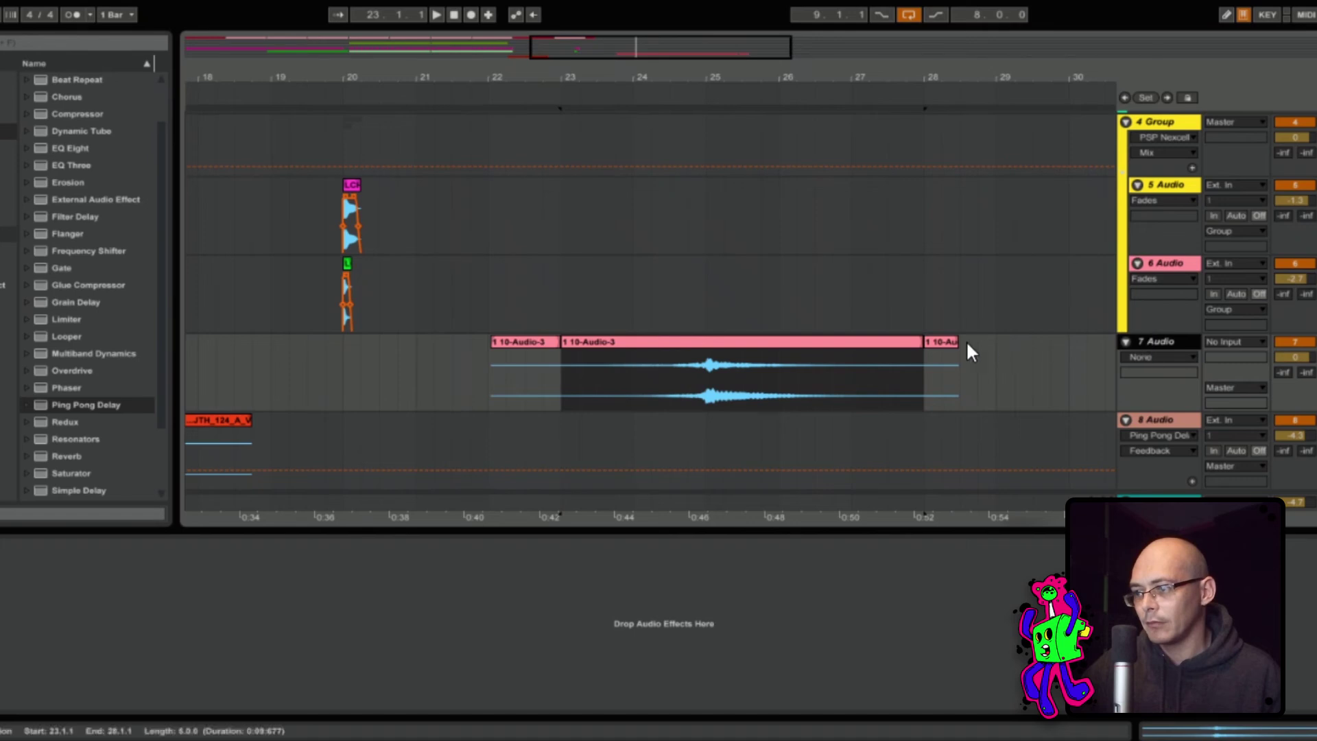
left_click(945, 341)
key("Delete")
left_click(530, 342)
key("Delete")
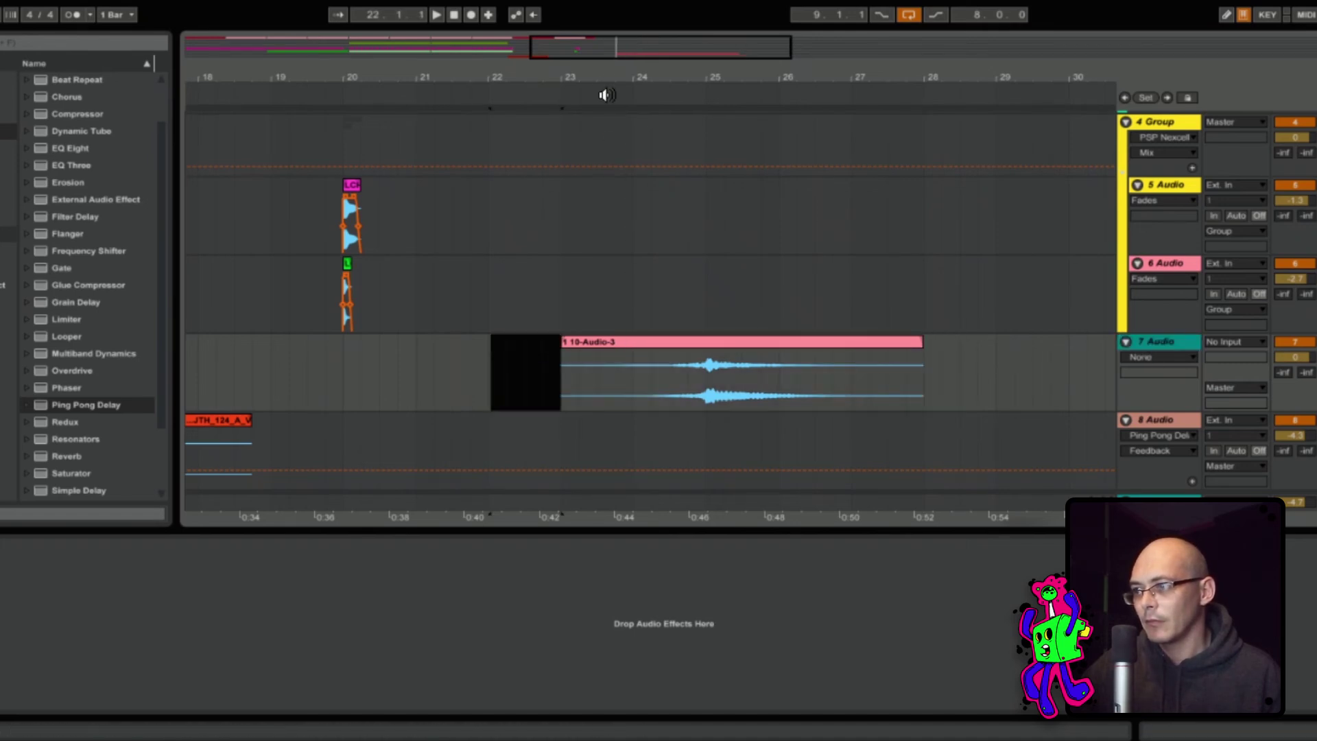
Move the consolidated swell clip to bar 15 on 7 Audio and extend the playback loop from bar 9 to 11 bars
left_click_drag(619, 82, 620, 21)
left_click_drag(660, 342, 514, 351)
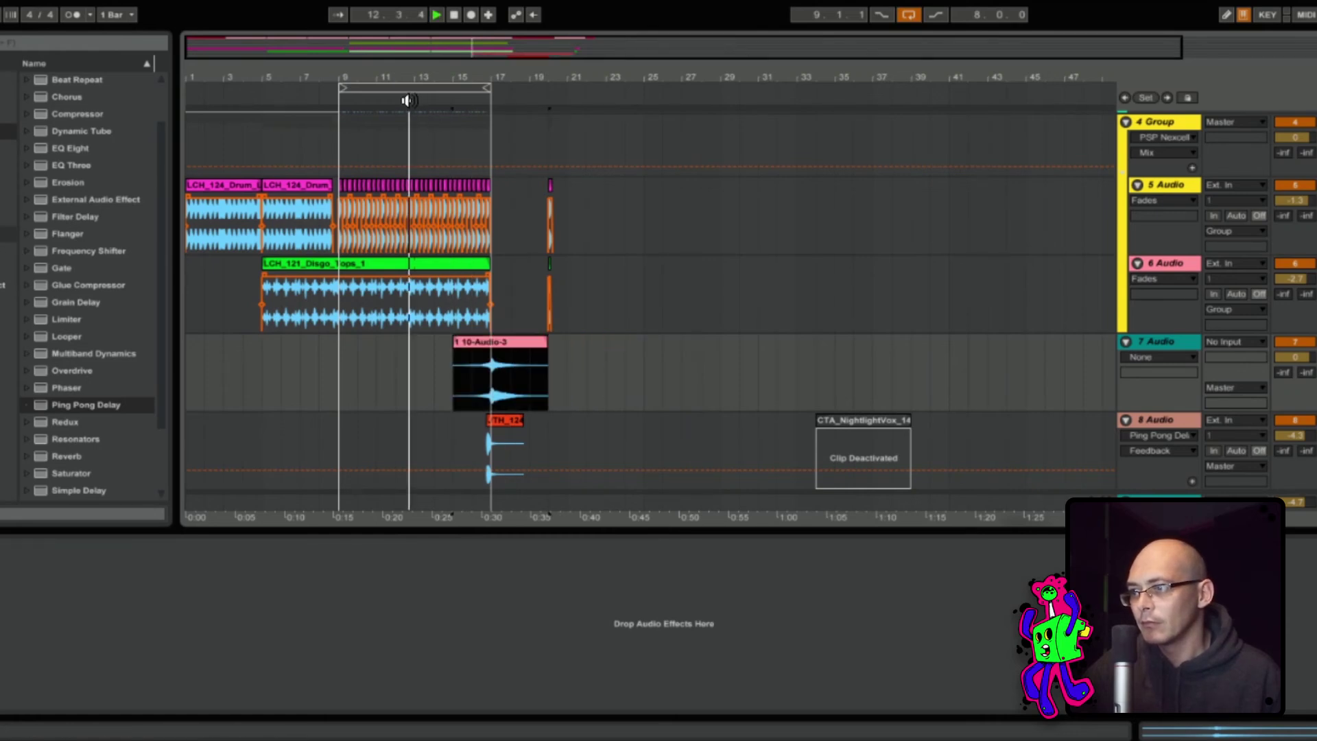
mouse_move(488, 88)
left_mouse_down()
mouse_move(528, 87)
mouse_move(478, 130)
mouse_move(700, 161)
mouse_move(681, 207)
mouse_move(700, 88)
left_mouse_up()
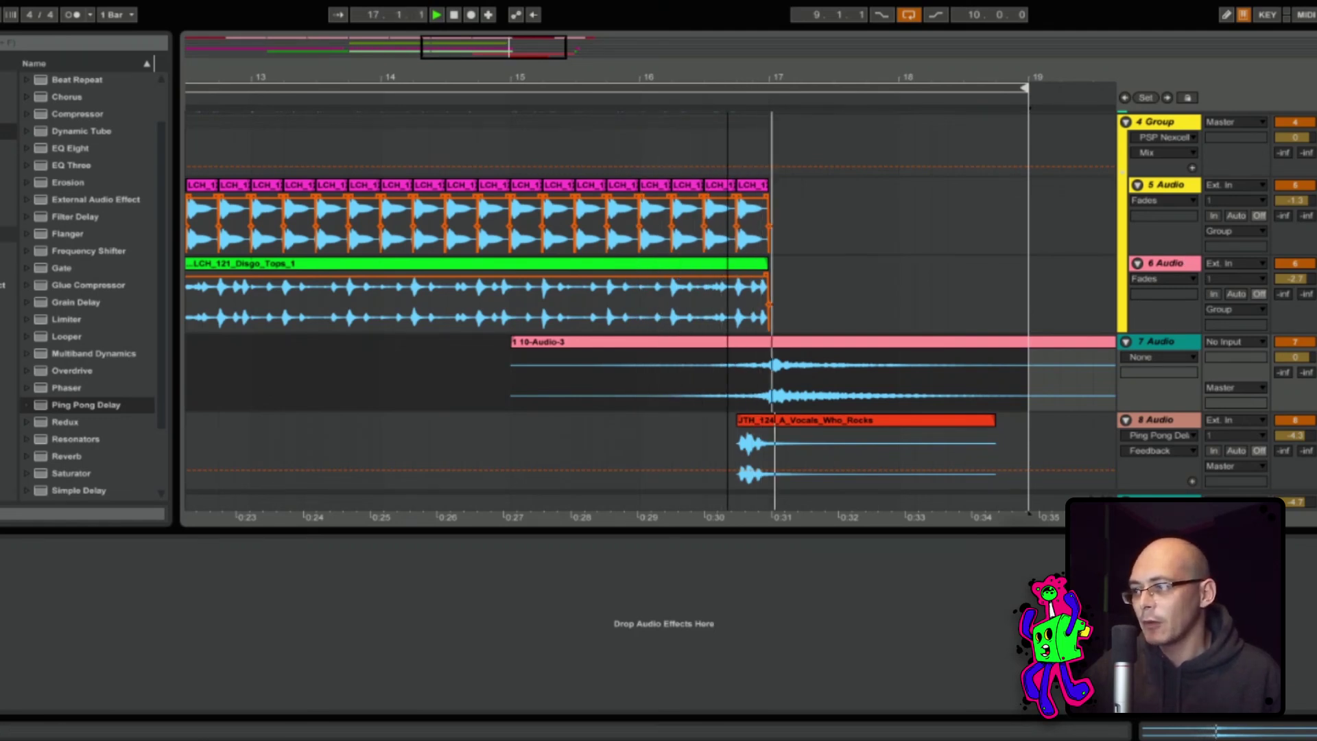
left_click_drag(727, 77, 727, 14)
left_click_drag(824, 89, 863, 99)
left_click_drag(647, 83, 577, 79)
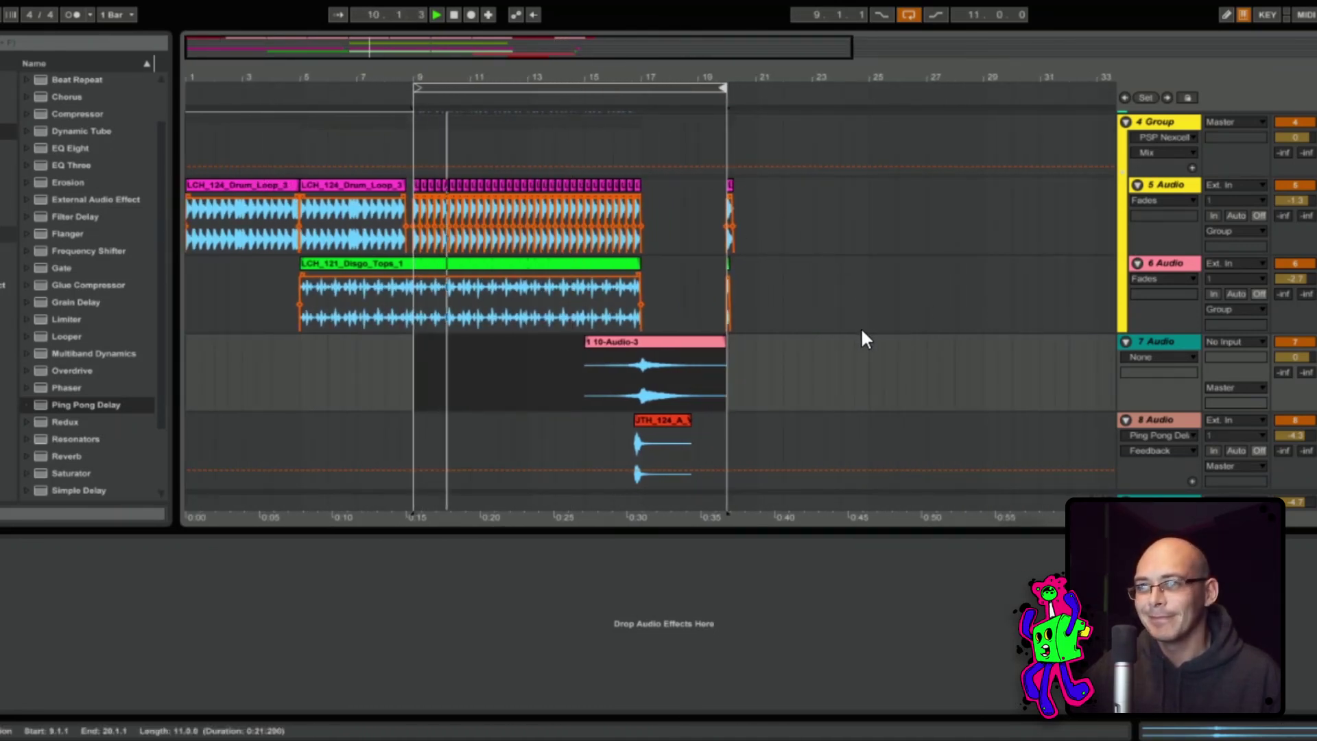